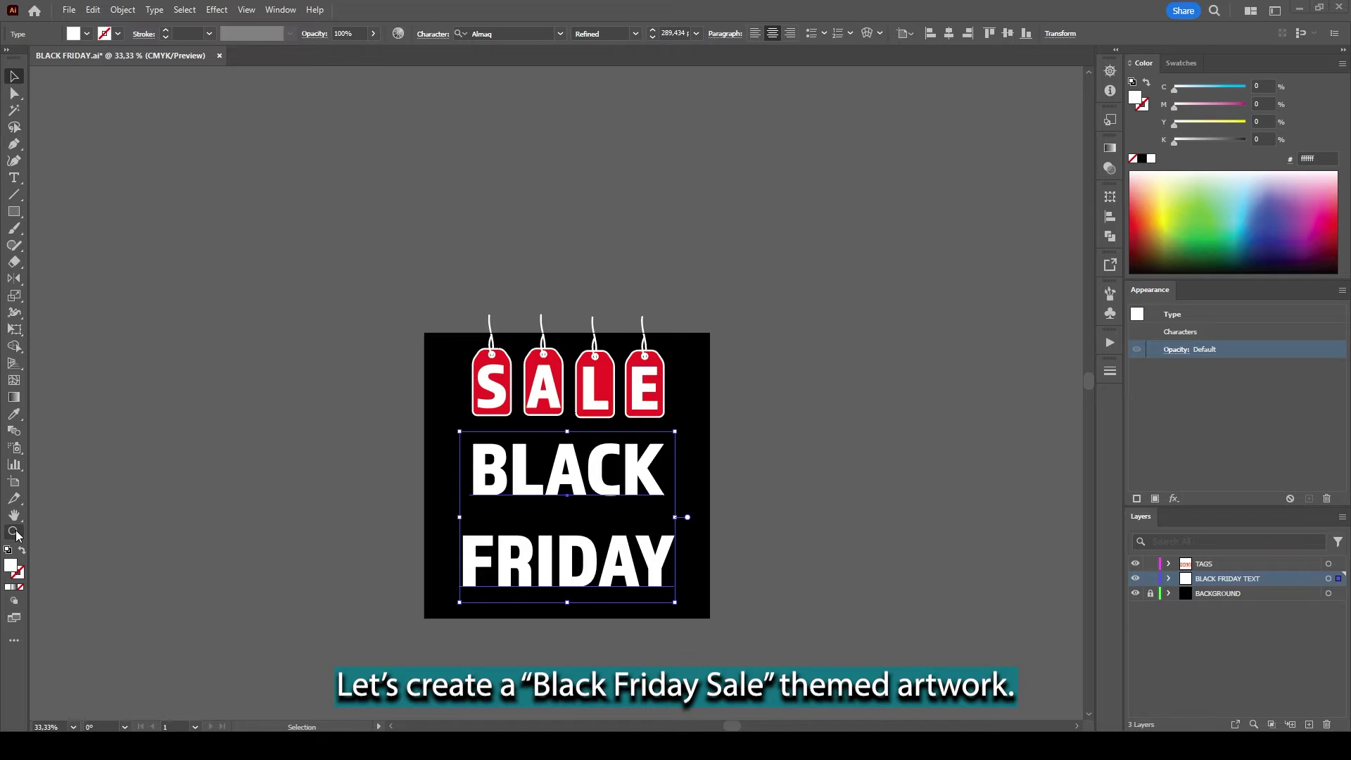
Zoom the artwork from 33.33% to 66.67% and widen the panel dock.
left_click(14, 532)
left_click(583, 517)
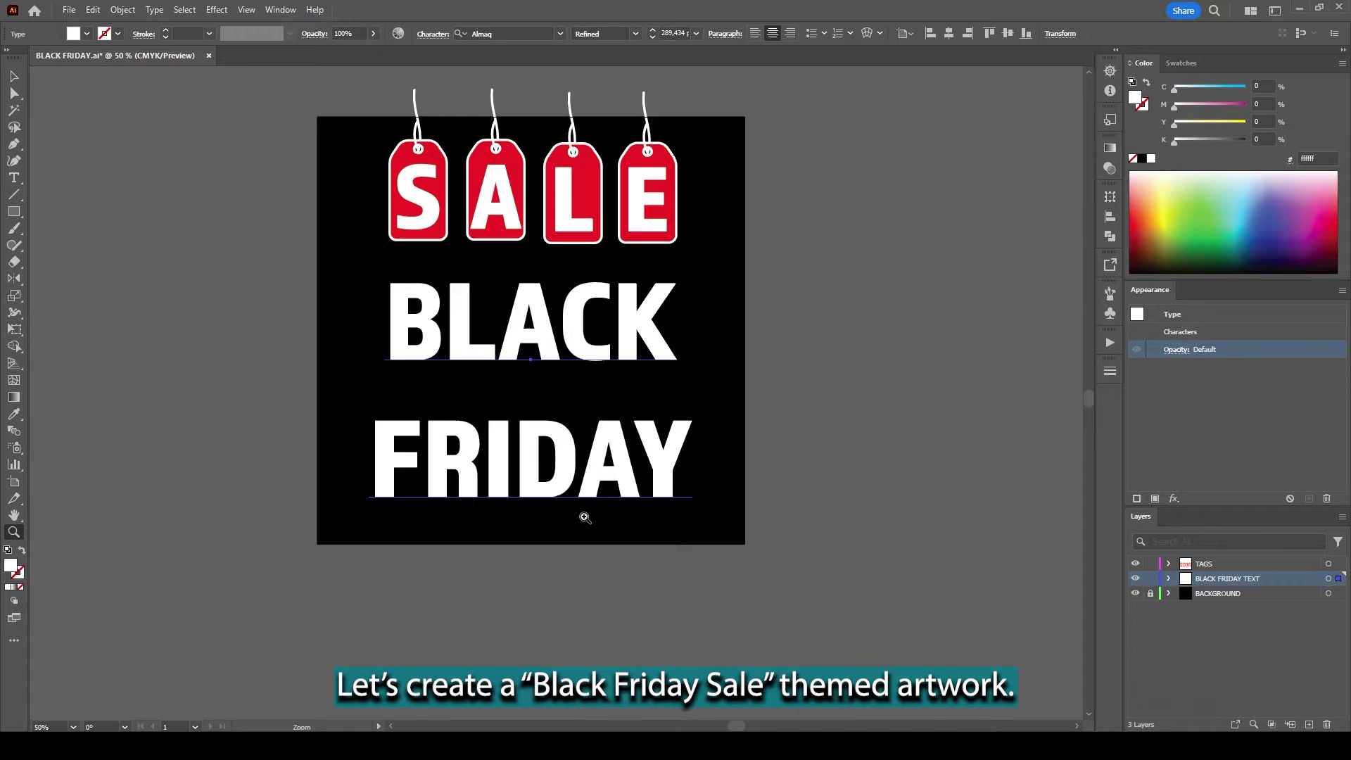
left_click(514, 263)
mouse_move(1110, 479)
left_mouse_down()
mouse_move(1123, 471)
mouse_move(902, 454)
left_mouse_up()
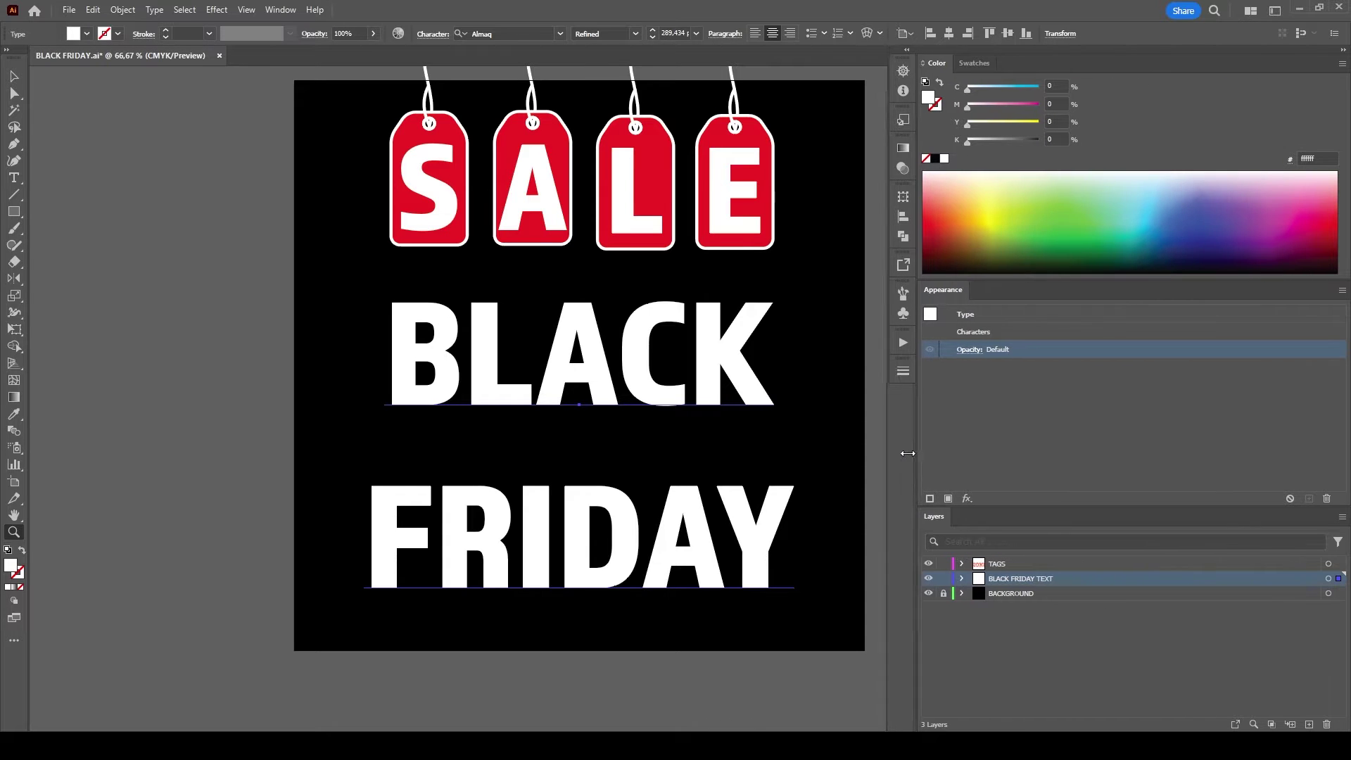
Set the Layers panel row size to a custom 60 pixels.
left_click(1342, 517)
left_click(1210, 500)
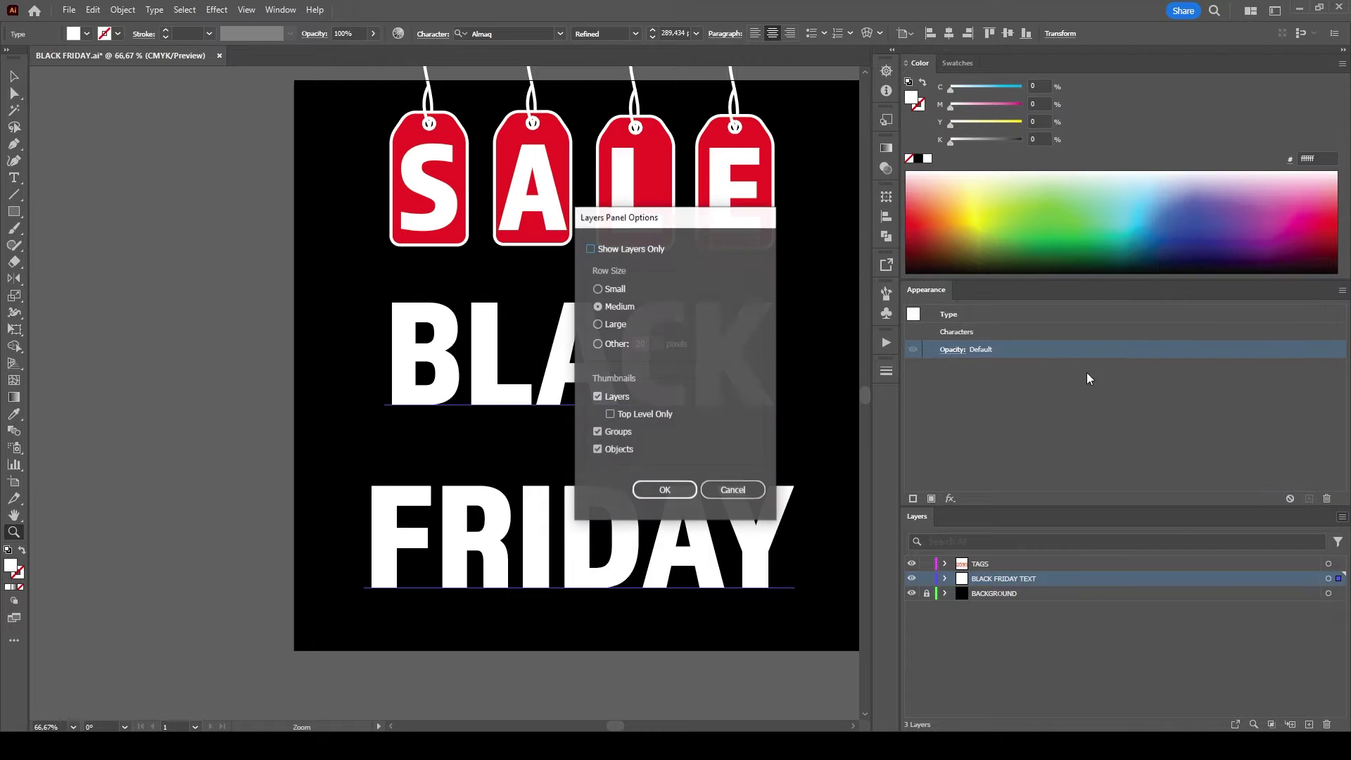
left_click(613, 347)
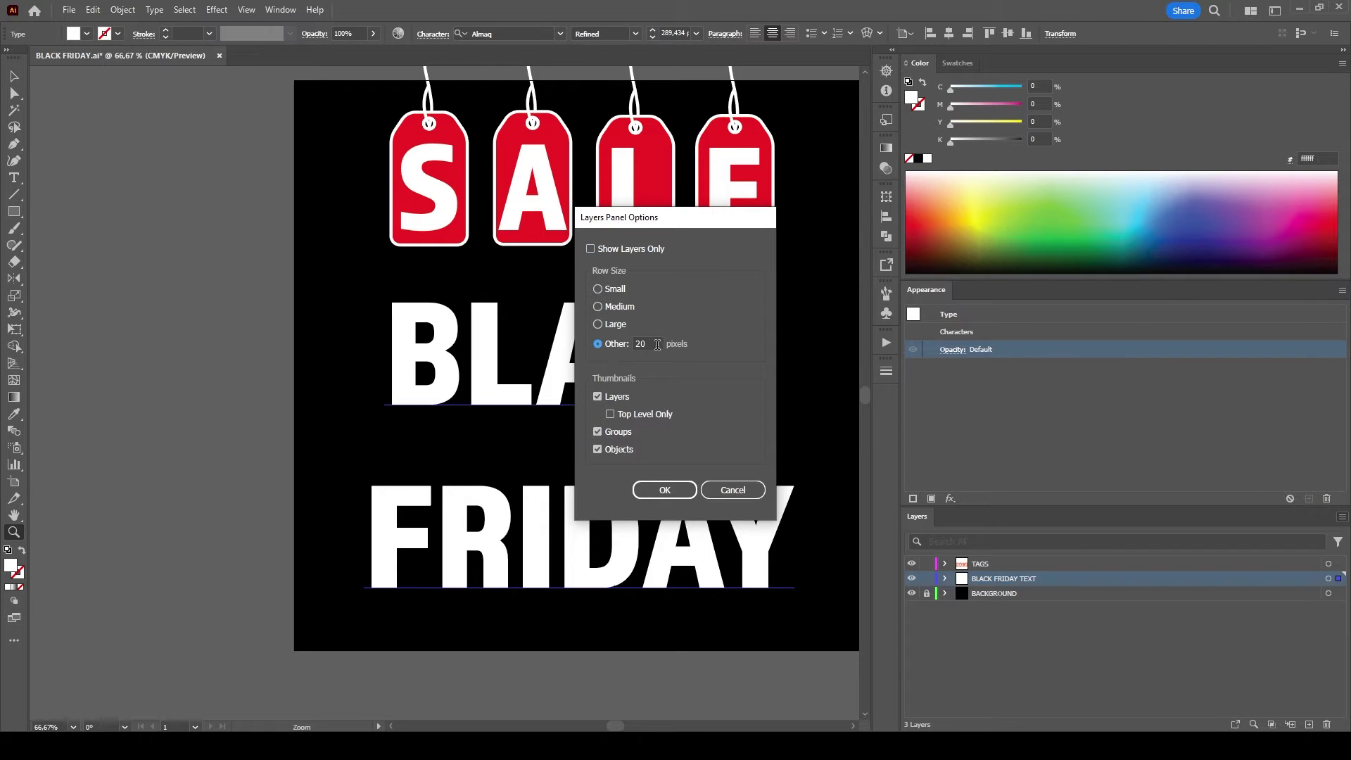
type("60")
key("Return")
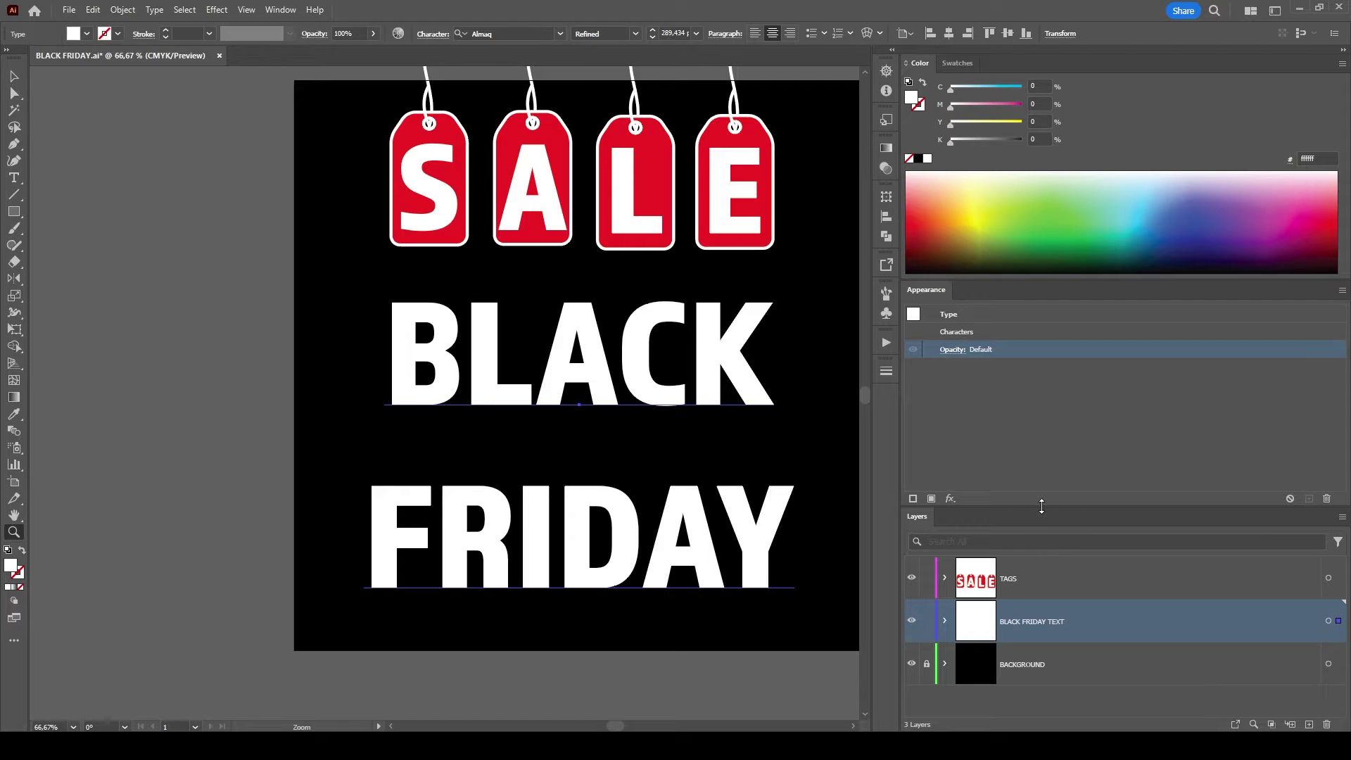
Make the layers list taller, deselect BLACK FRIDAY TEXT and centre the artwork.
left_click_drag(1041, 505, 1041, 371)
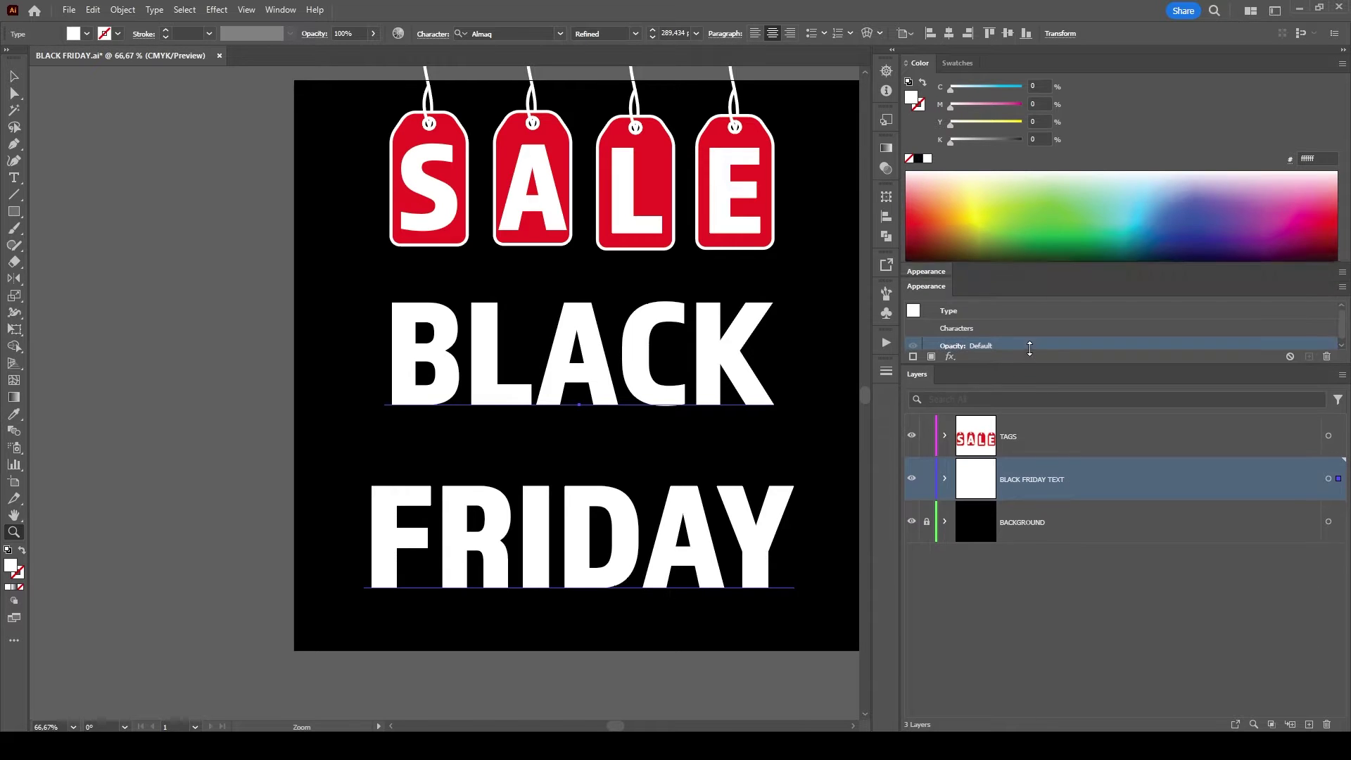
left_click(1098, 590)
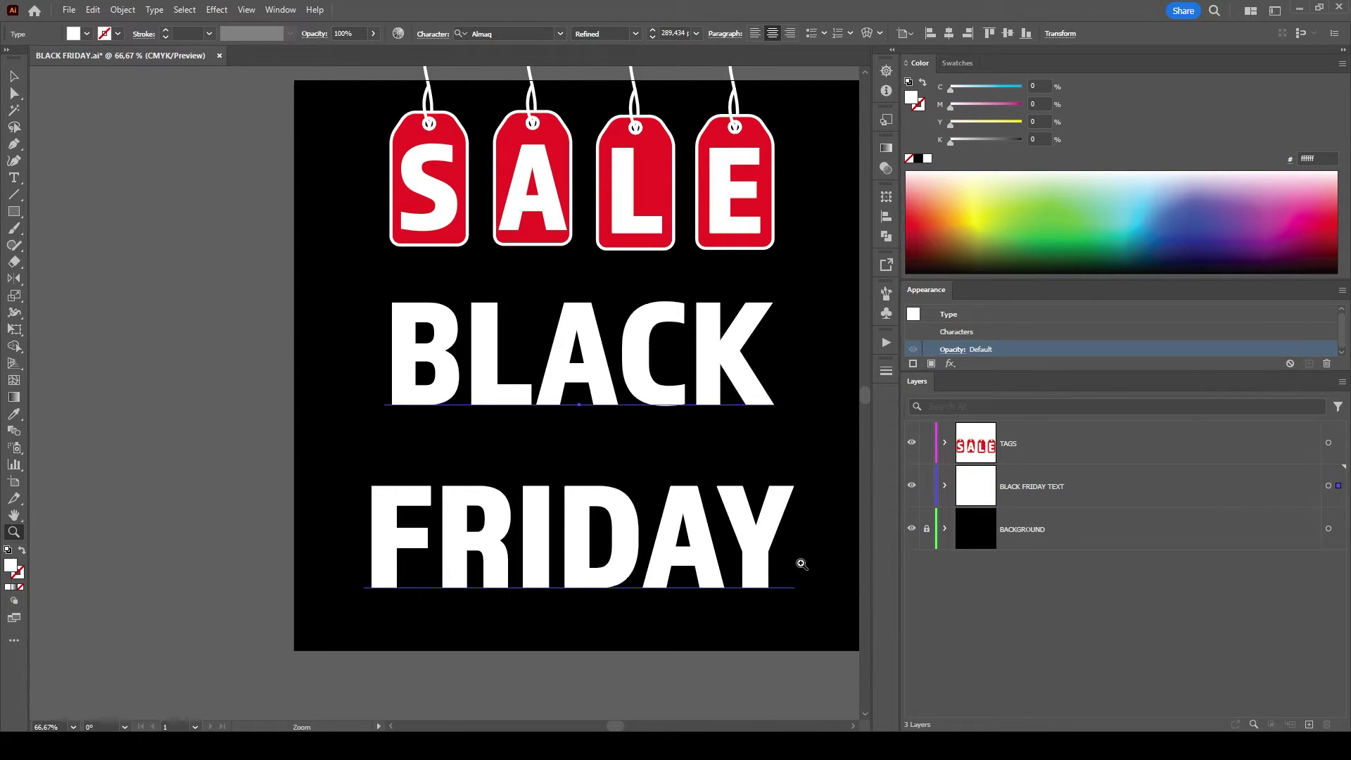
left_click_drag(776, 395, 703, 436)
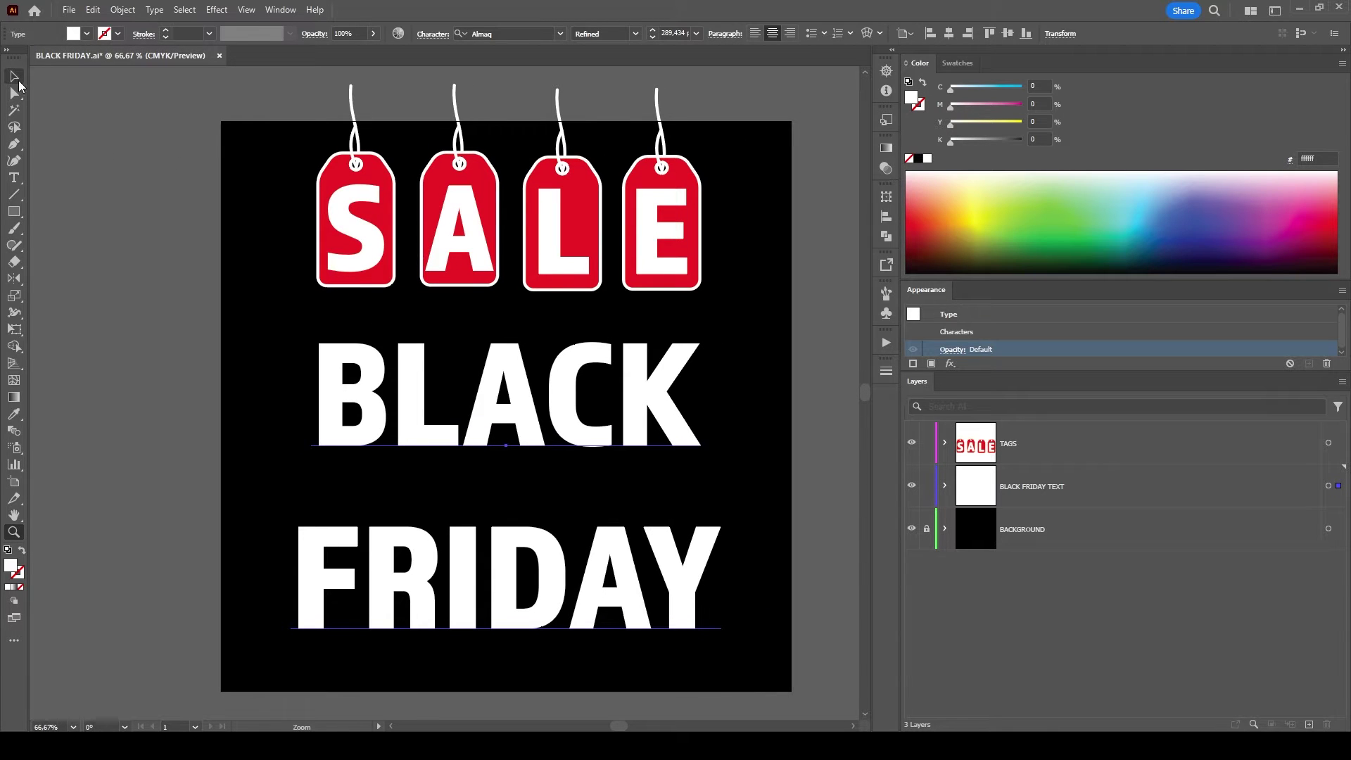
Clear the selection and hide the TAGS layer to view the background alone.
left_click(19, 82)
left_click(106, 383)
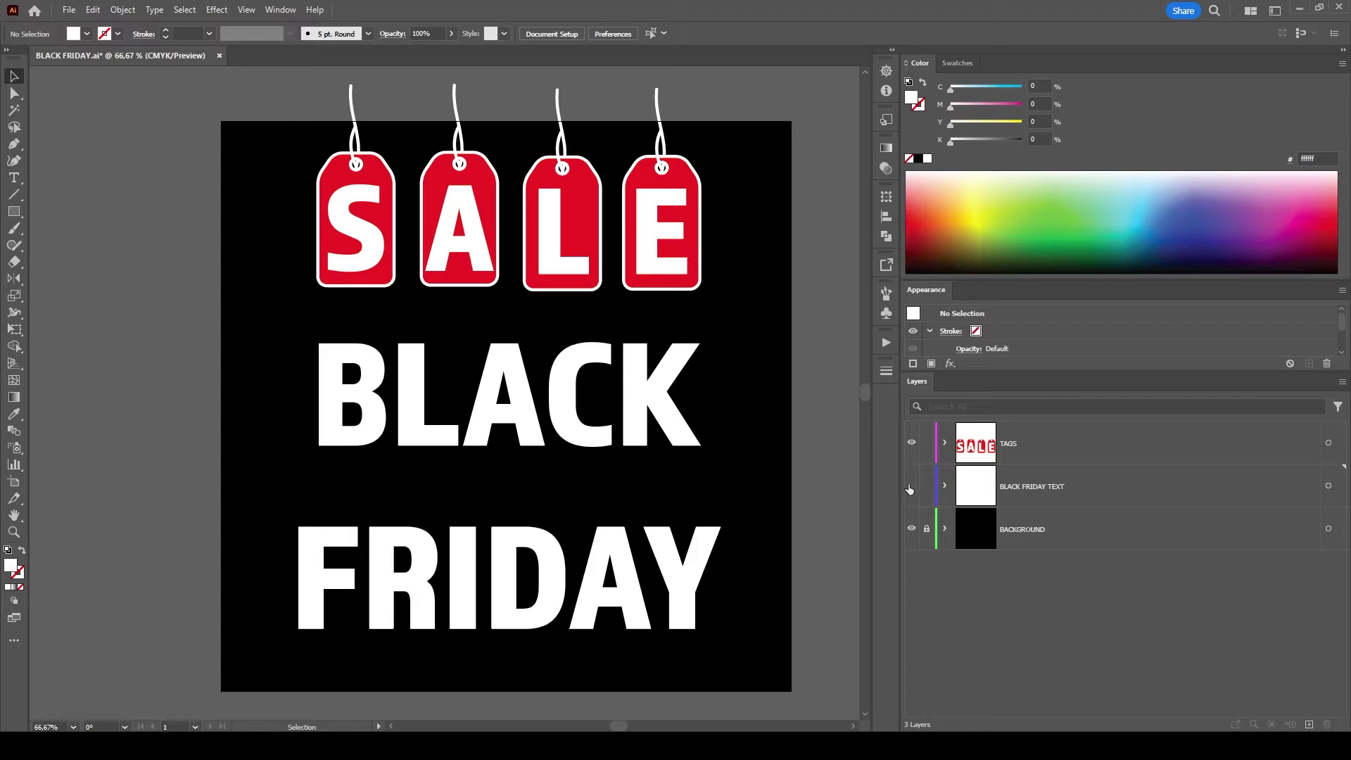
left_click(911, 442)
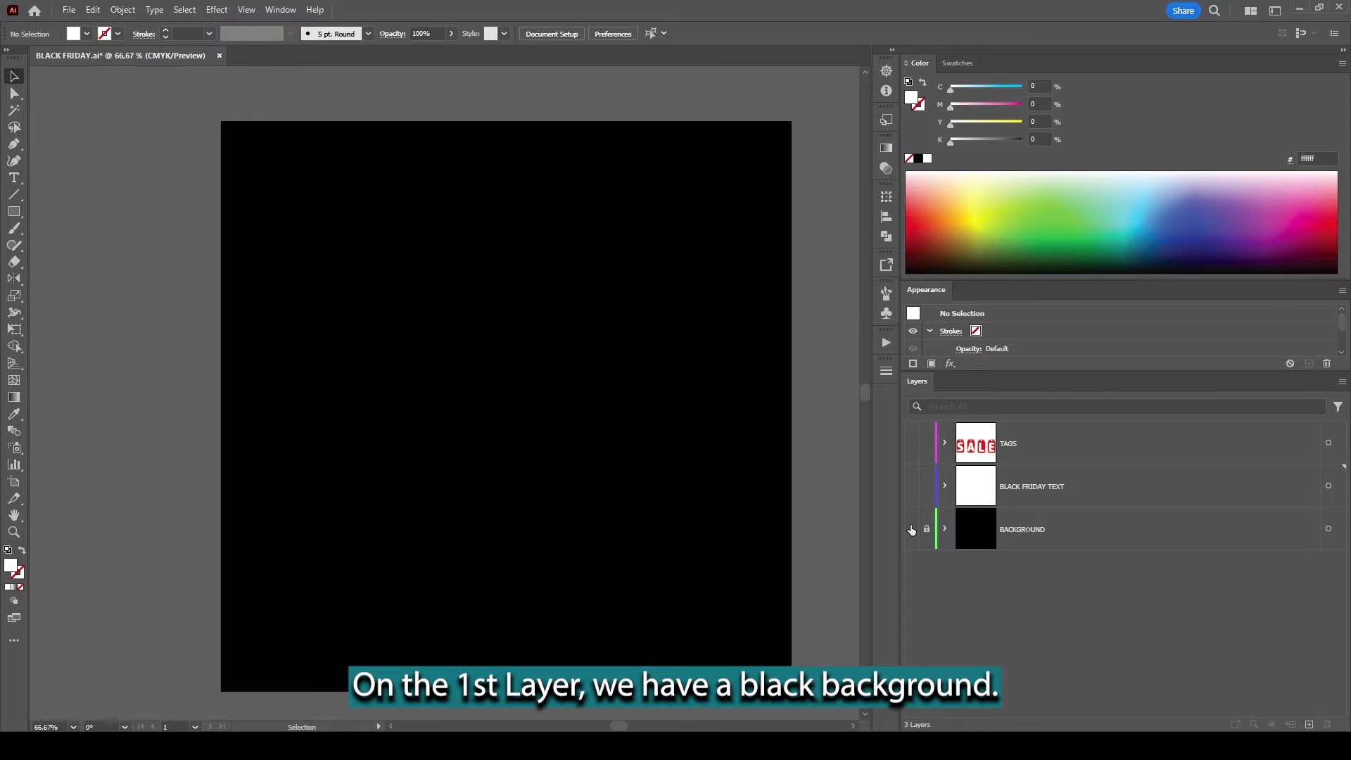
key("ctrl+y")
key("ctrl+y")
Show and lock the BLACK FRIDAY TEXT layer, then make TAGS visible again.
left_click(910, 487)
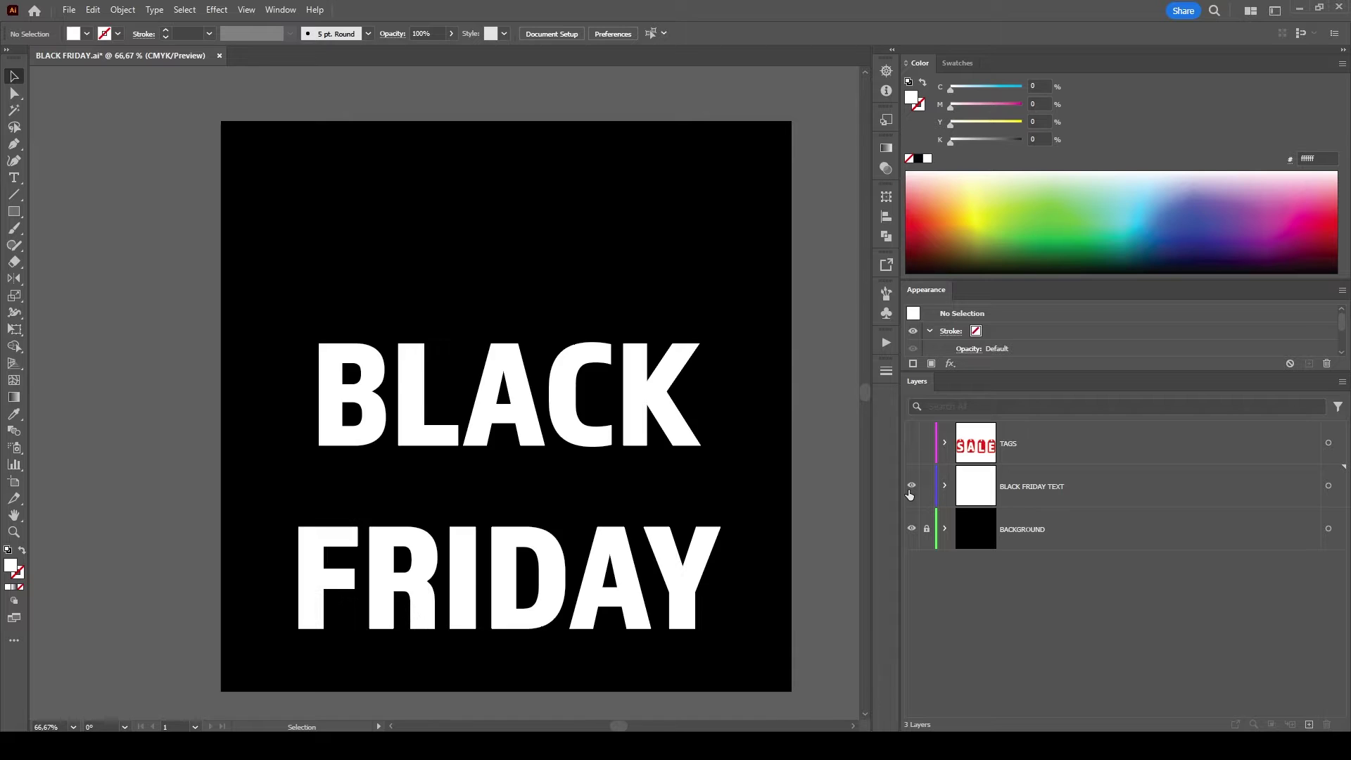
left_click(539, 426)
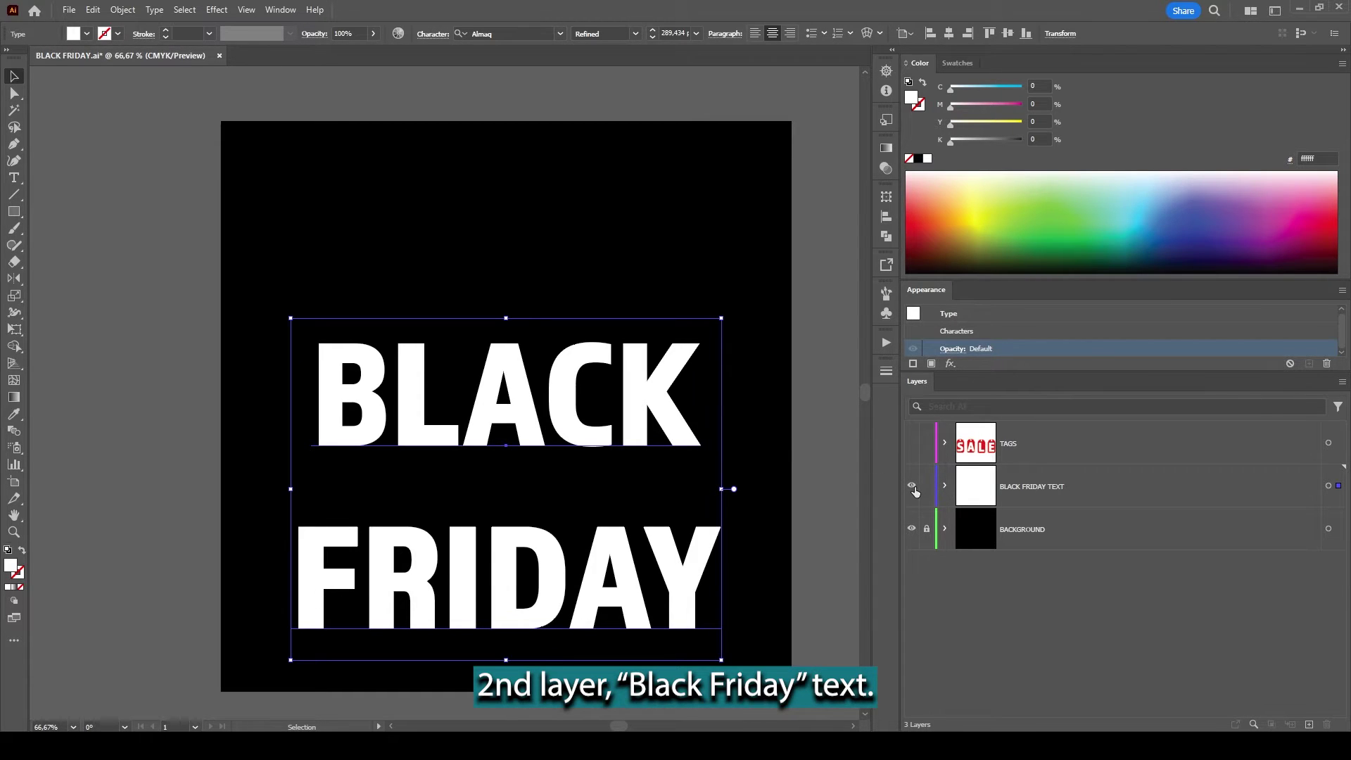
left_click(926, 486)
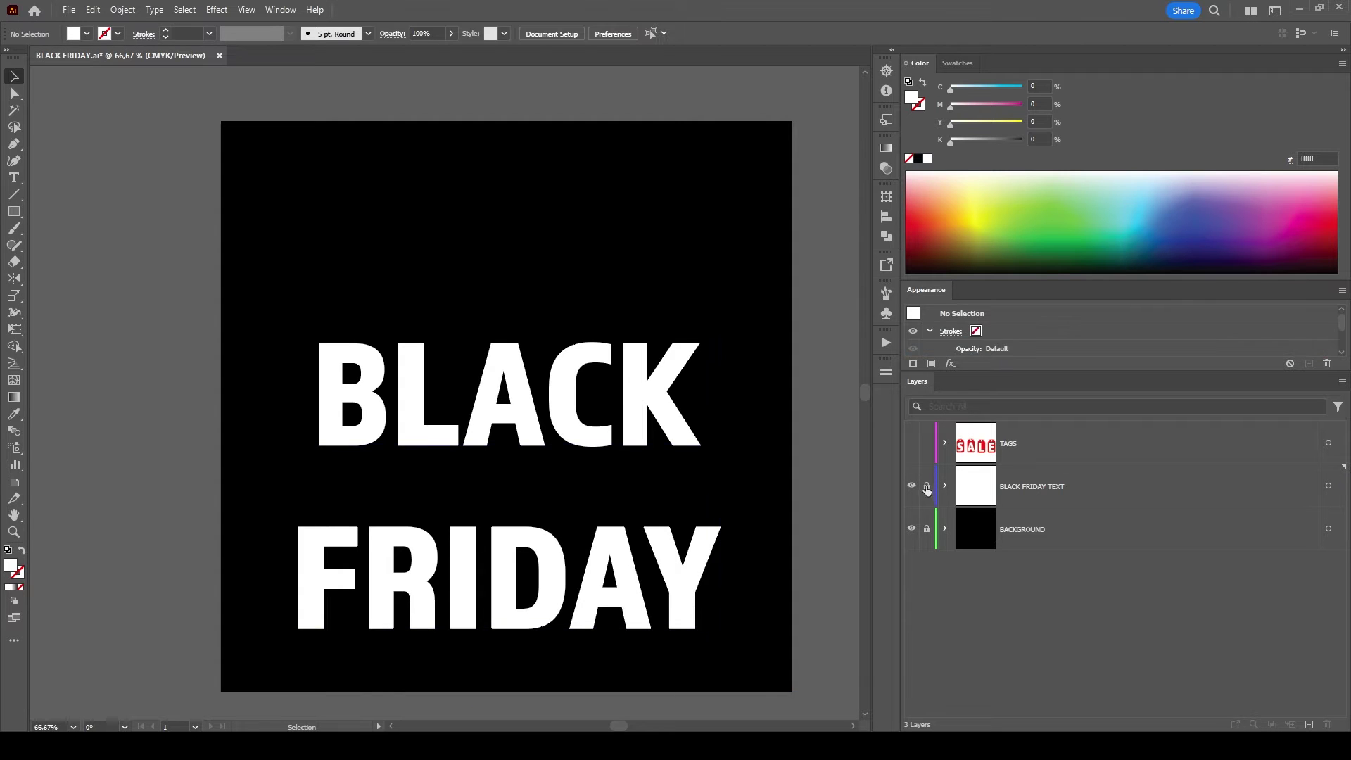
left_click(912, 443)
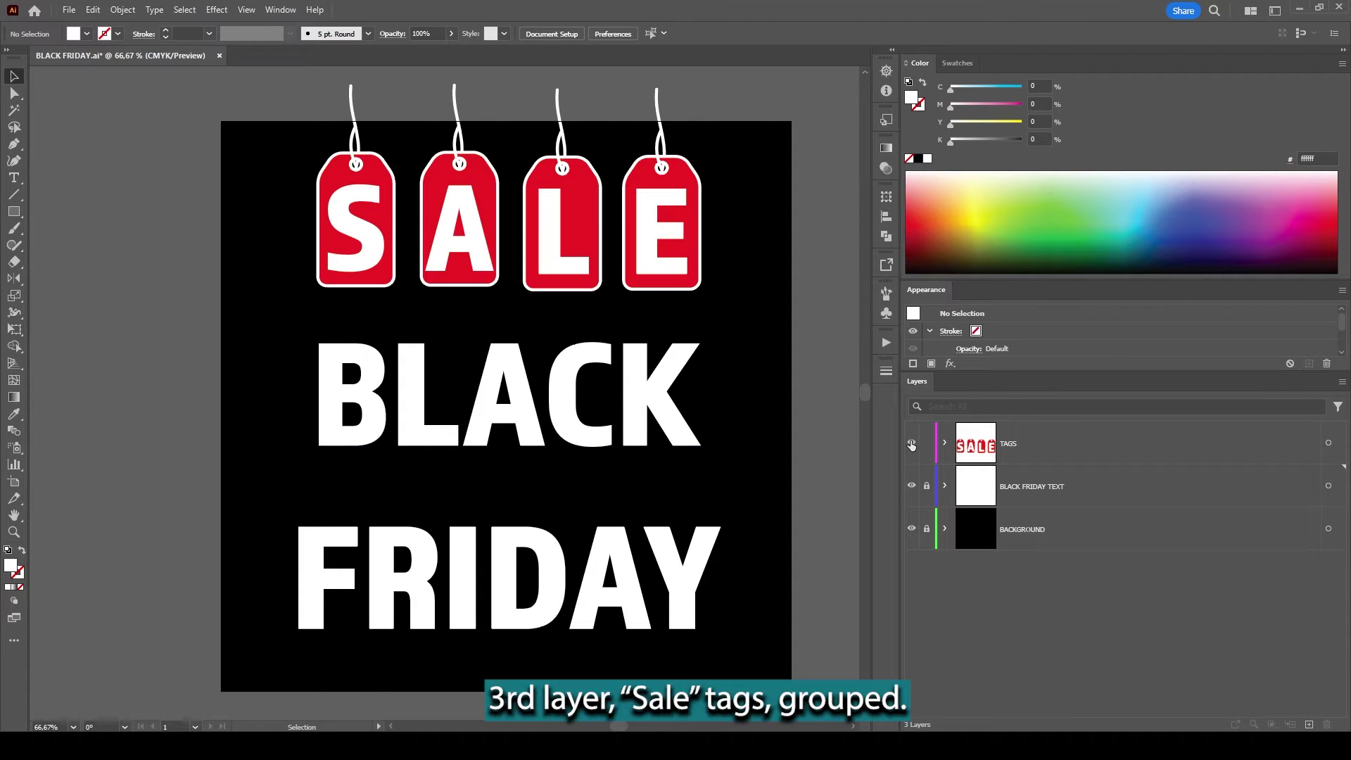
left_click(362, 248)
right_click(362, 247)
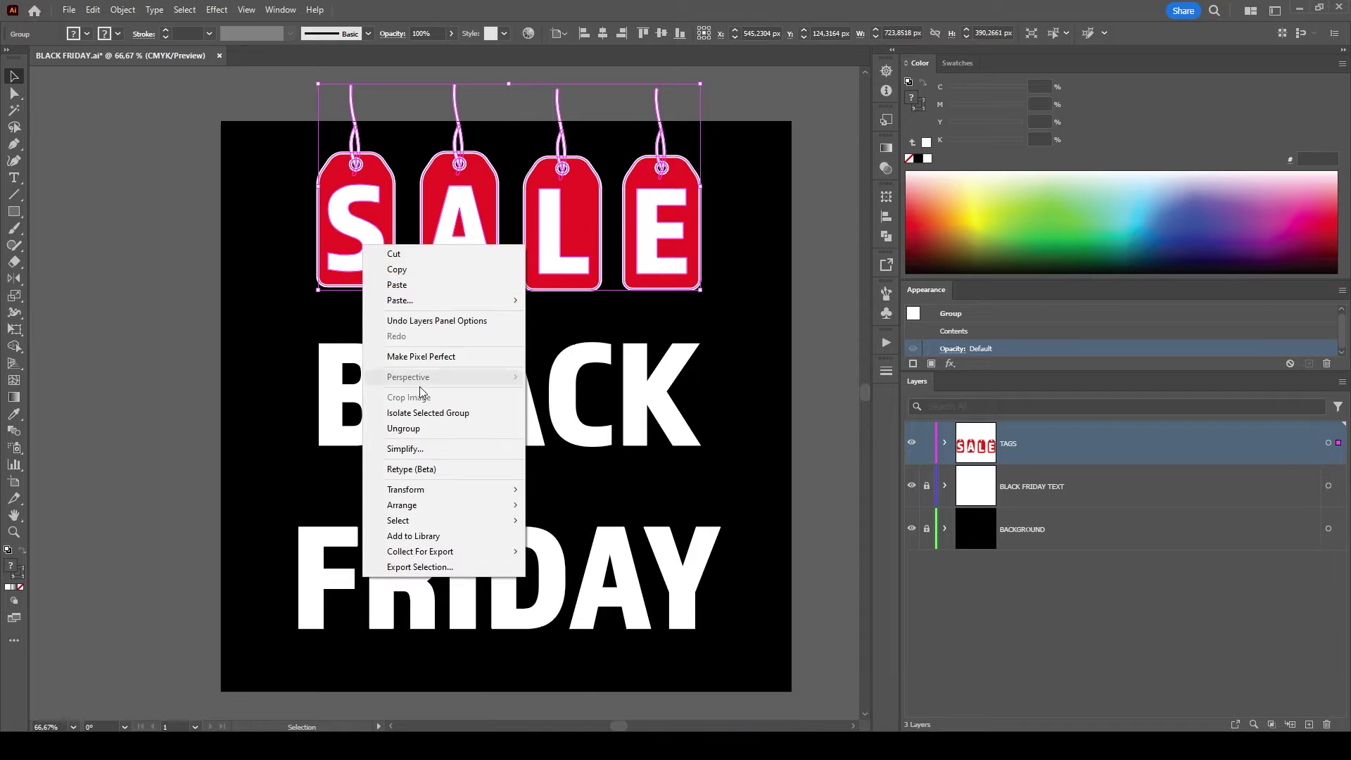
left_click(428, 415)
left_click(367, 248)
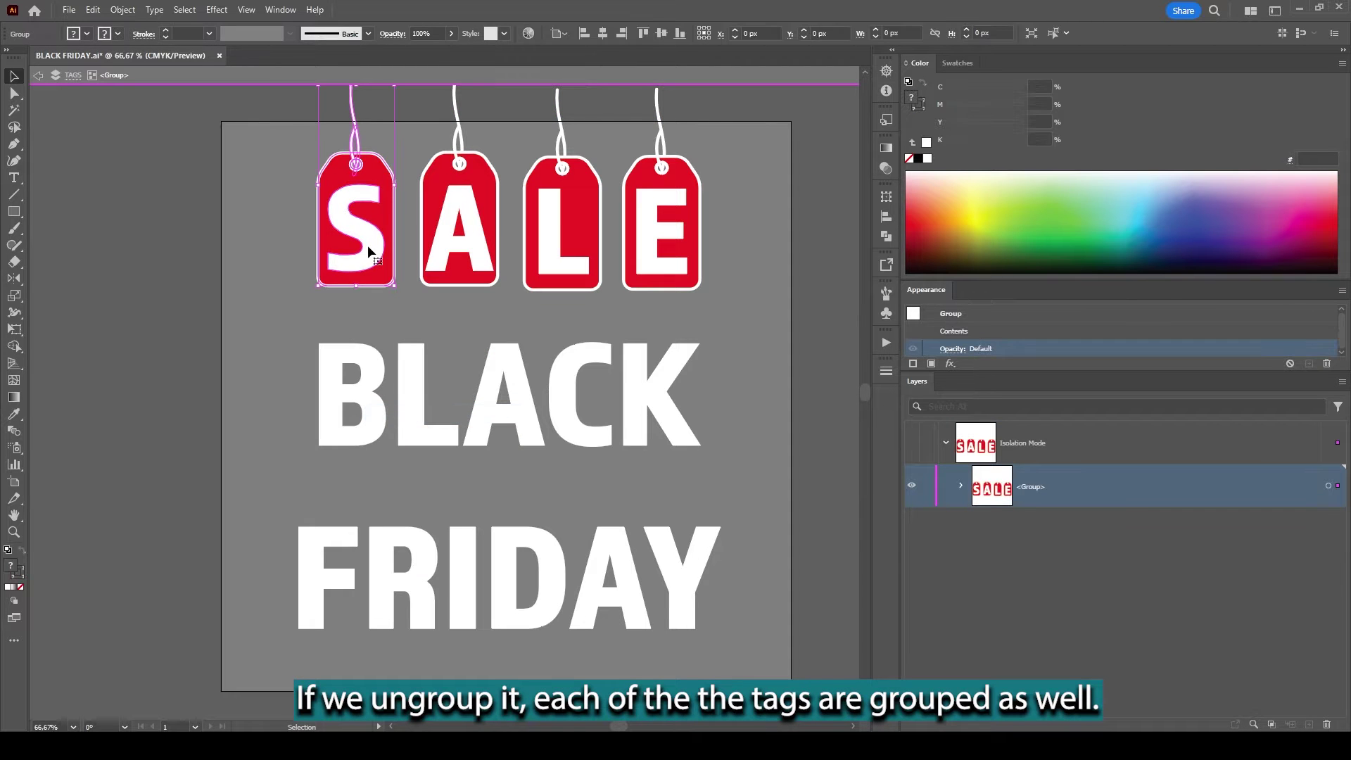
right_click(368, 248)
left_click(429, 433)
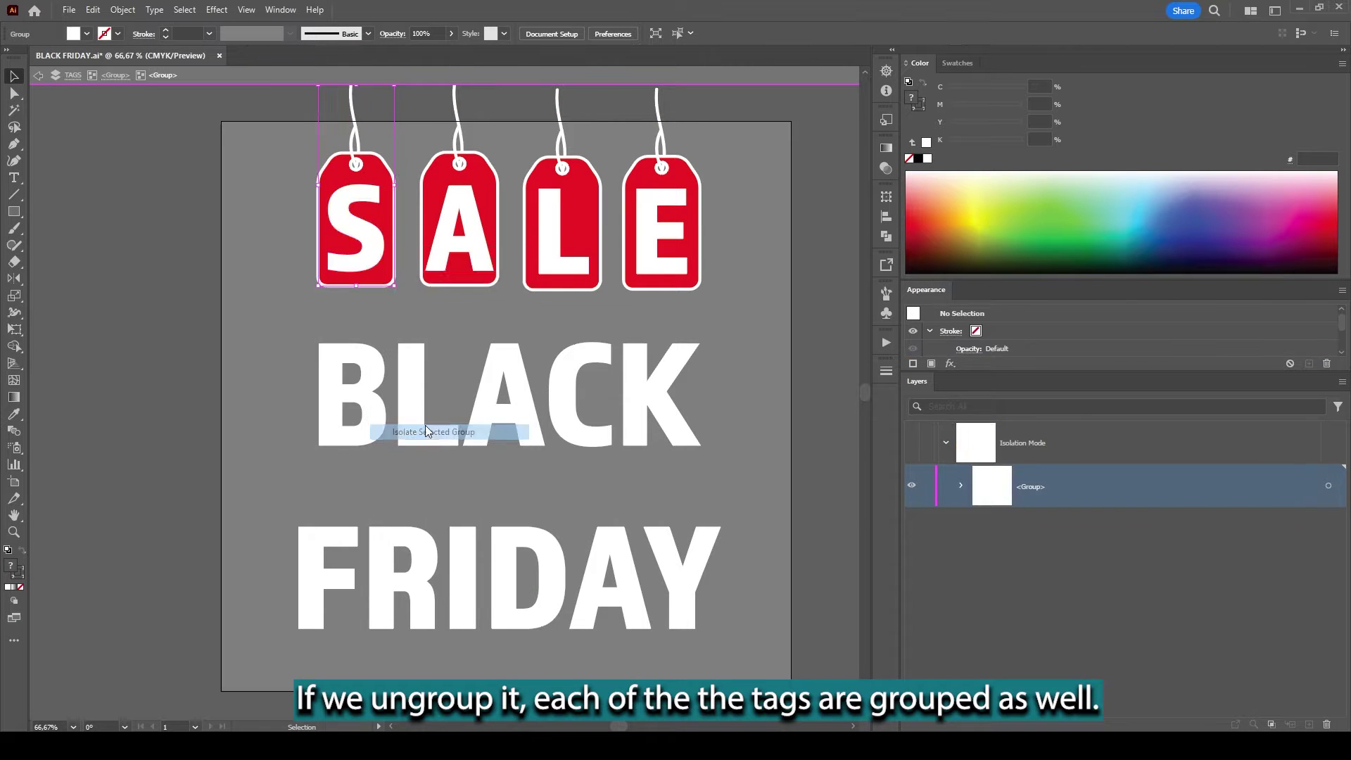
left_click(366, 244)
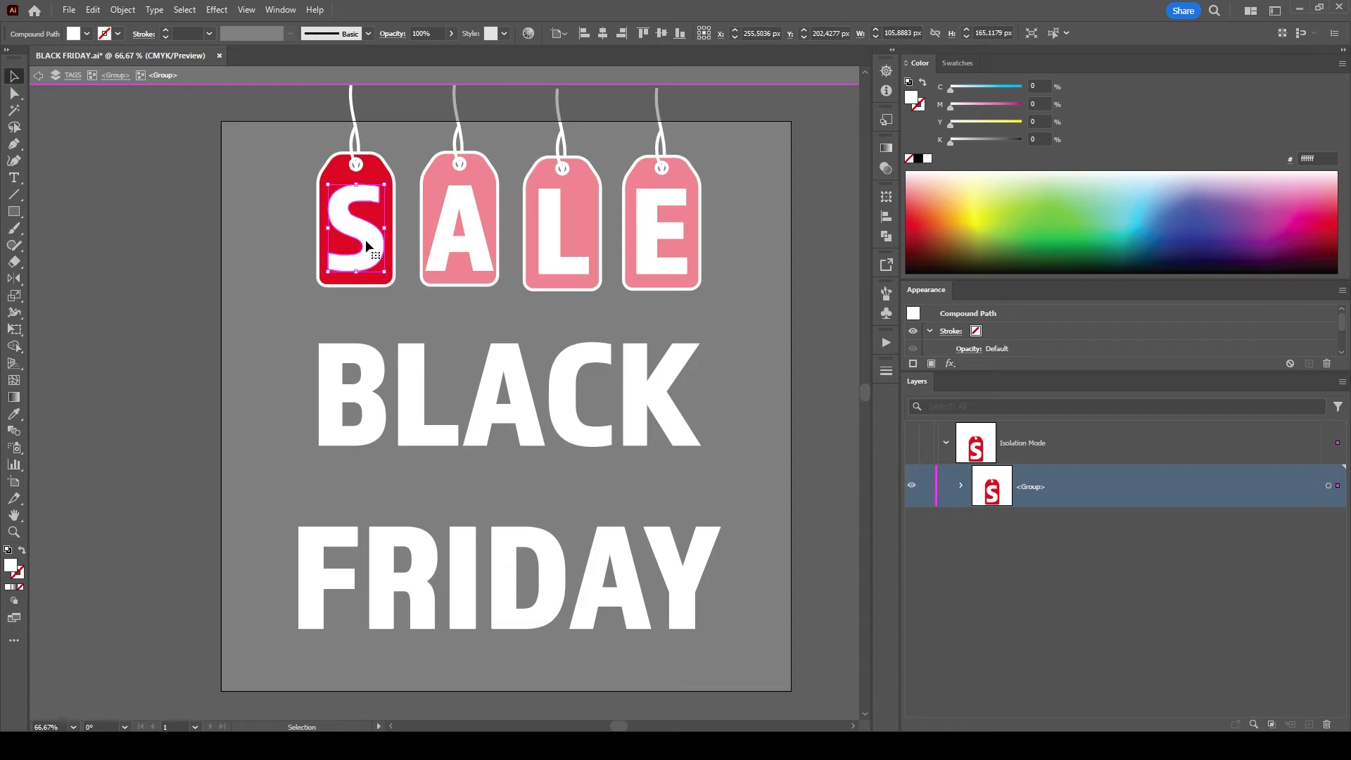
left_click(378, 287)
left_click(352, 141)
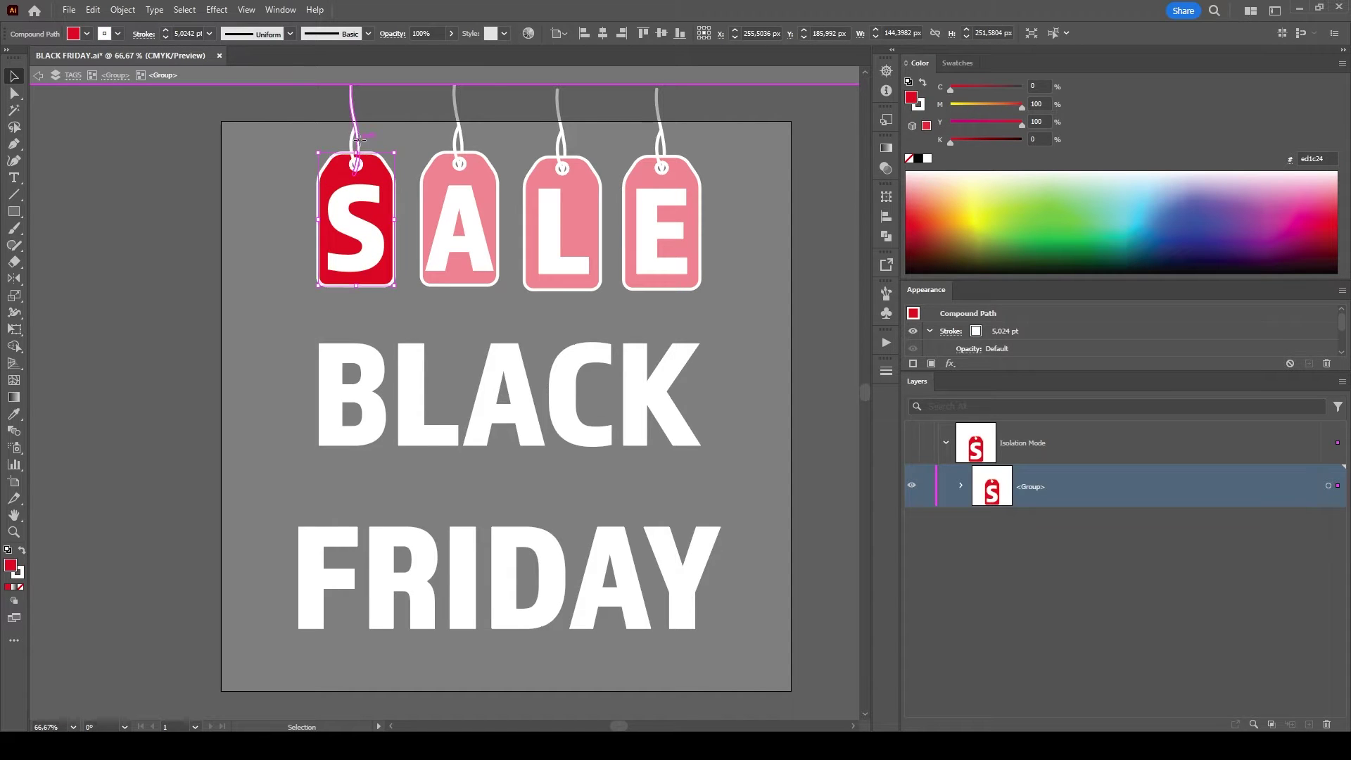
left_click(353, 140)
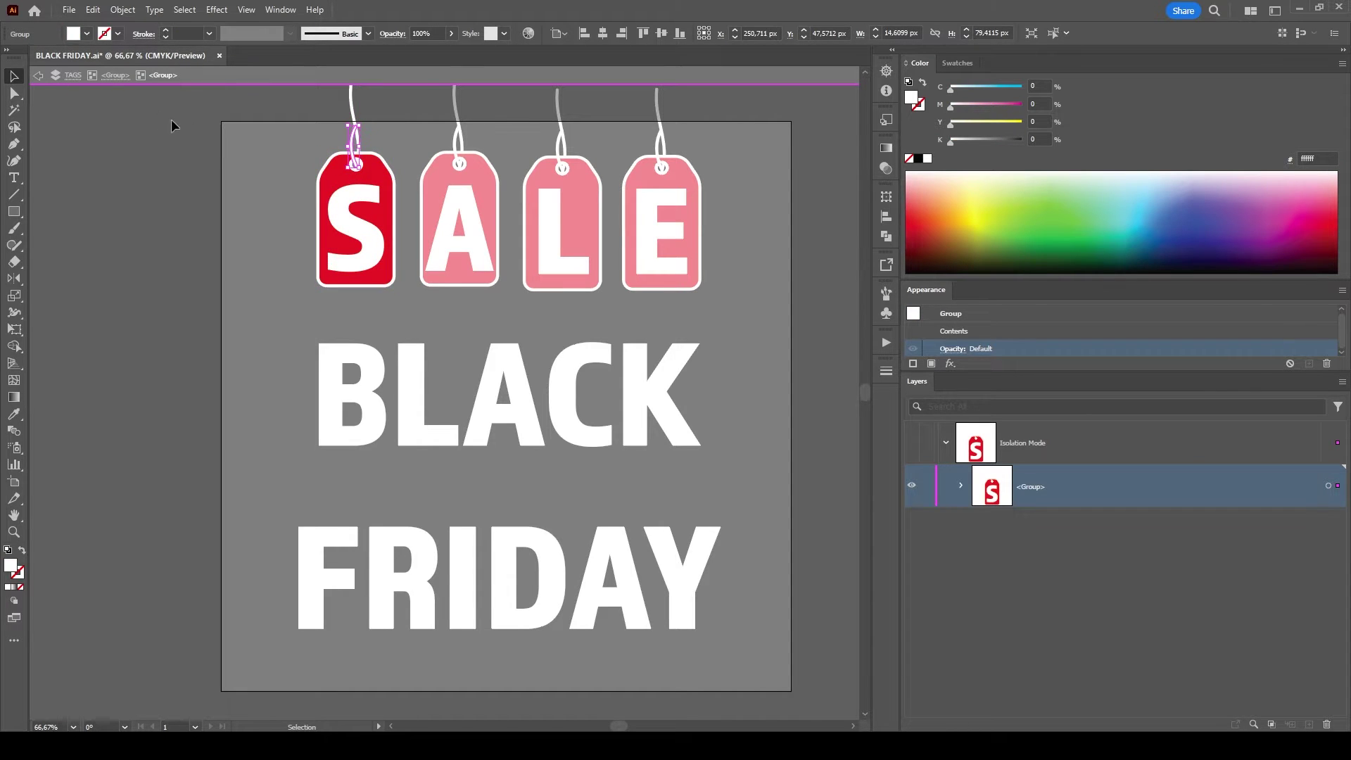
left_click(126, 75)
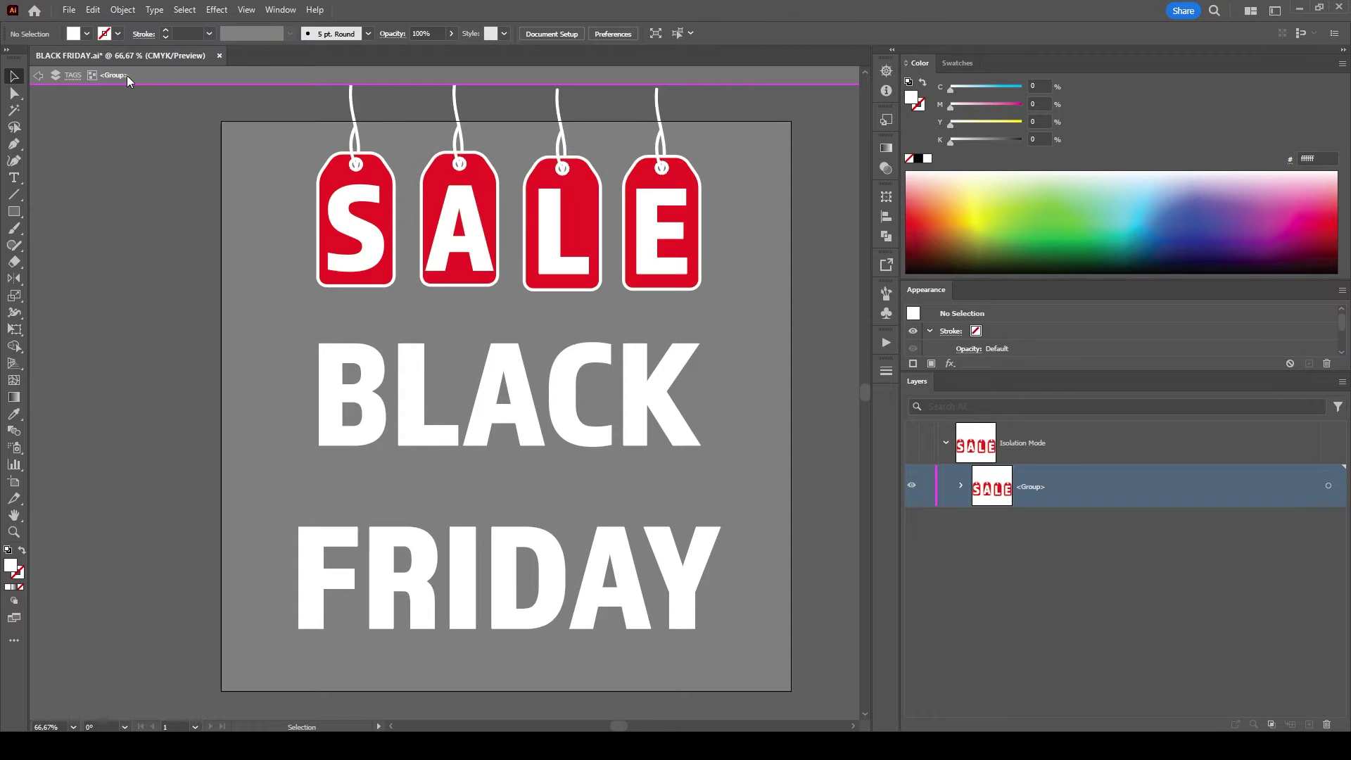
left_click(71, 76)
left_click(38, 78)
Isolate the SALE tag group and inspect the A tag's letter, shape and string.
left_click(454, 237)
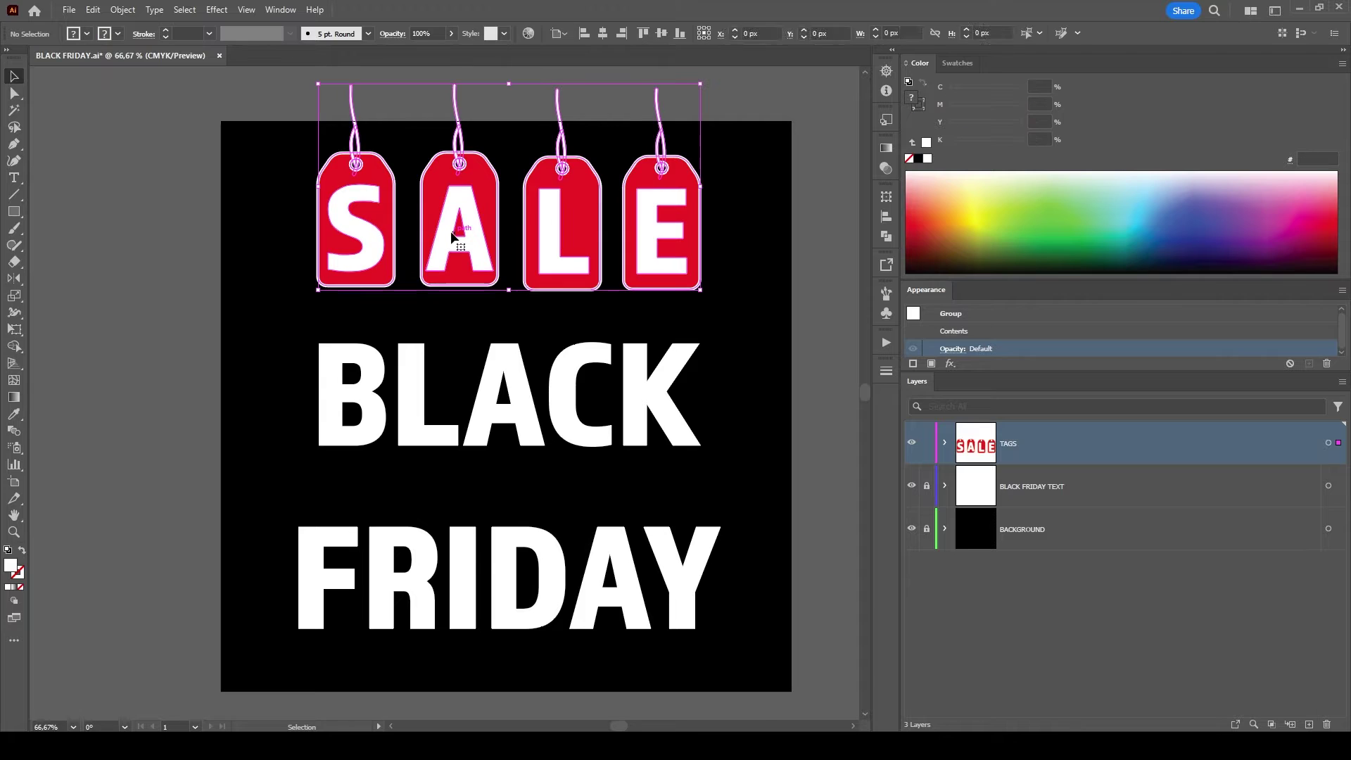
right_click(453, 237)
left_click(511, 386)
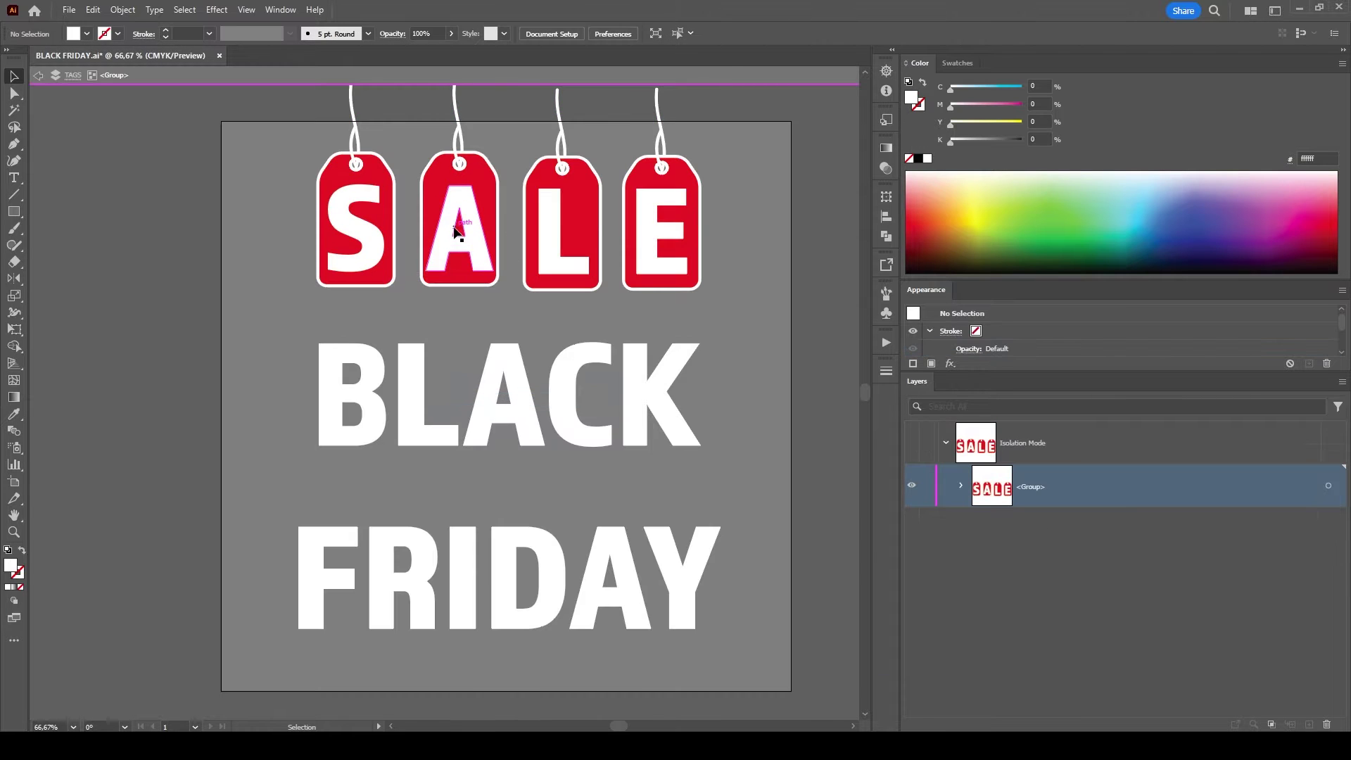
left_click(456, 235)
left_click(491, 283)
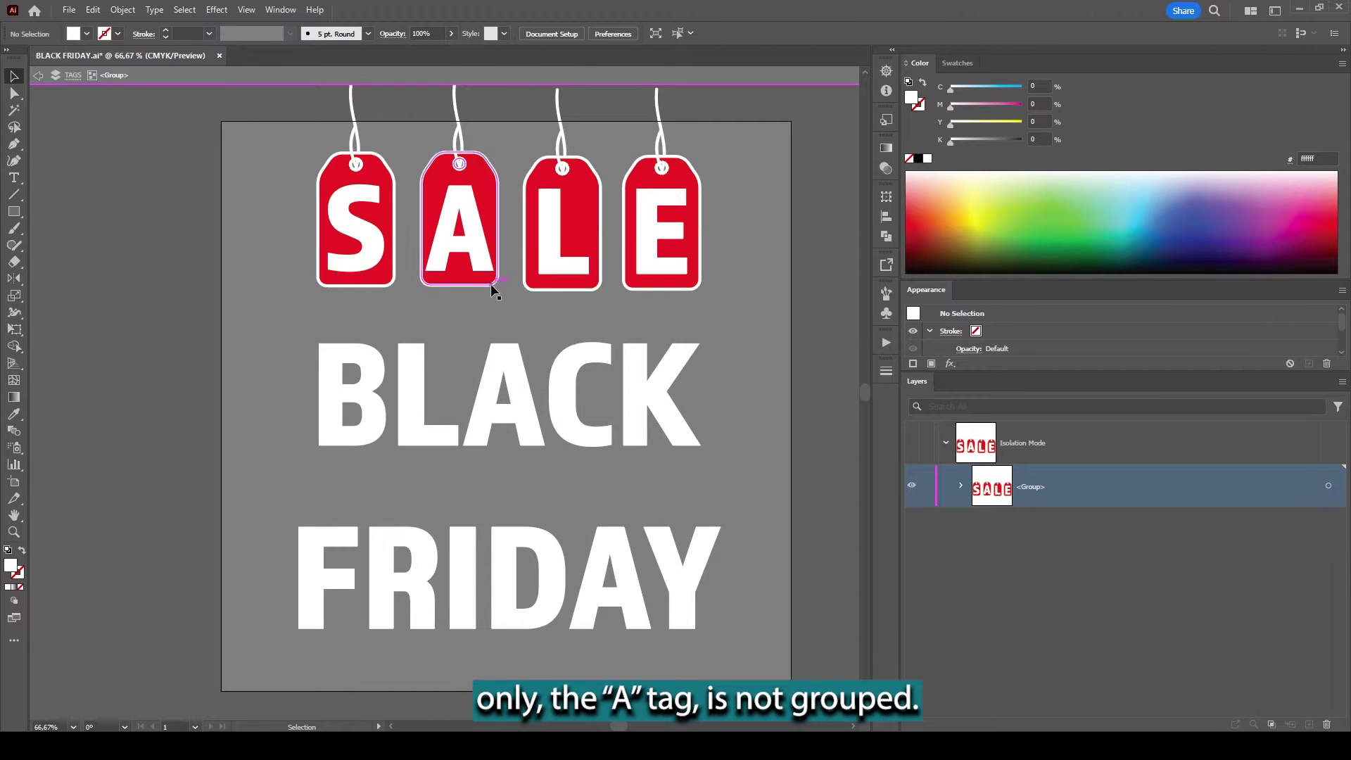
left_click(455, 148)
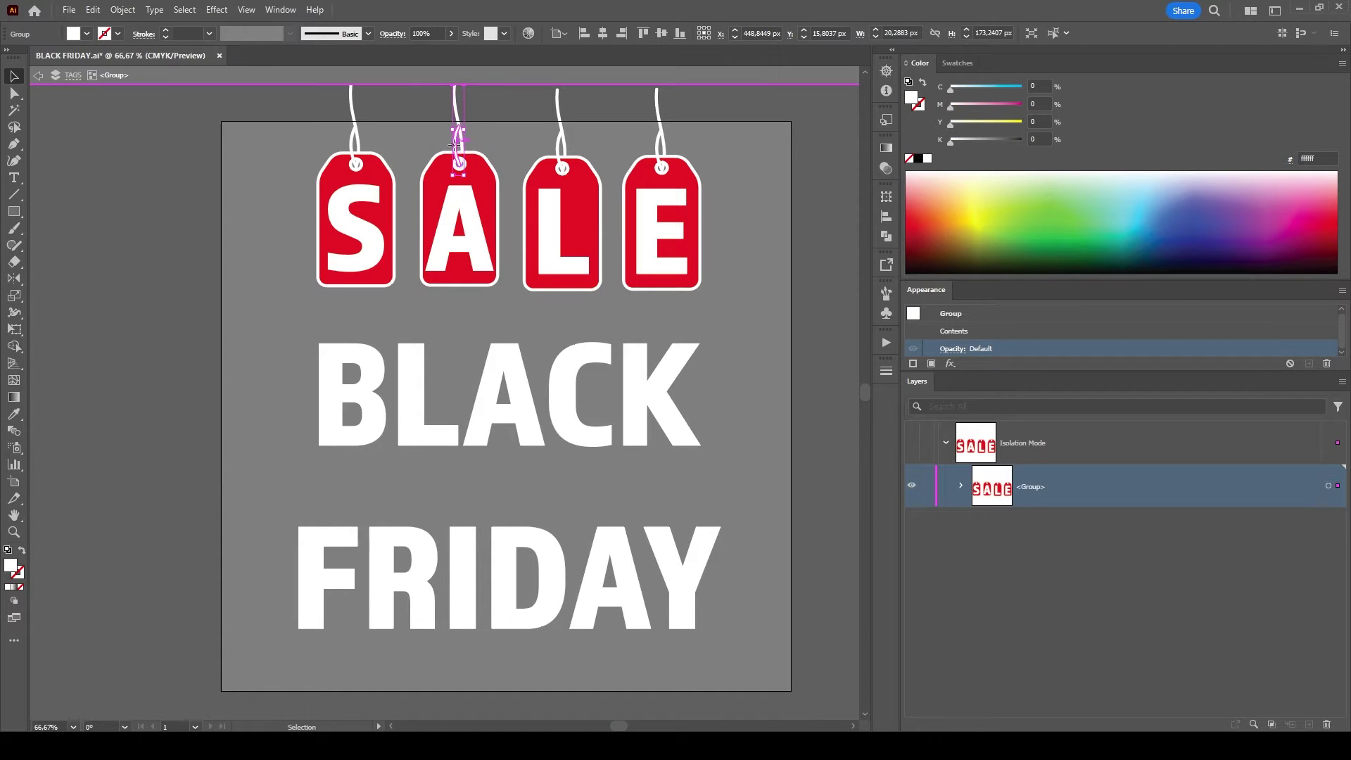
left_click(466, 320)
Select the L and E tag groups, the A letter, then the L tag.
left_click(545, 268)
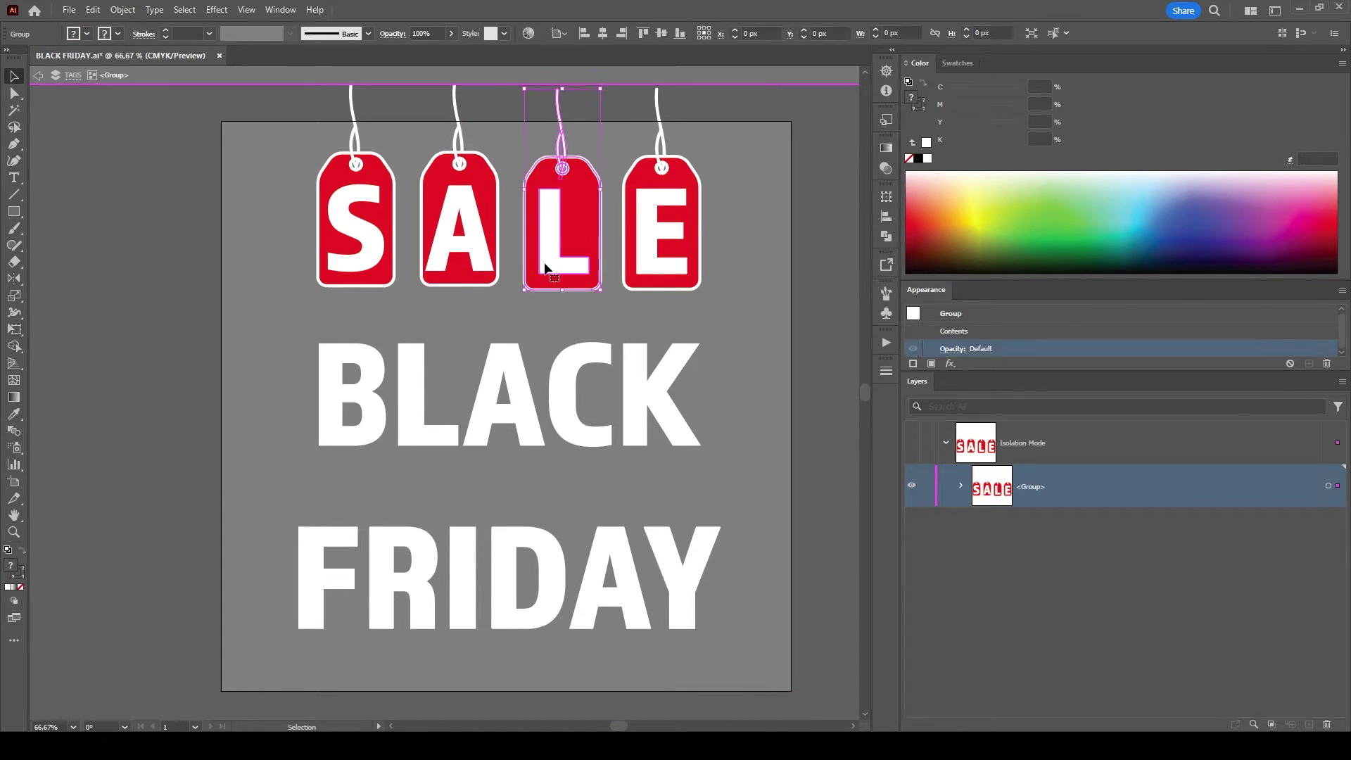
left_click(664, 232)
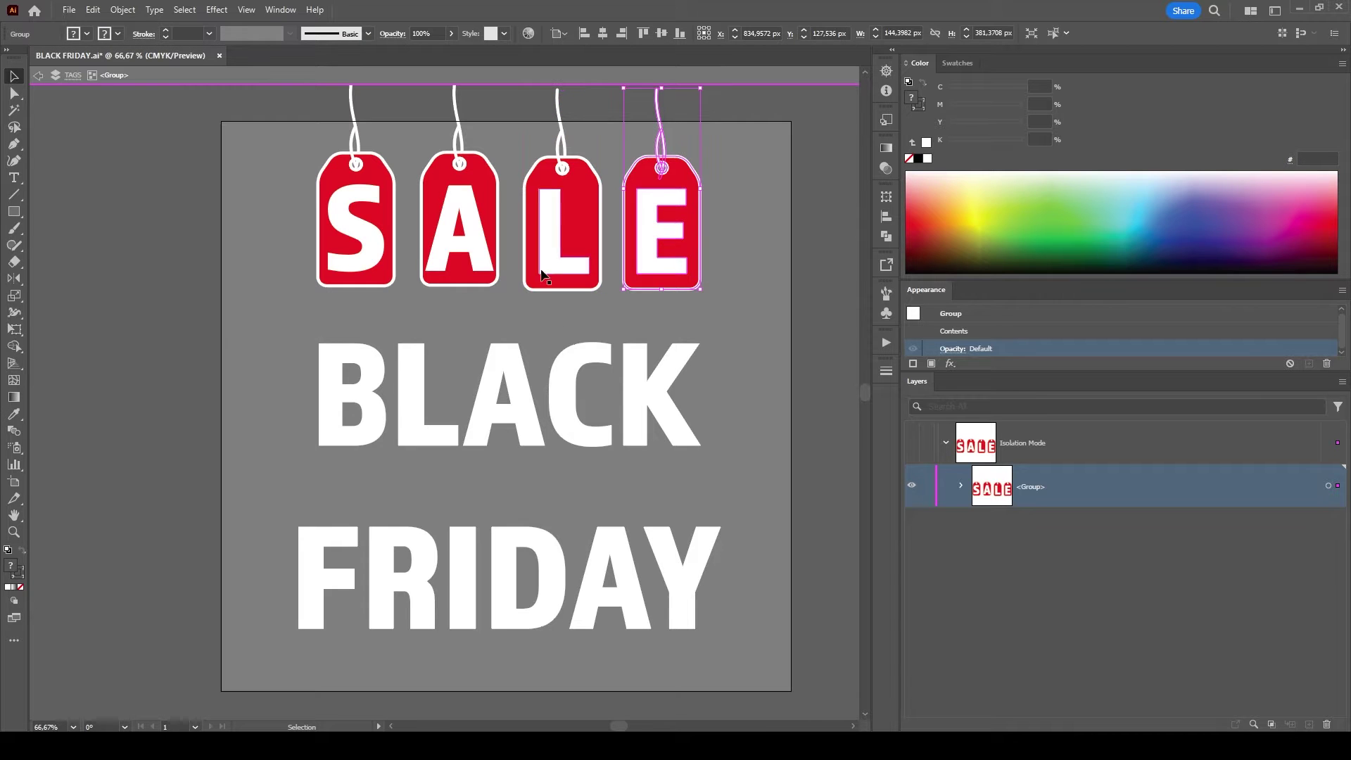
left_click(454, 266)
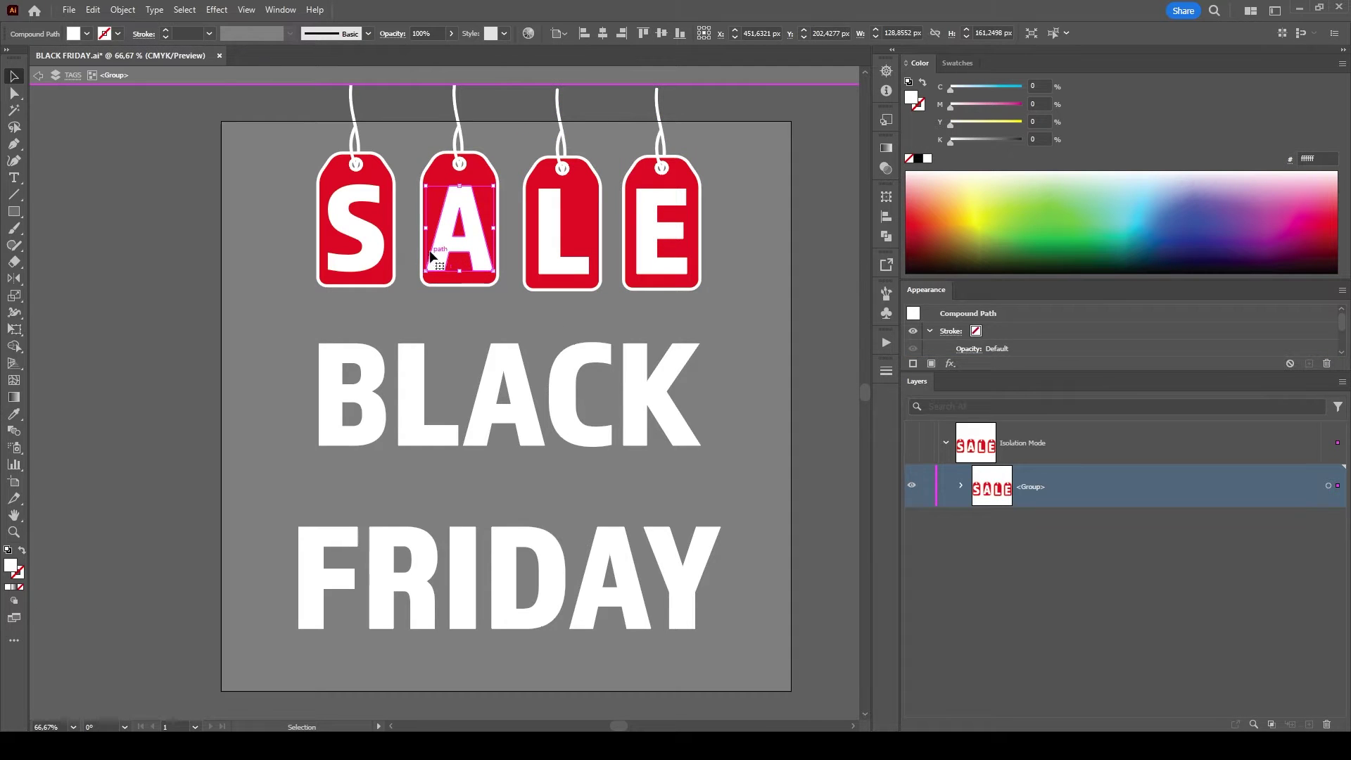
left_click(571, 263)
Isolate the L and E tag groups in turn to confirm each is grouped.
right_click(567, 258)
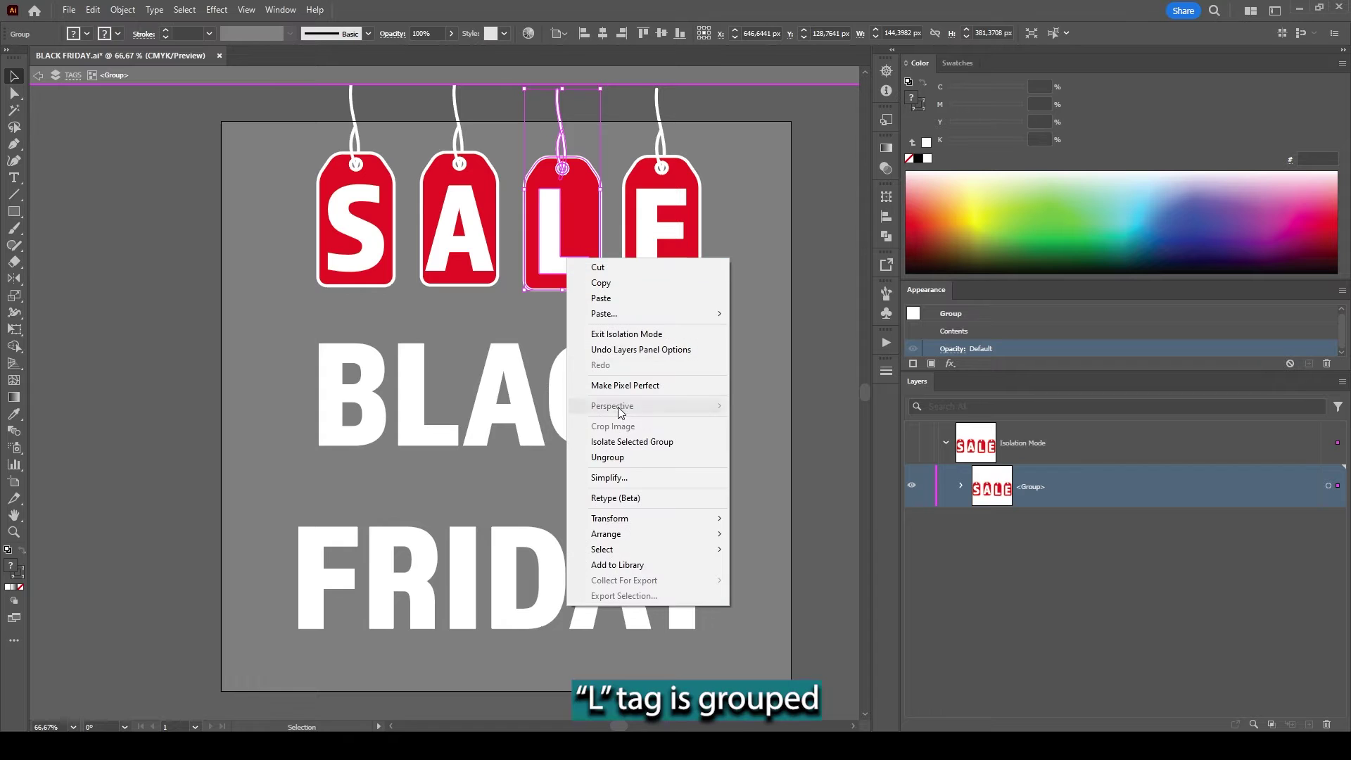
left_click(631, 442)
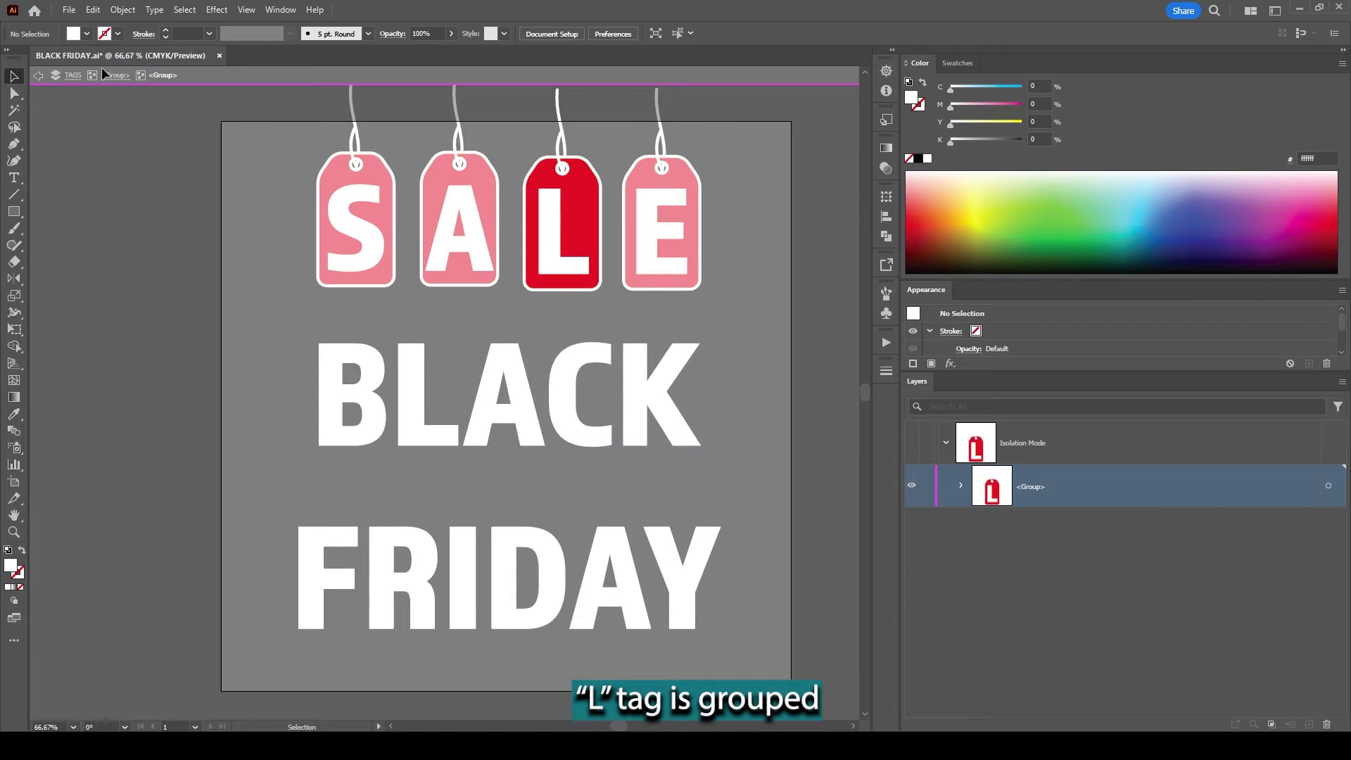
left_click(105, 74)
left_click(646, 230)
right_click(646, 231)
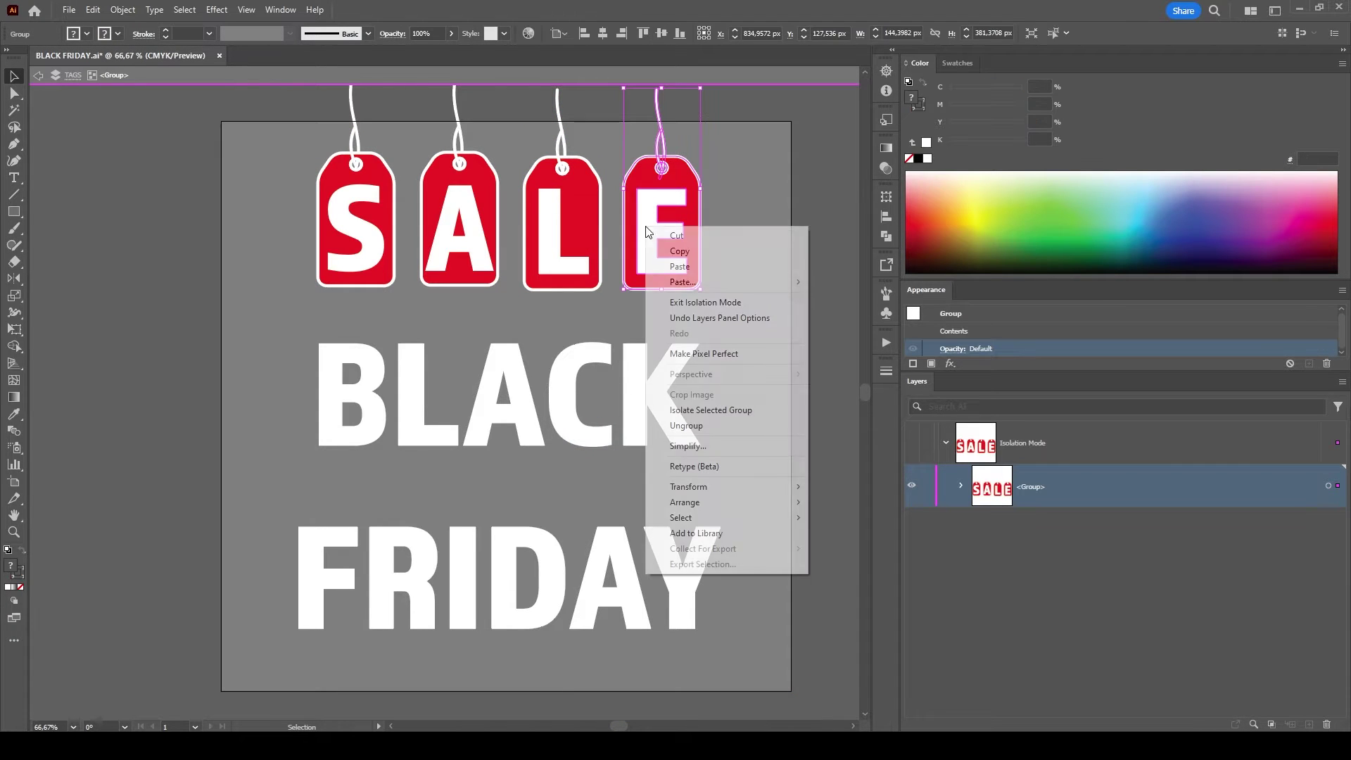
left_click(703, 410)
left_click(644, 230)
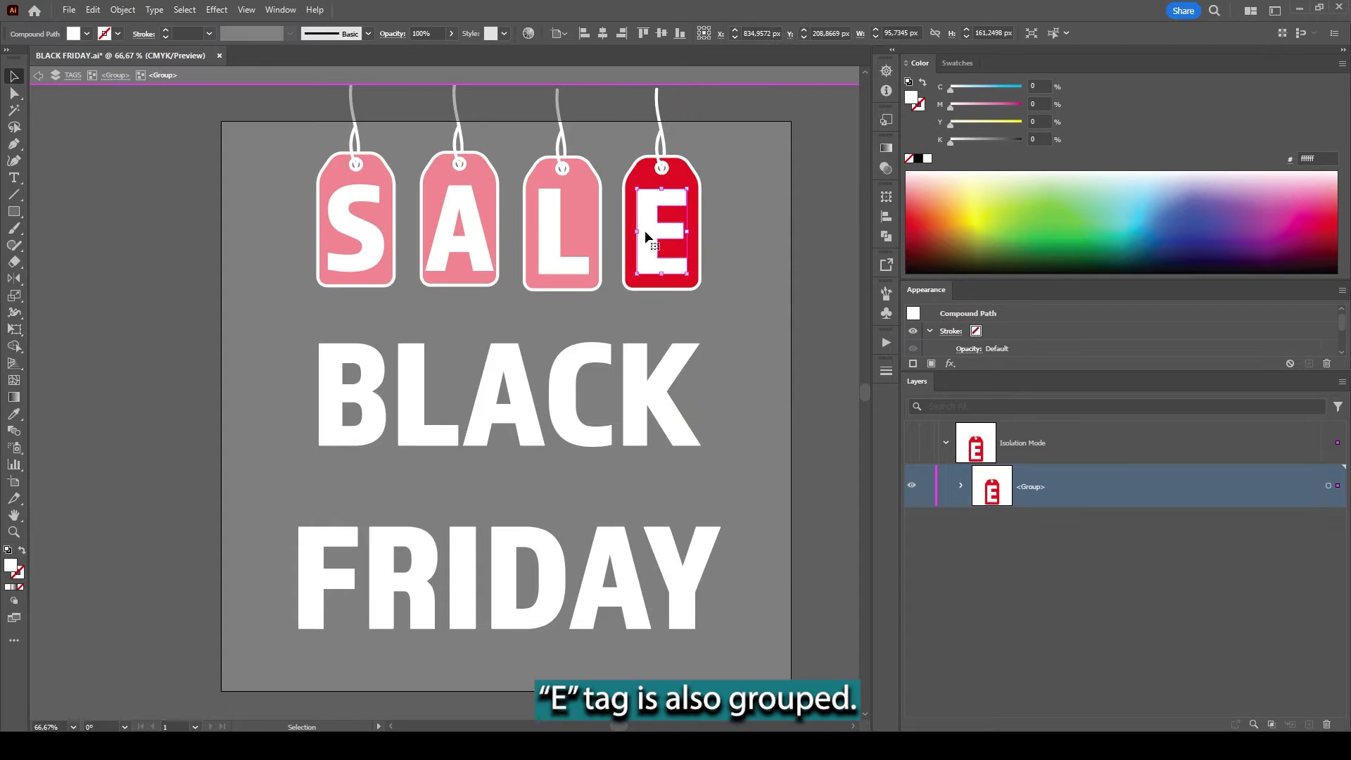
left_click(688, 162)
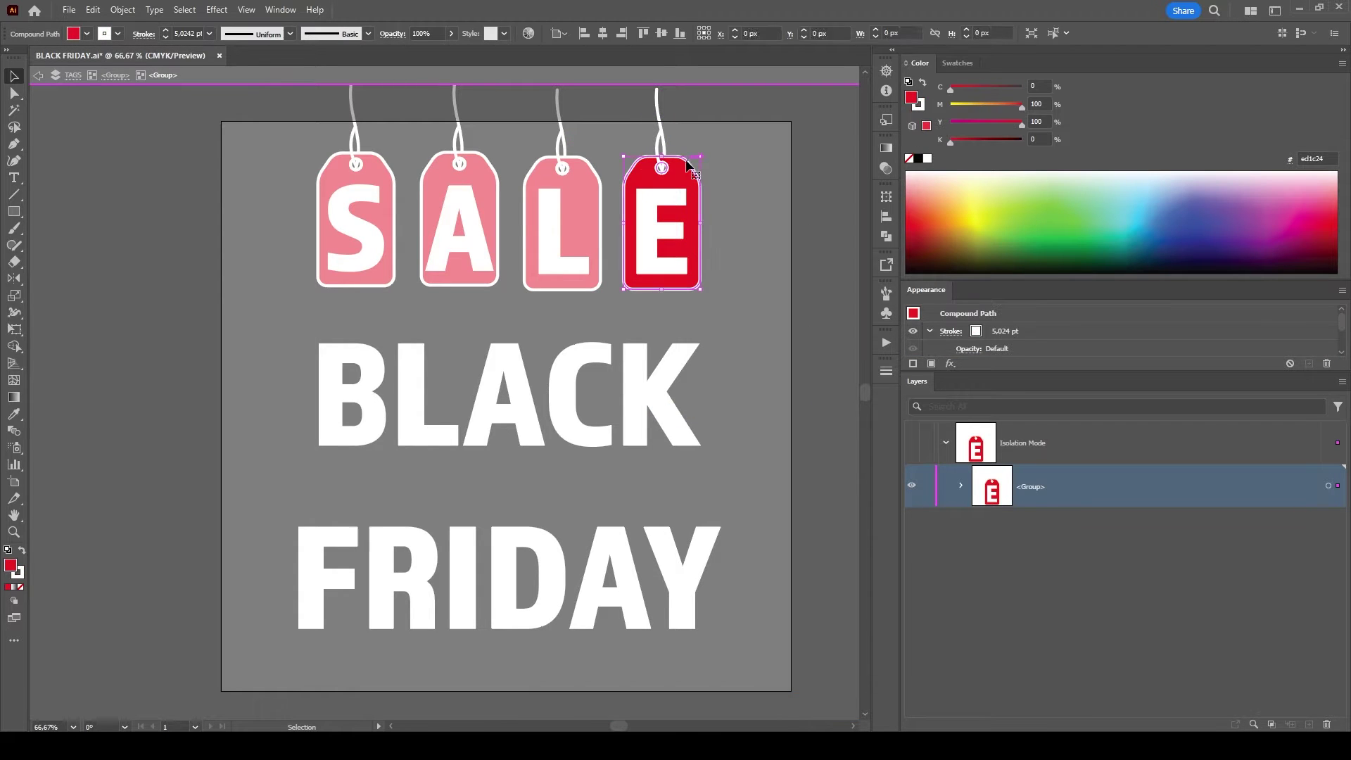
left_click(123, 81)
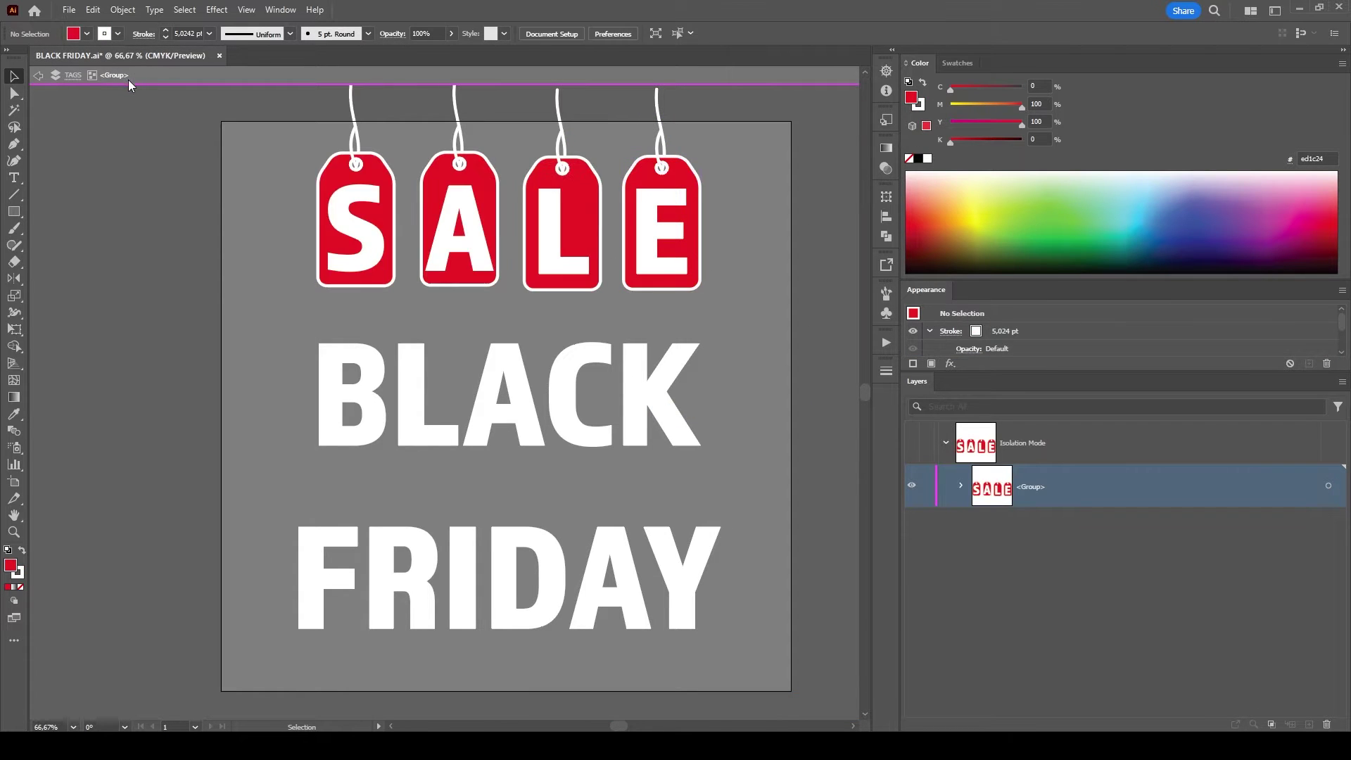
Nudge the A letter on its tag and exit isolation mode.
left_click(437, 227)
left_click_drag(437, 227, 464, 237)
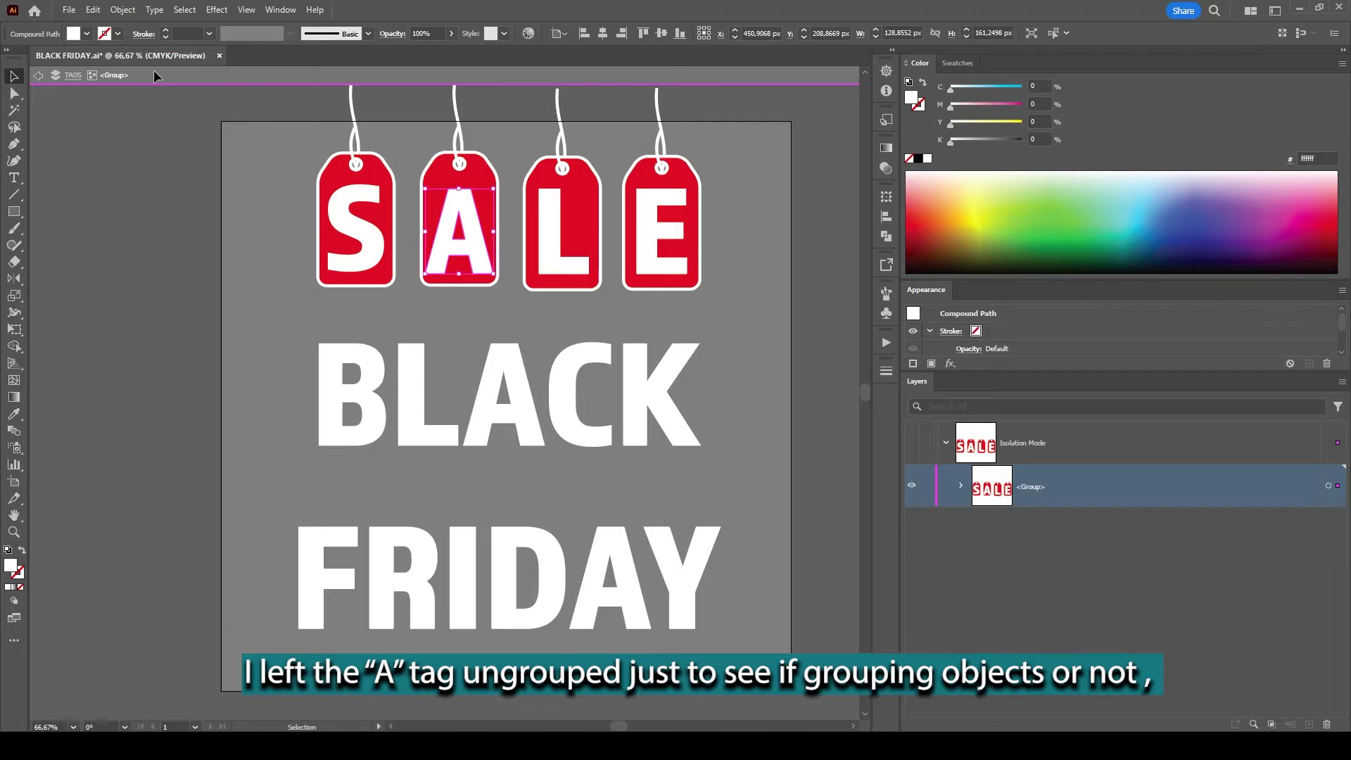
left_click(154, 70)
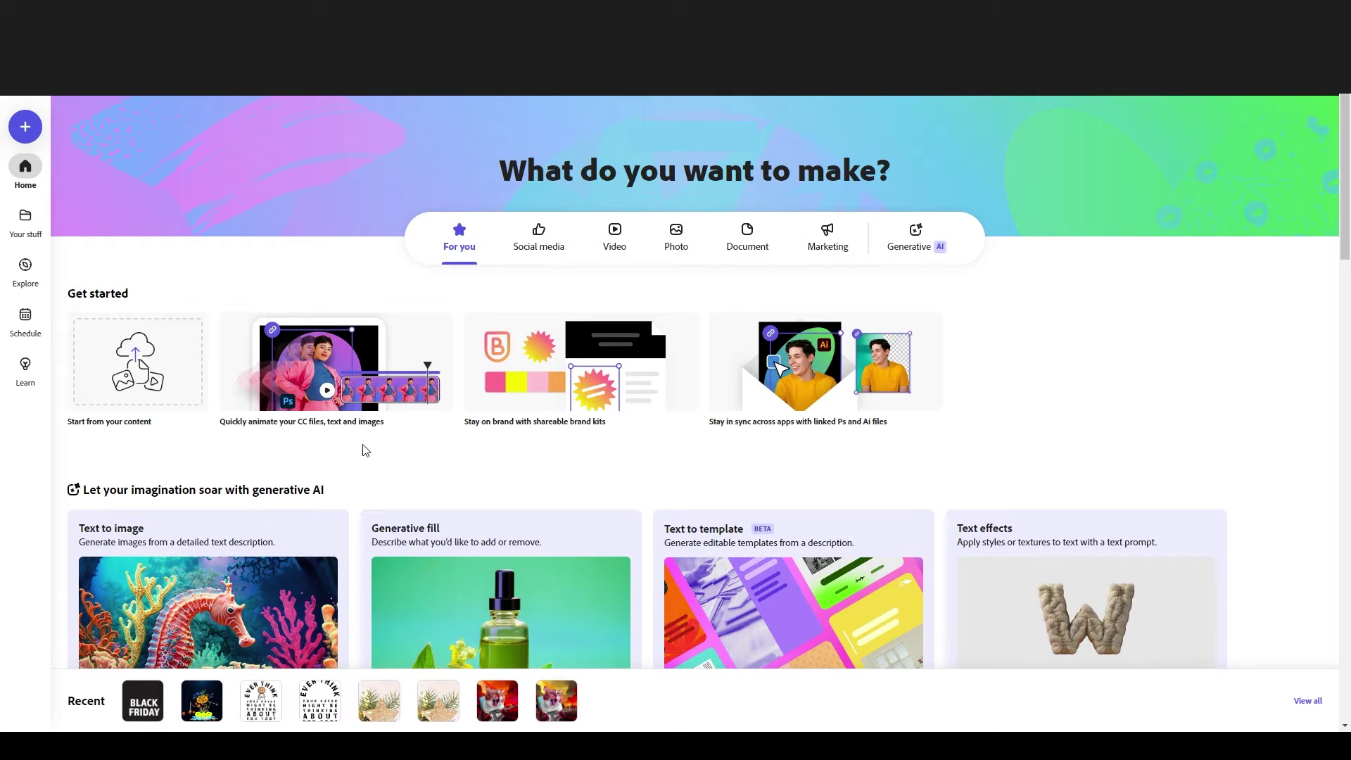
mouse_move(335, 361)
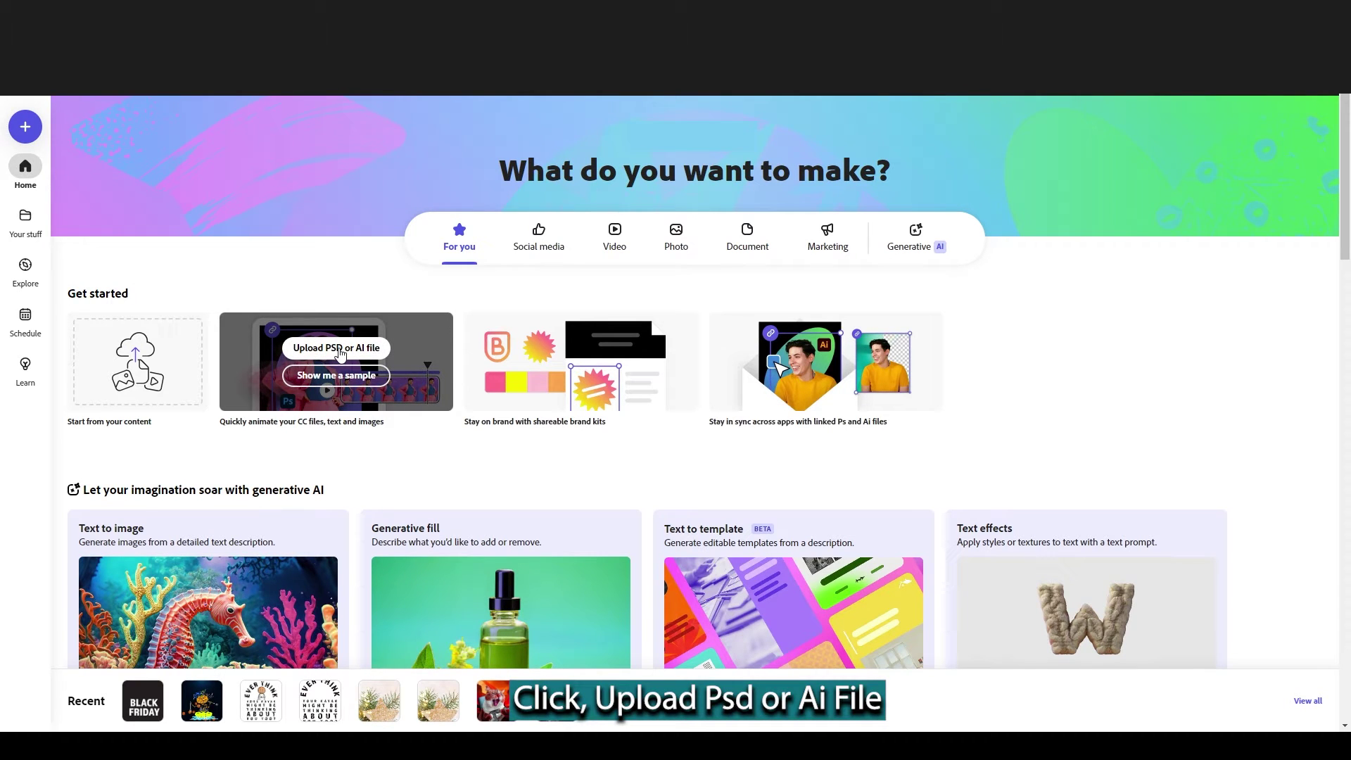
Upload BLACK FRIDAY.ai through the 'Upload PSD or Ai file' option.
left_click(340, 353)
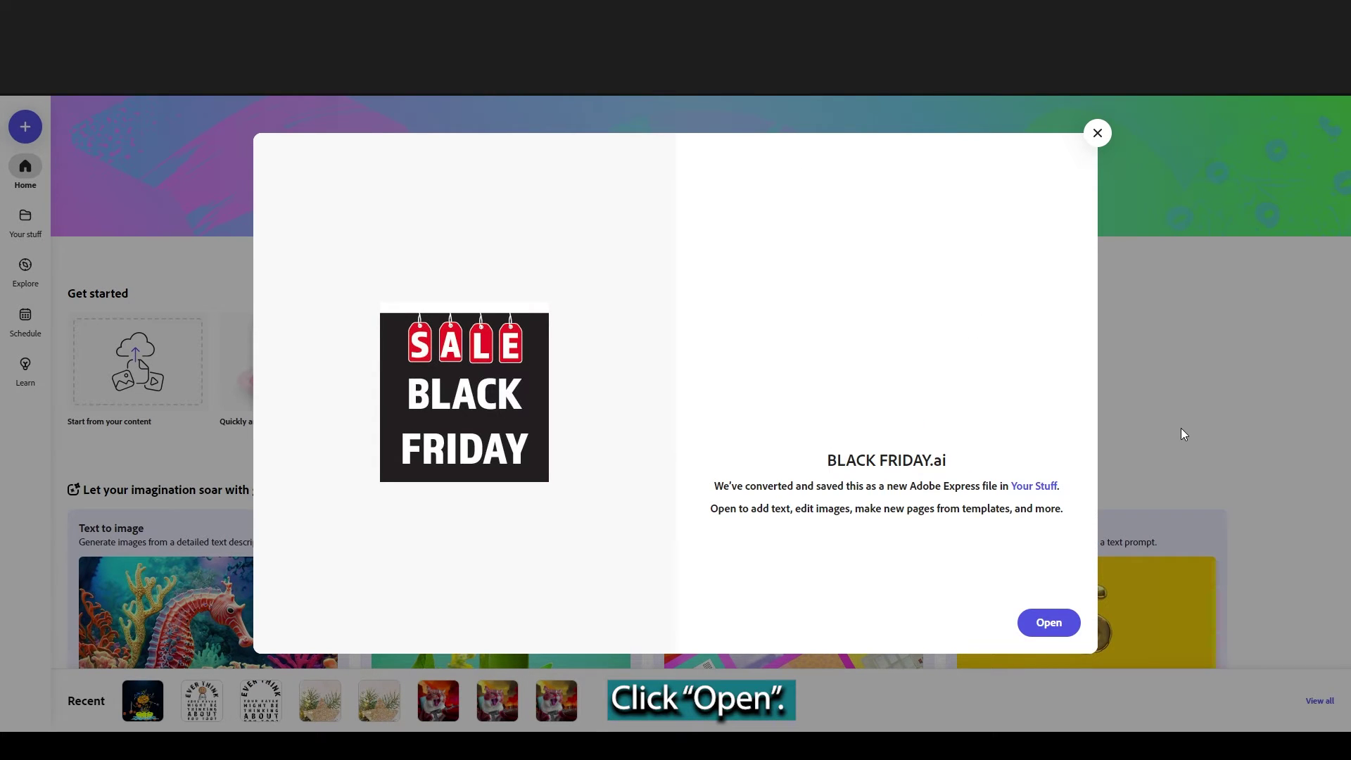
Open the converted design, dismiss the animation tip and select the background layer.
left_click(1049, 623)
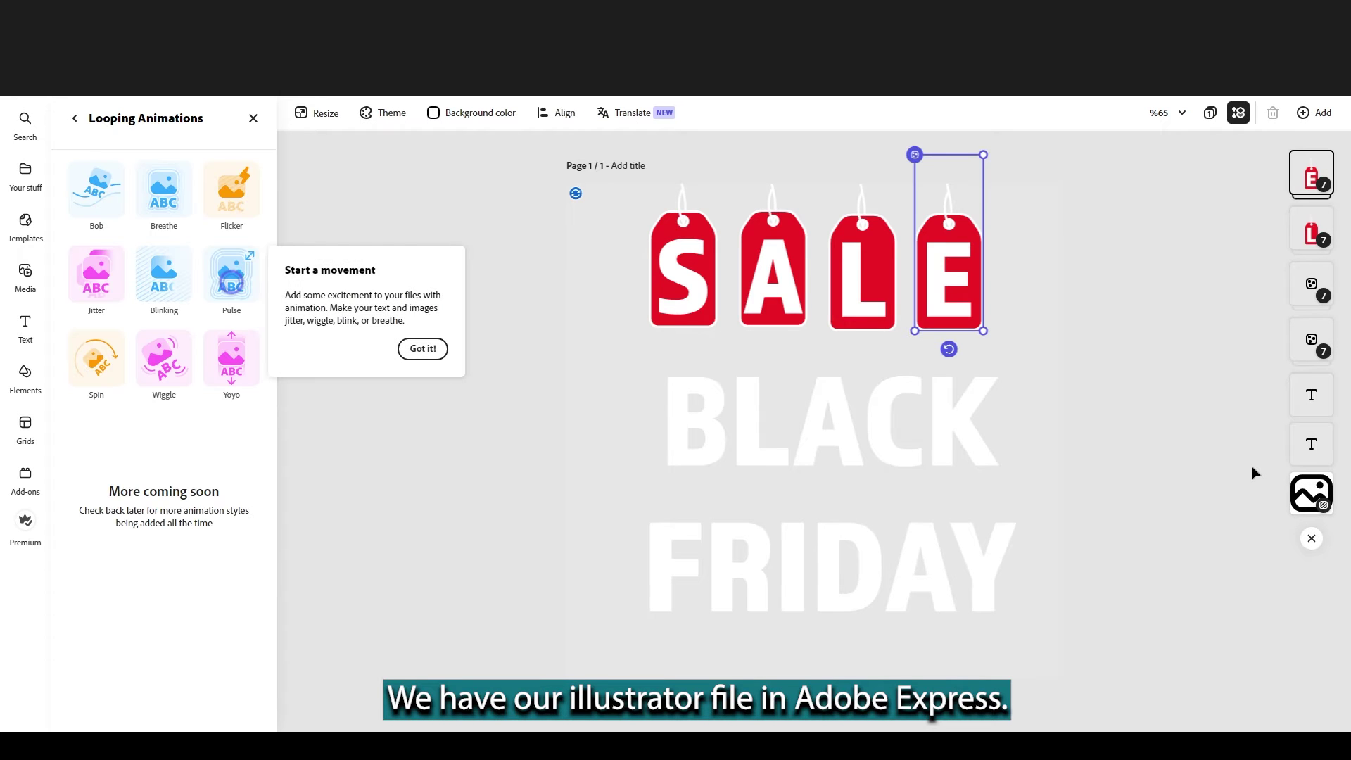
left_click(424, 349)
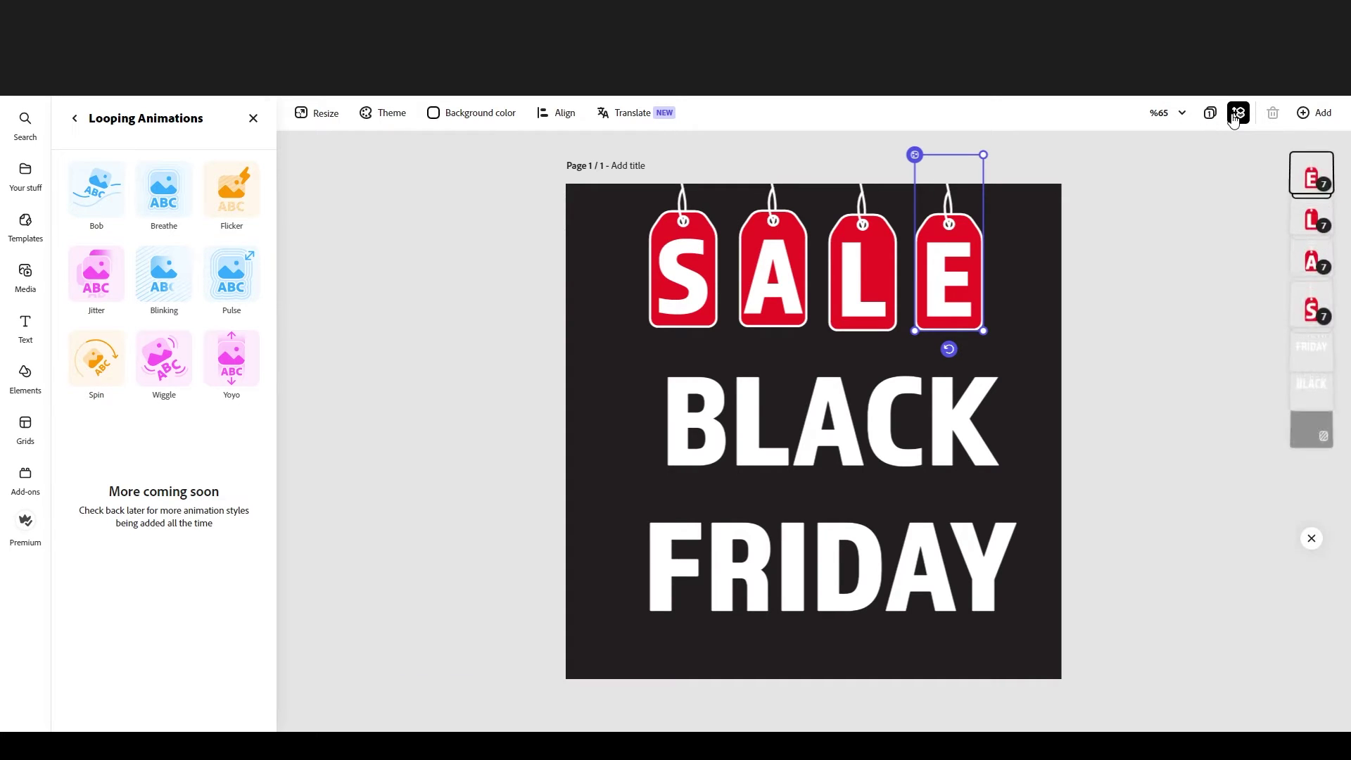
left_click(1305, 507)
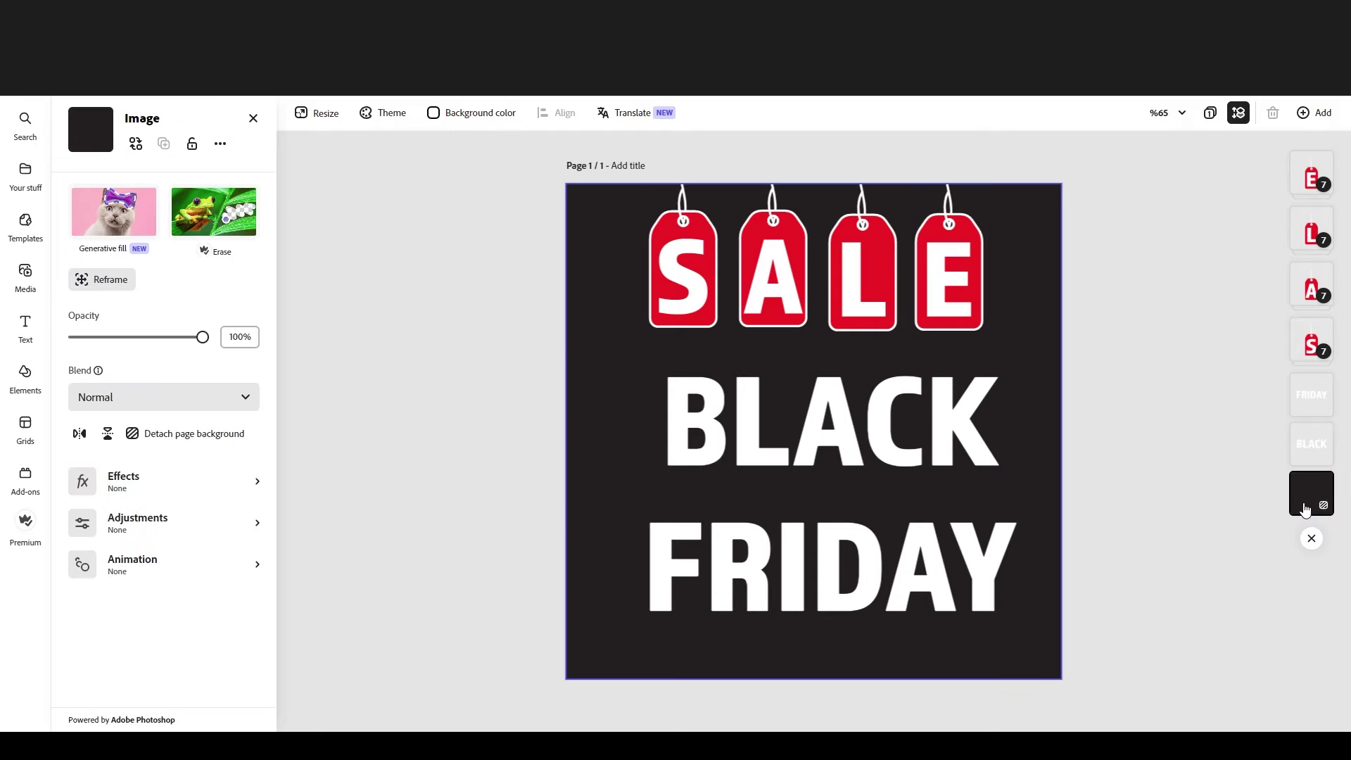
Move BLACK down toward FRIDAY and give it a looping Blinking animation.
left_click(1311, 444)
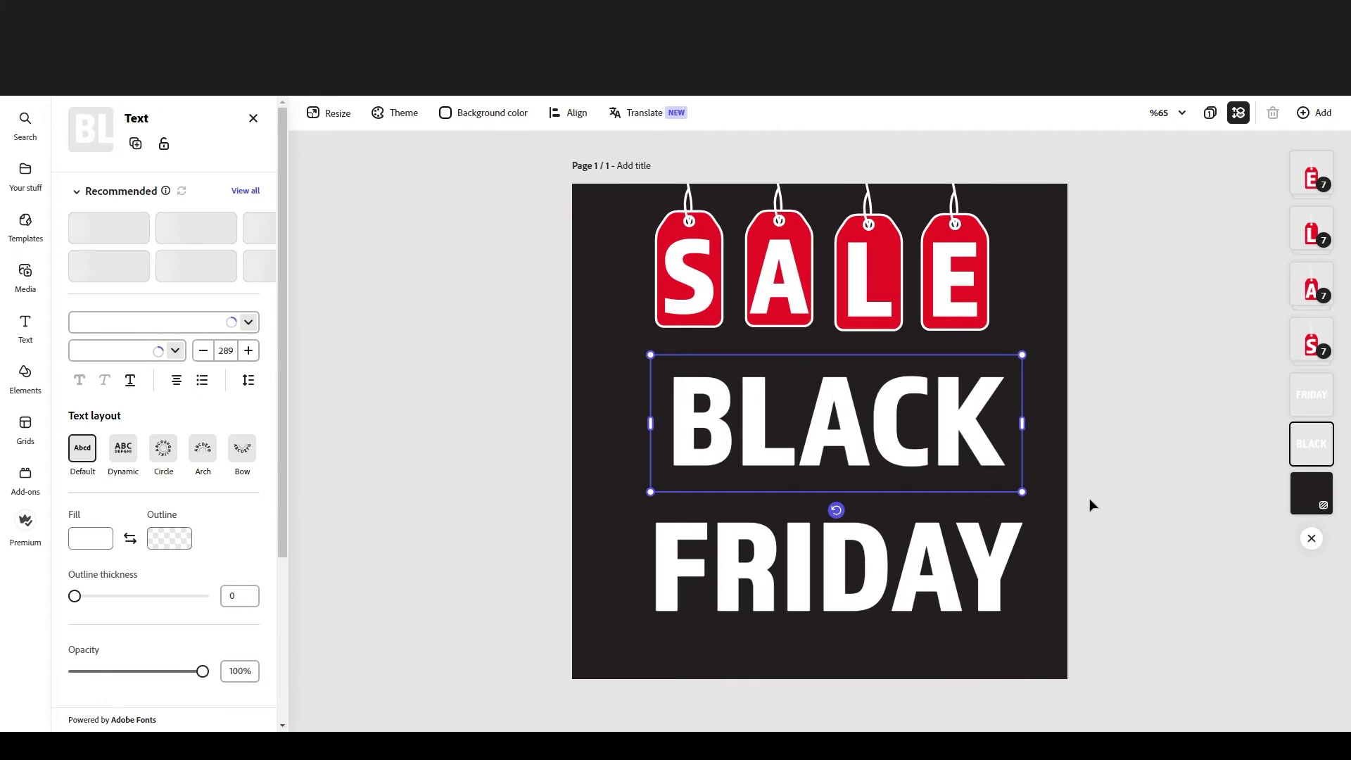
left_click_drag(822, 434, 826, 473)
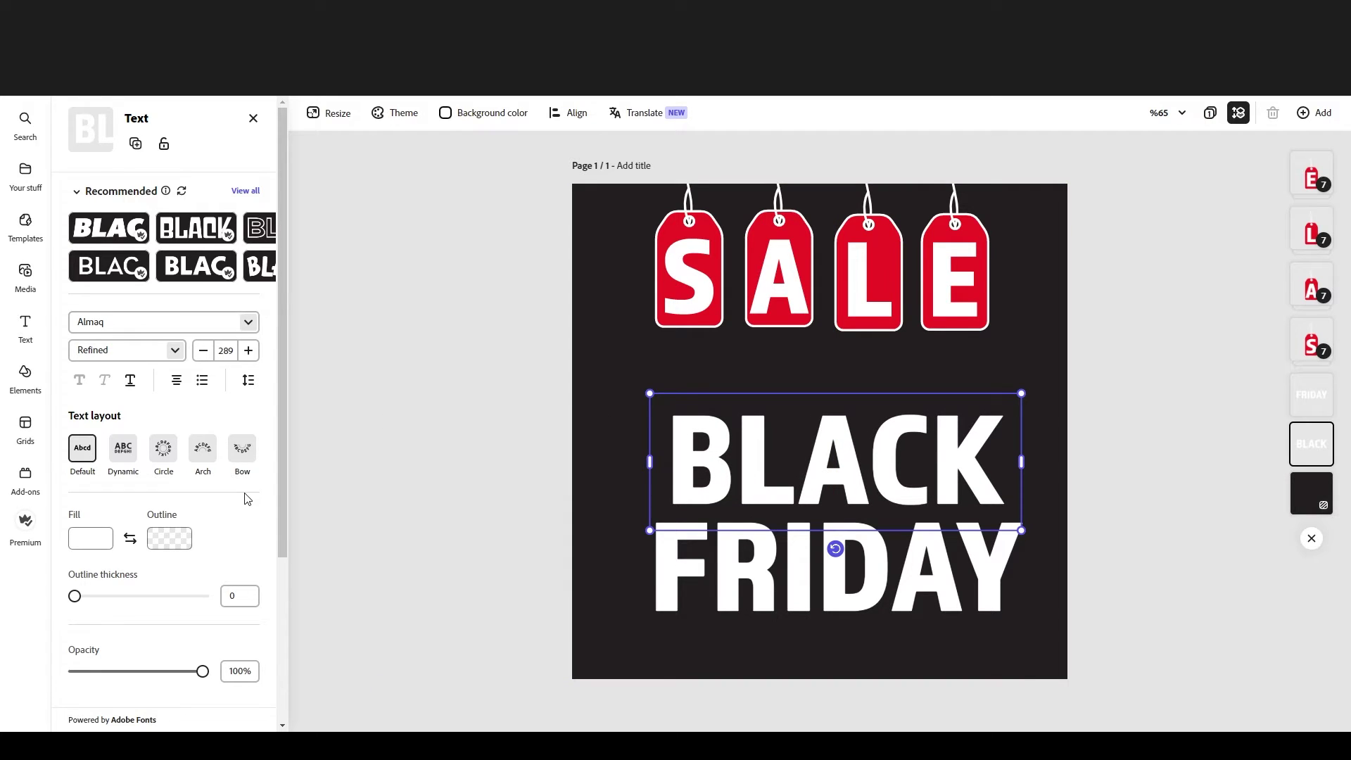
scroll(246, 498, "down", 3)
left_click(151, 660)
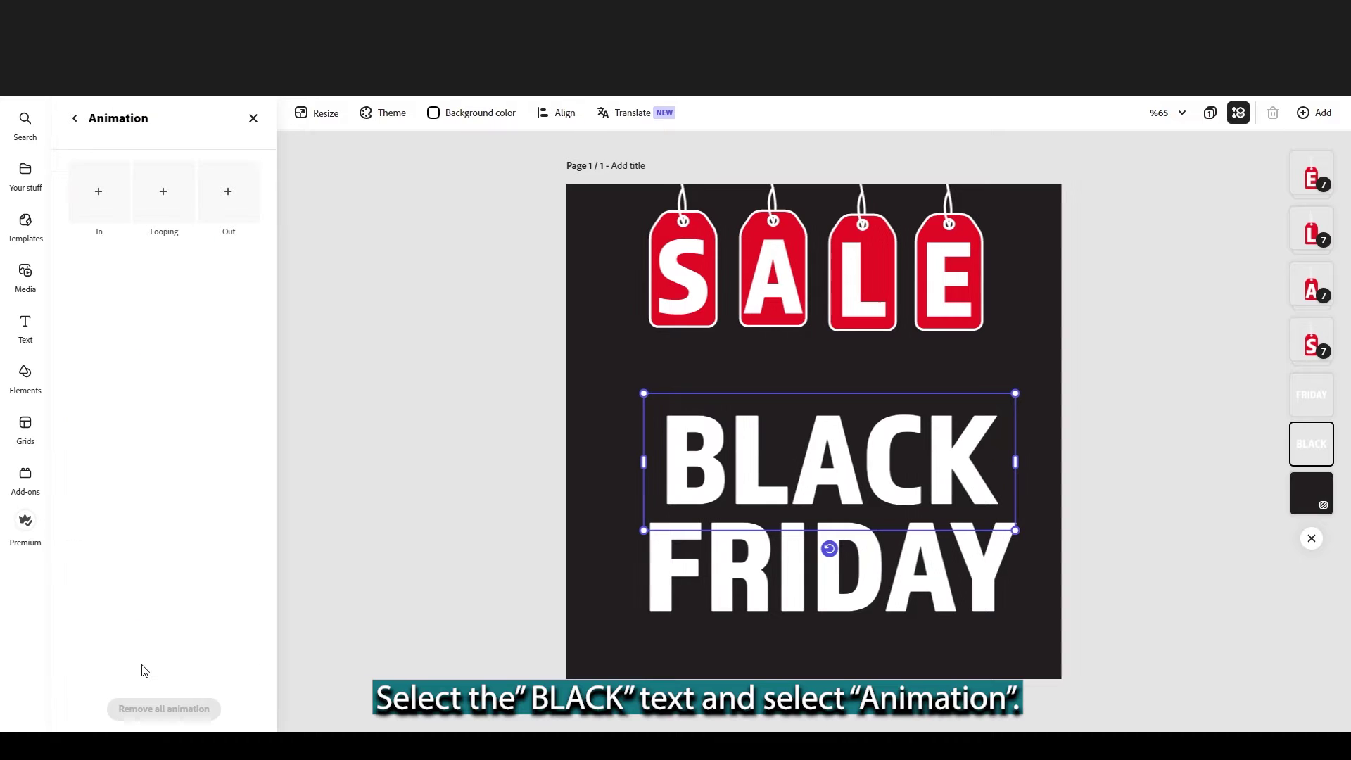
left_click(173, 195)
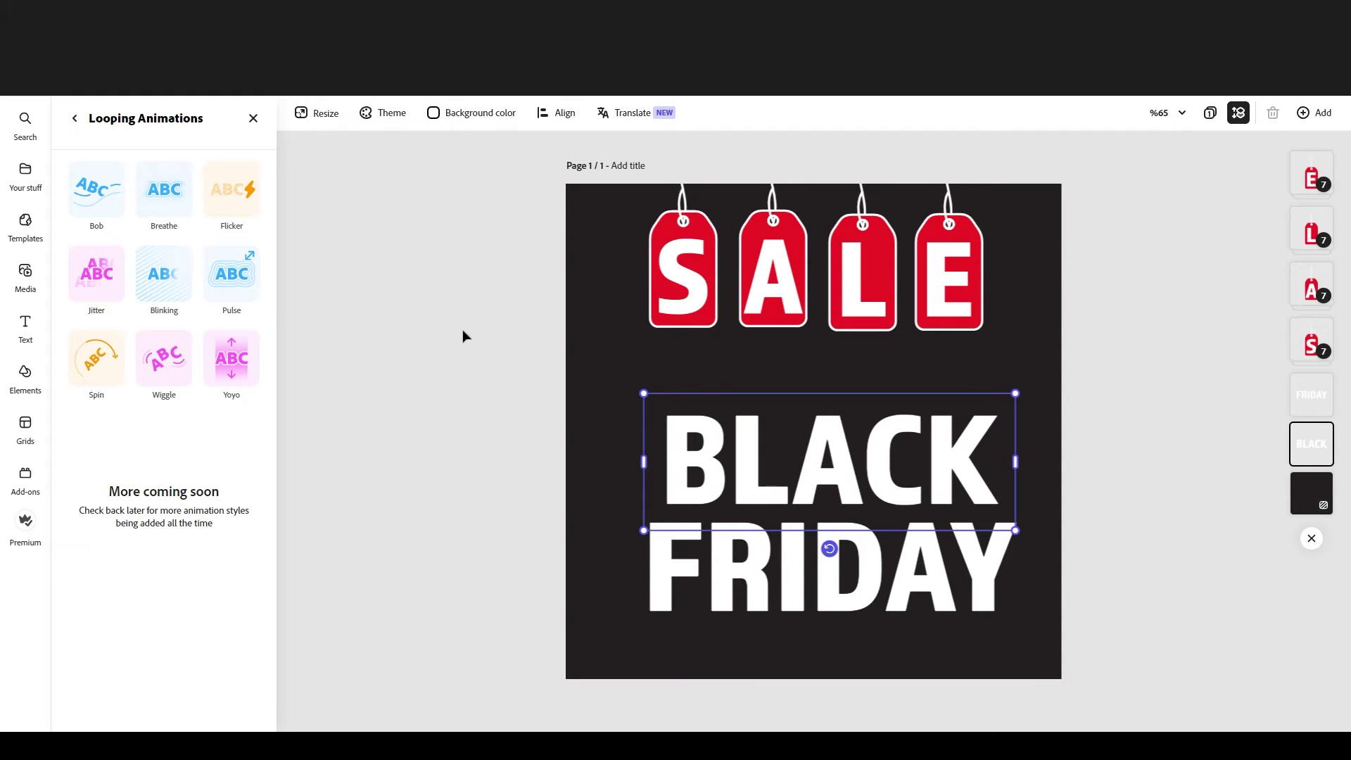
left_click(163, 282)
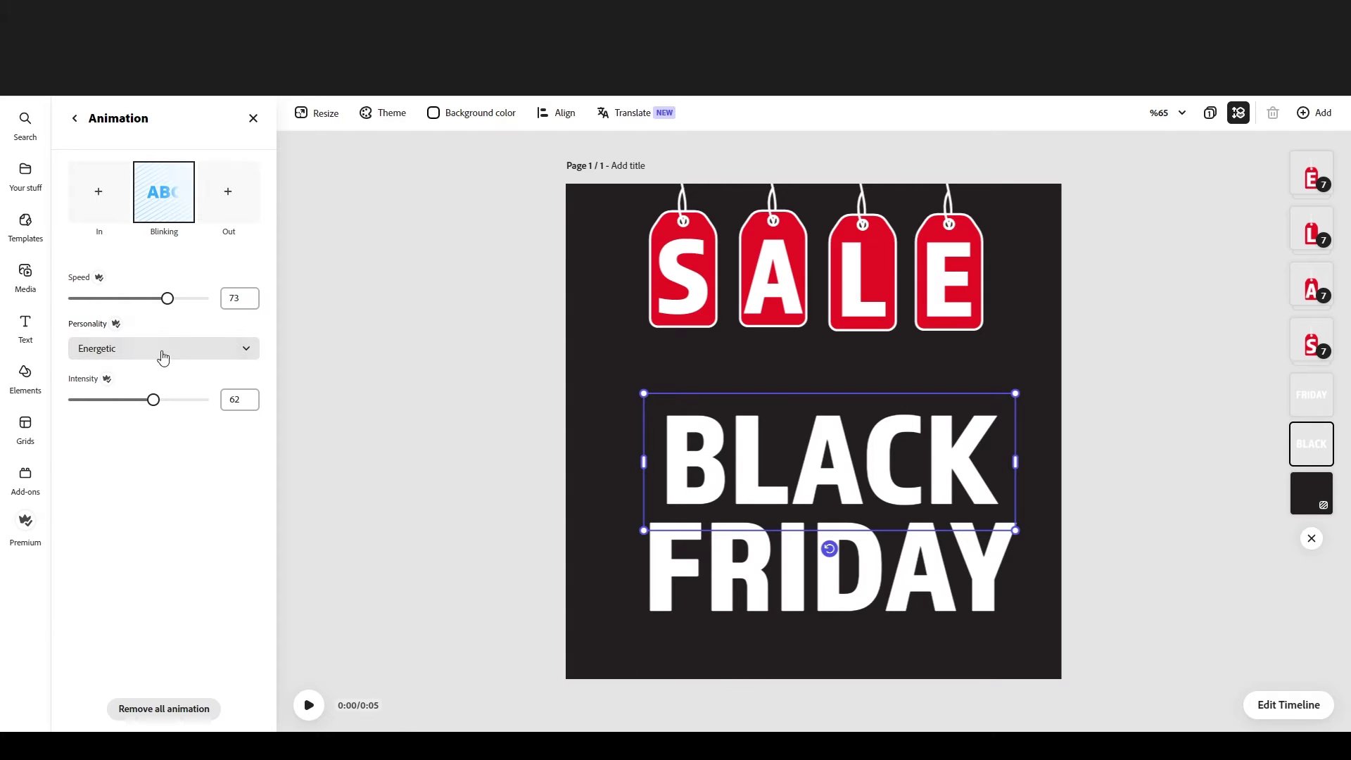
Set BLACK's blink speed to 50 and intensity to 62.
left_click_drag(167, 298, 144, 298)
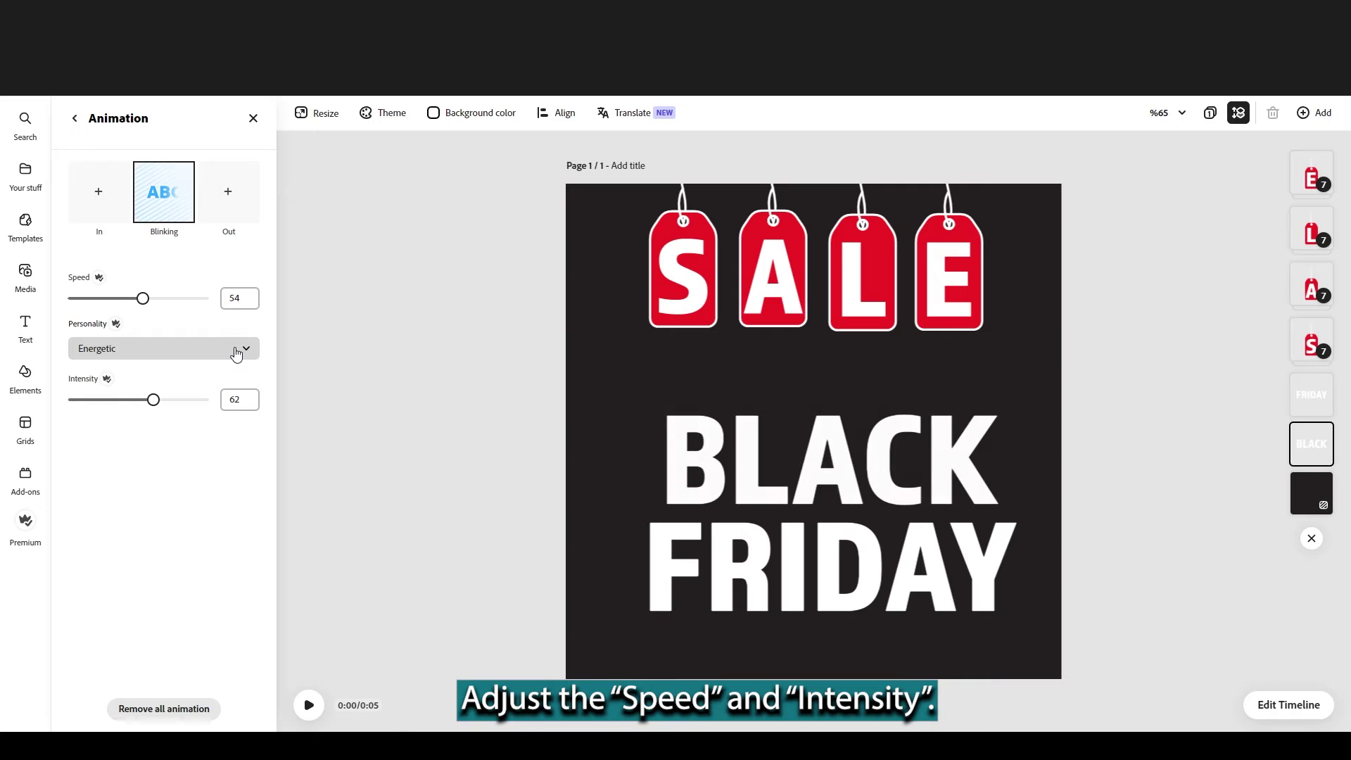
double_click(243, 305)
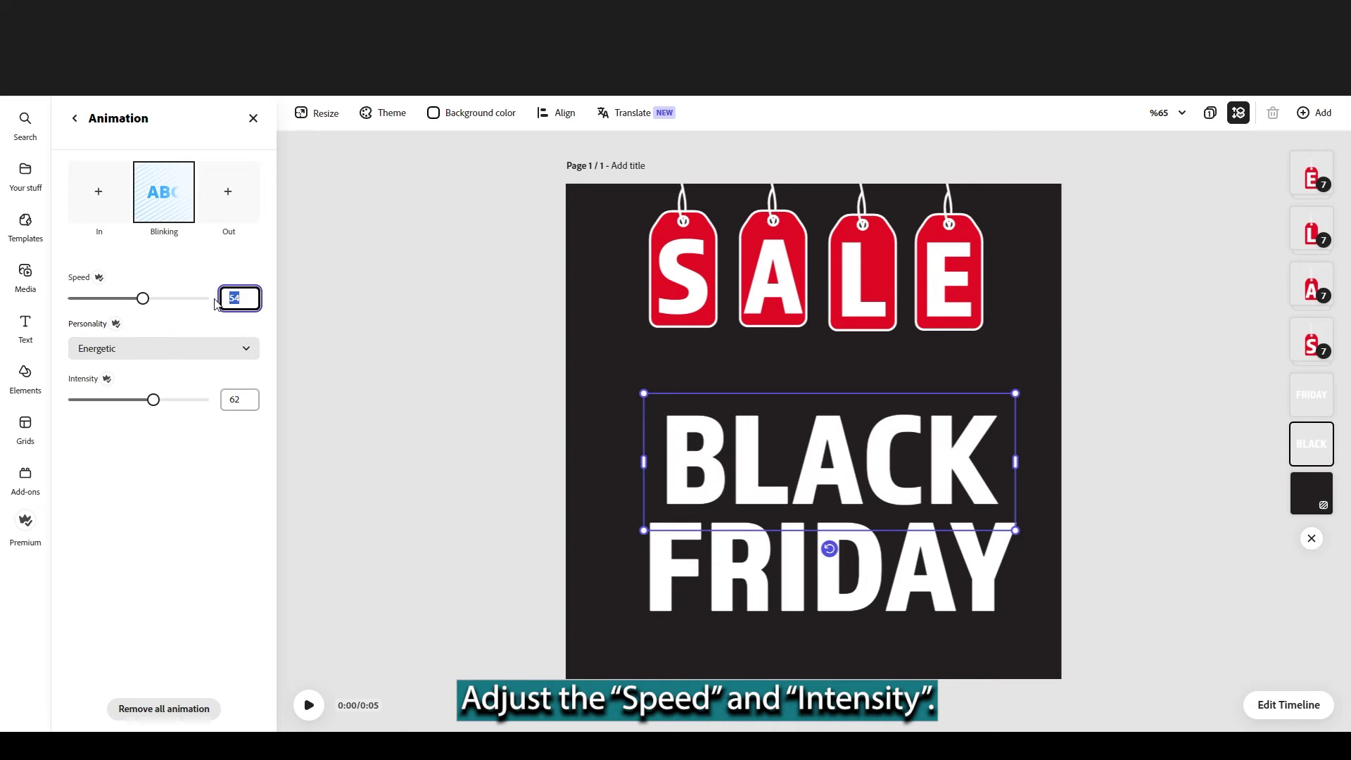
type("50")
double_click(226, 399)
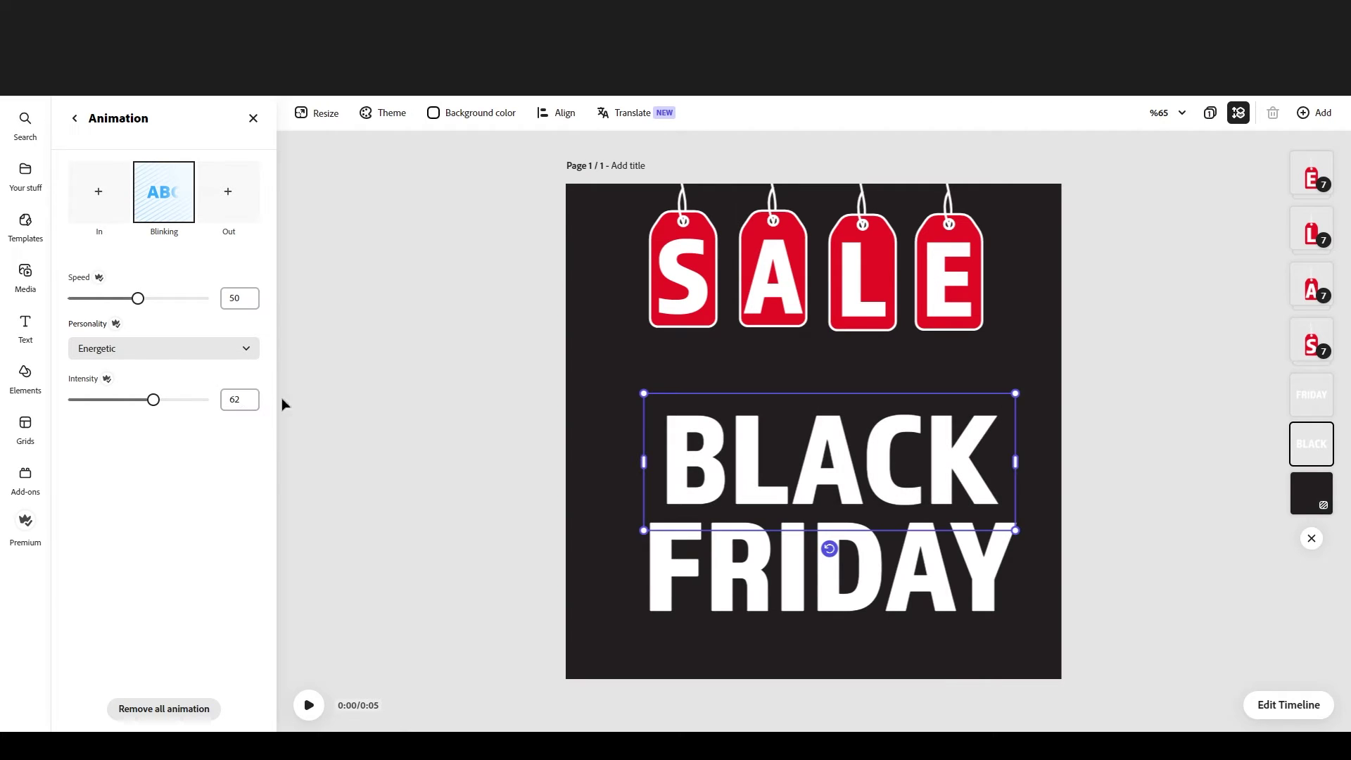
left_click(334, 412)
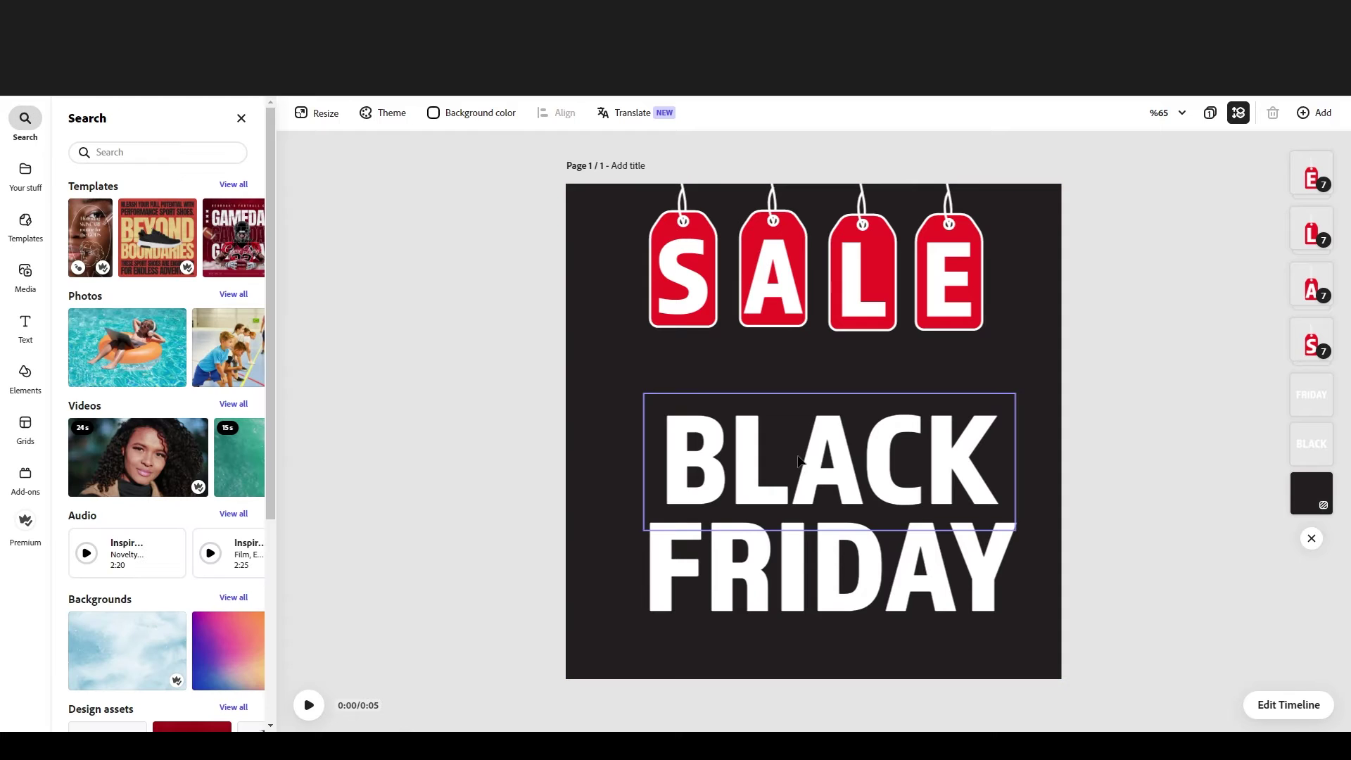
Give FRIDAY a looping Blinking animation.
left_click(1312, 395)
scroll(159, 394, "down", 4)
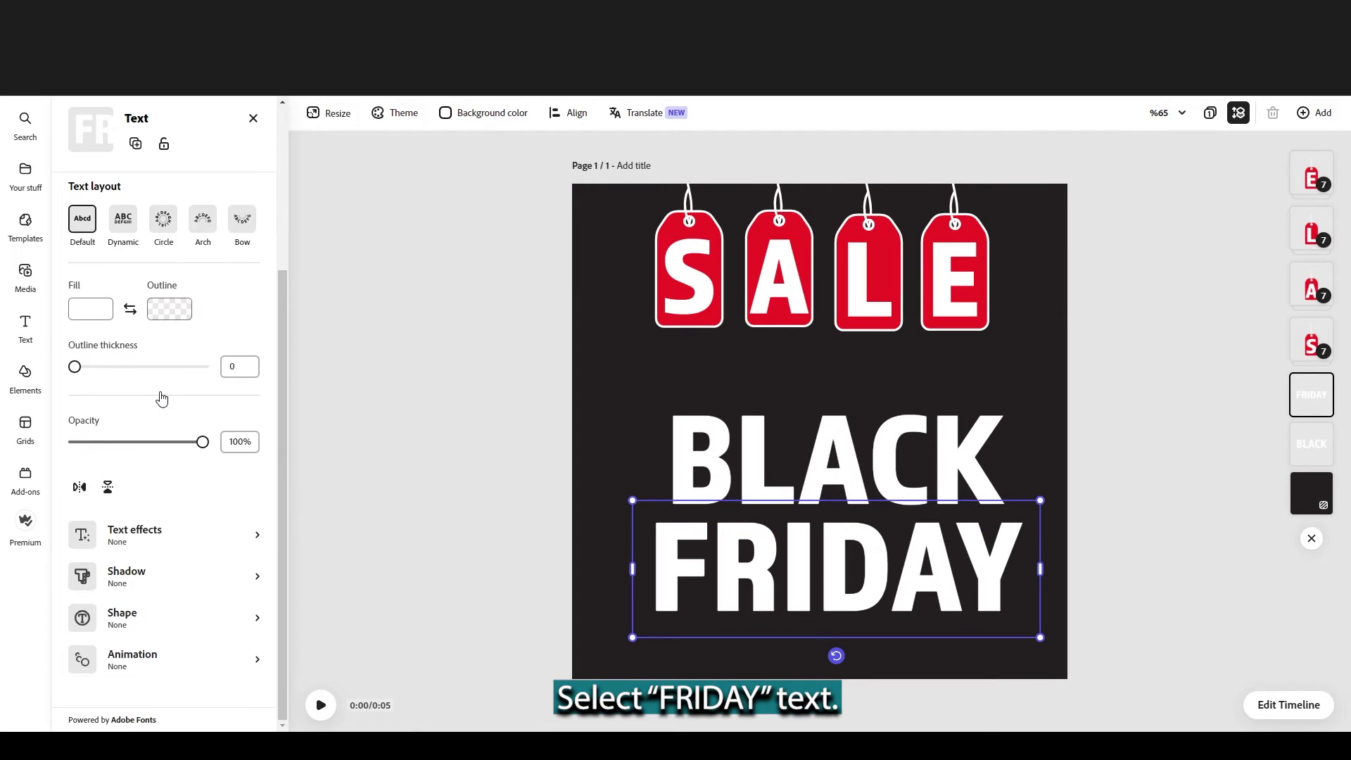
left_click(150, 655)
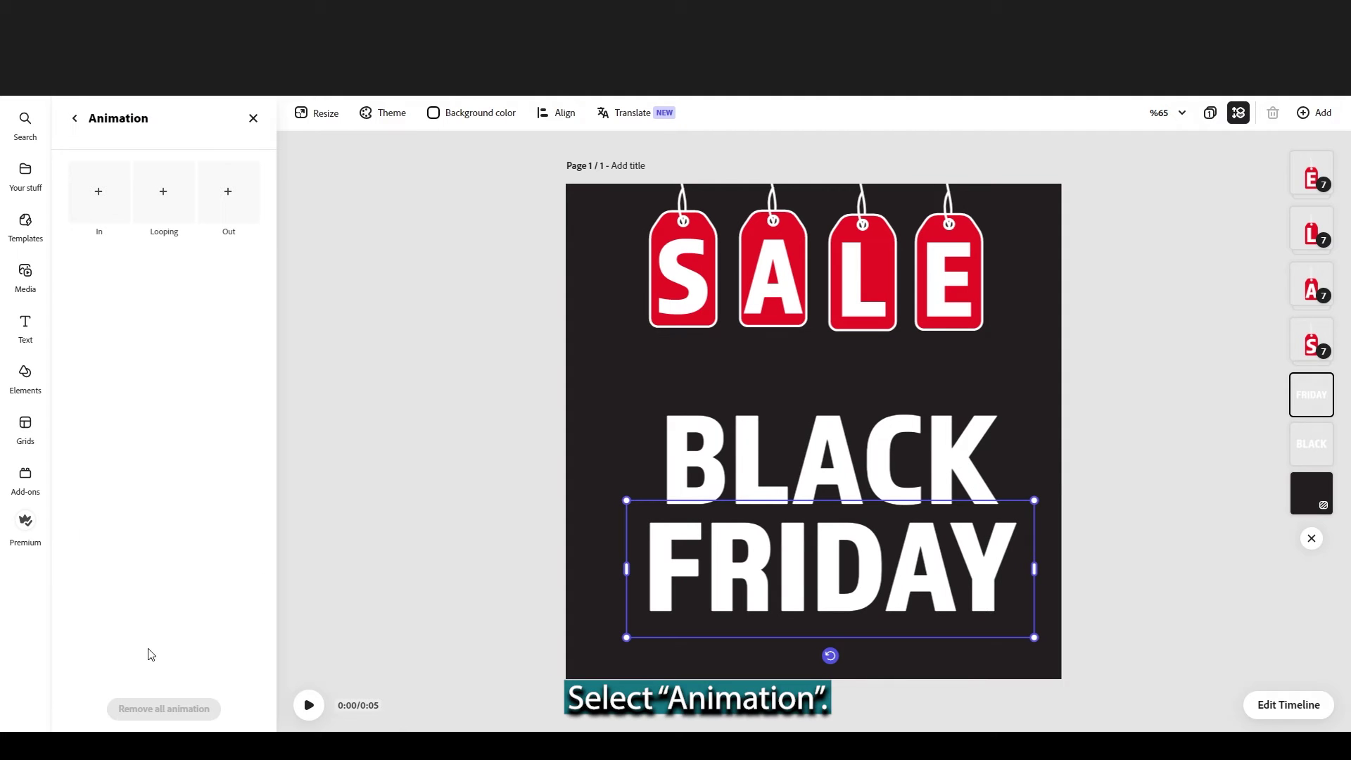
left_click(173, 202)
left_click(165, 279)
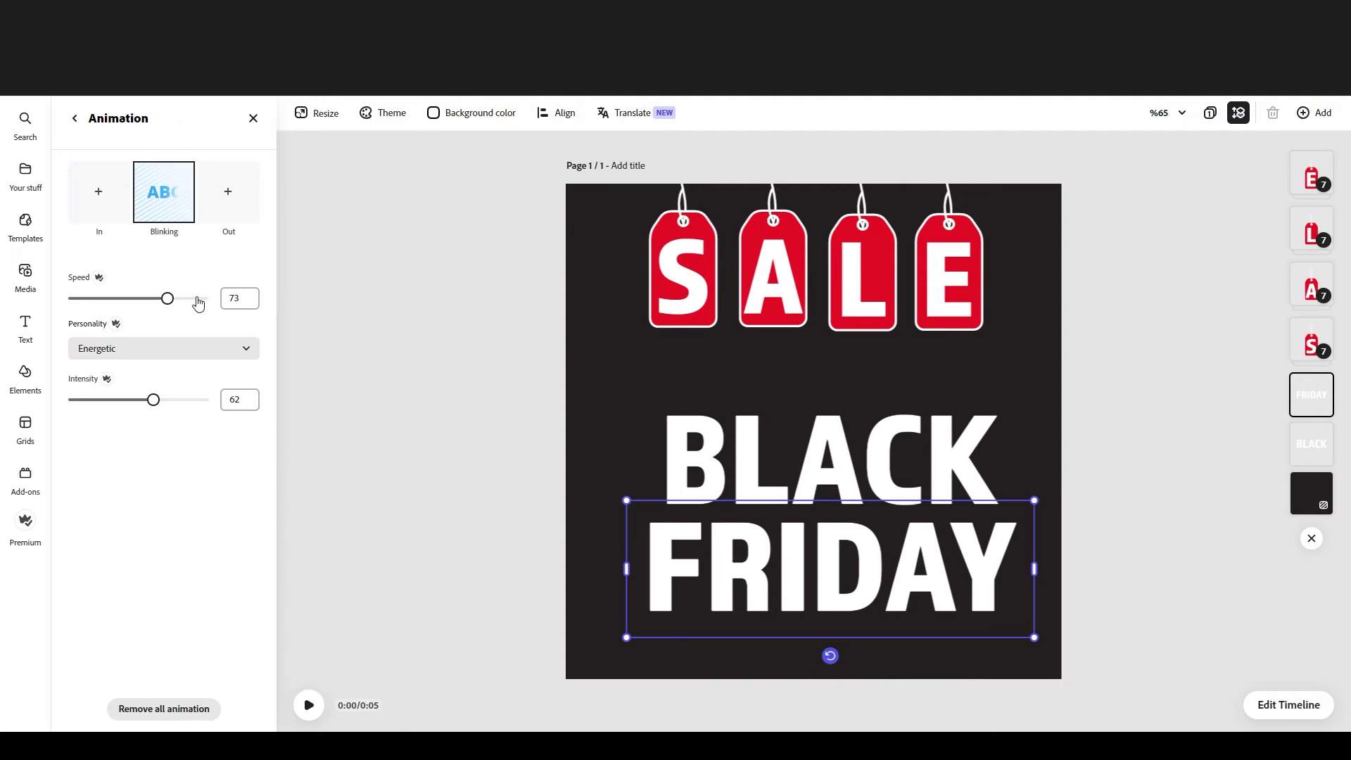
Set FRIDAY's speed to 50 and intensity to 60, then preview the animation.
left_click(223, 299)
type("50")
left_click(223, 398)
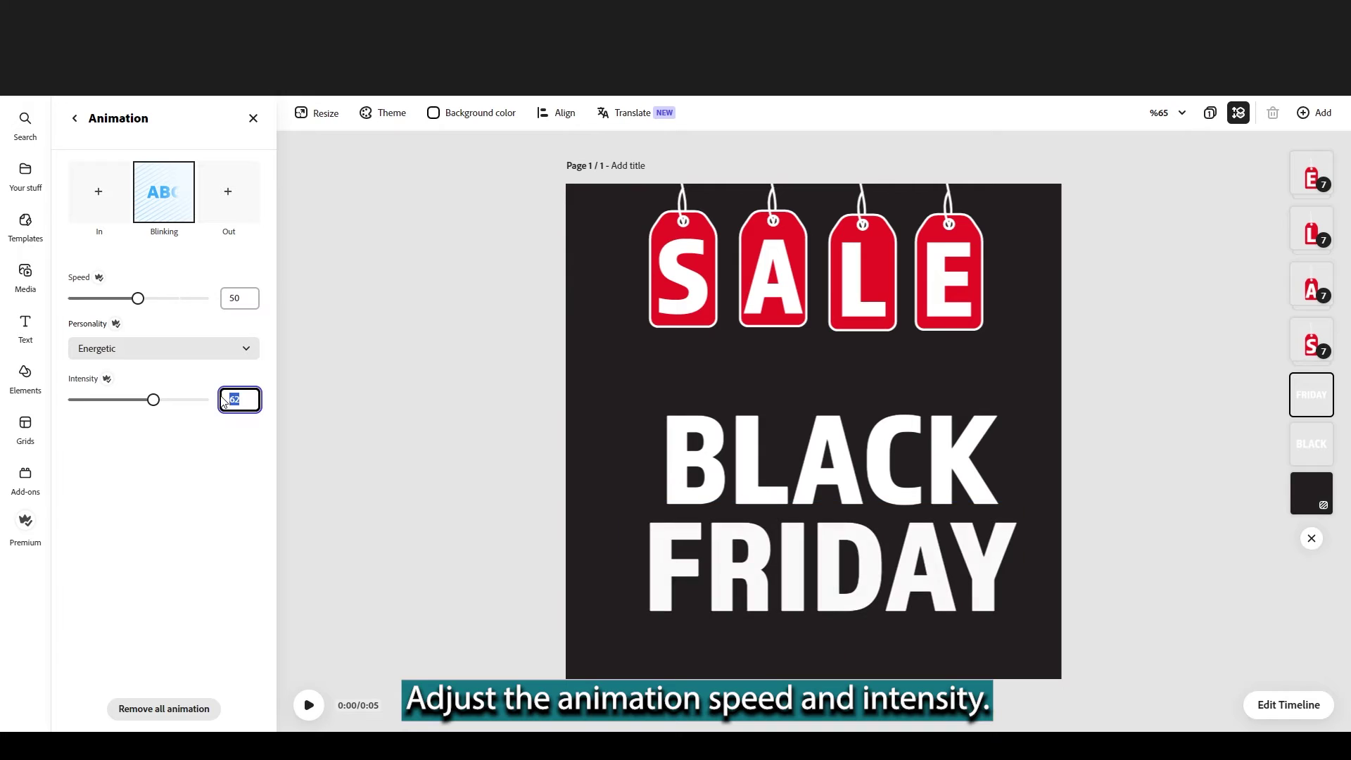
type("60")
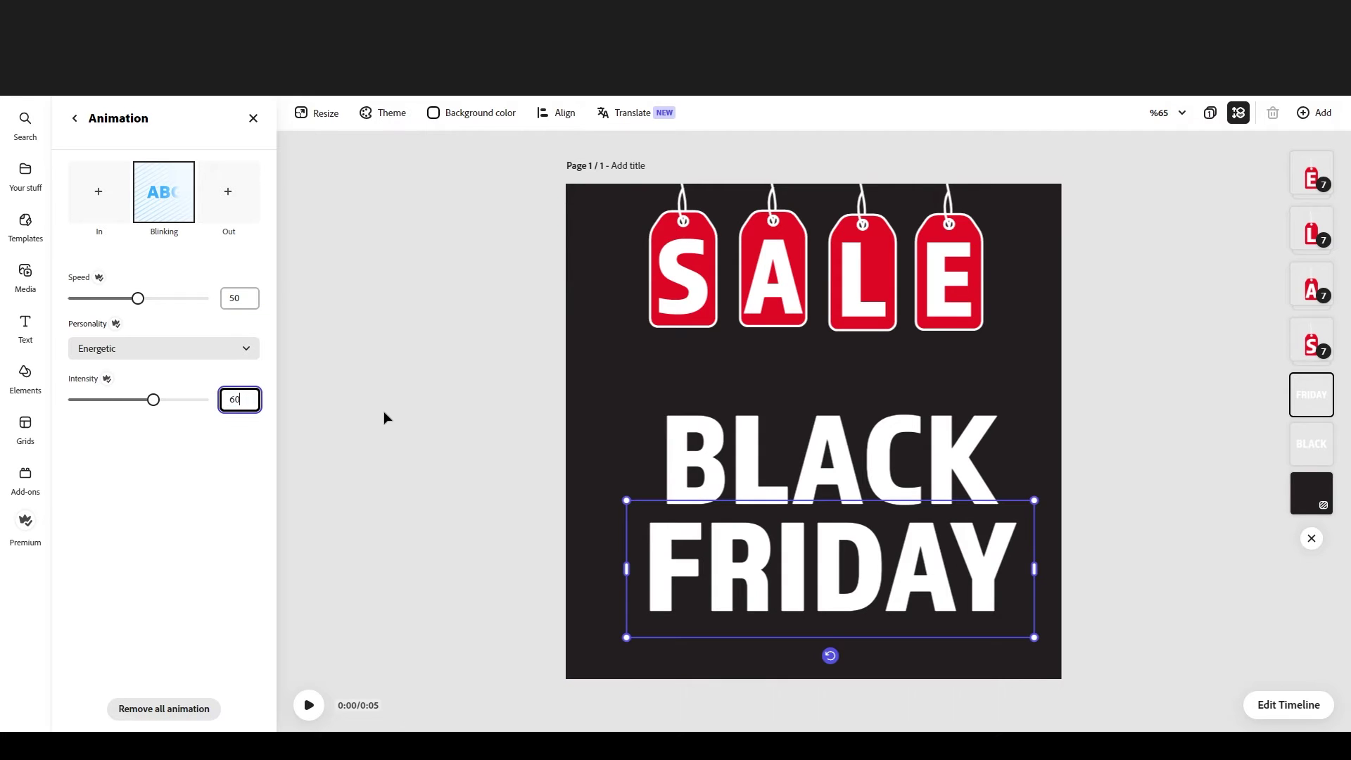
left_click(309, 706)
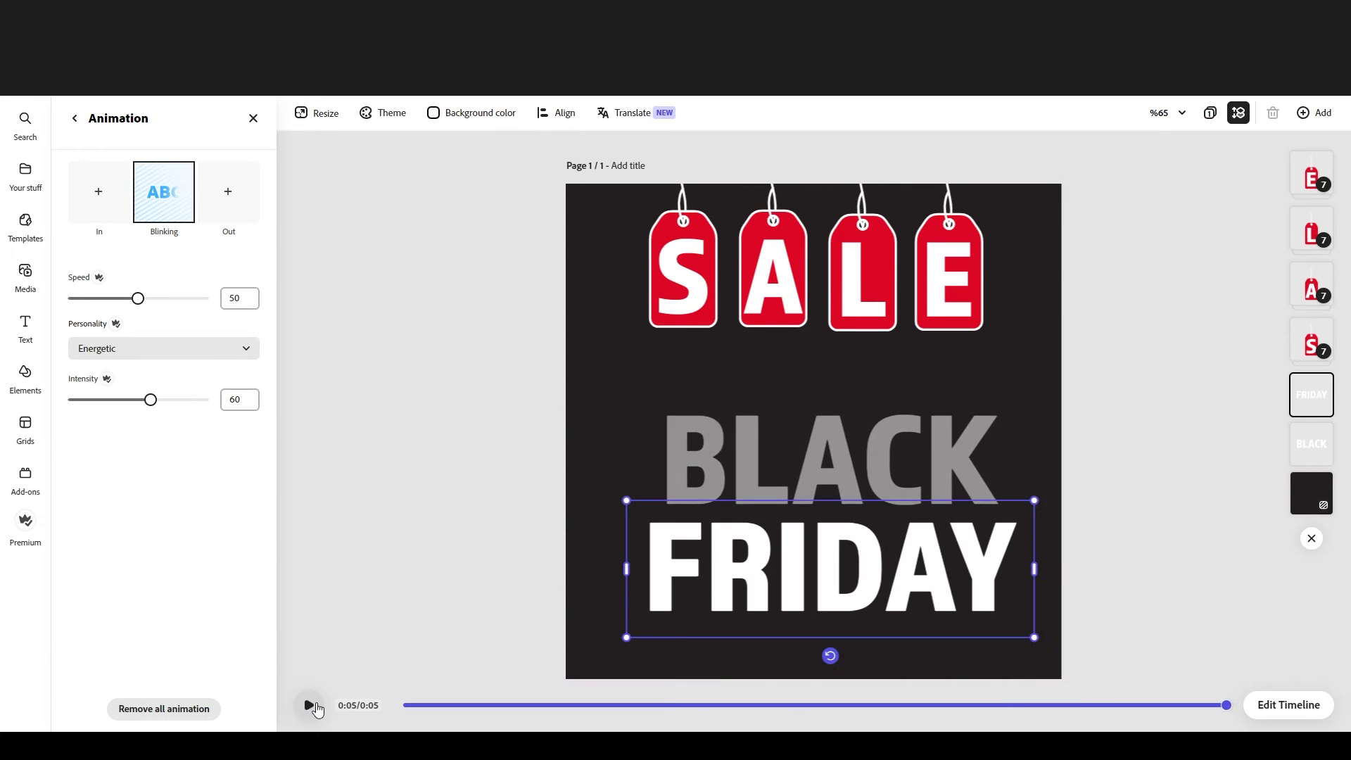
left_click(402, 570)
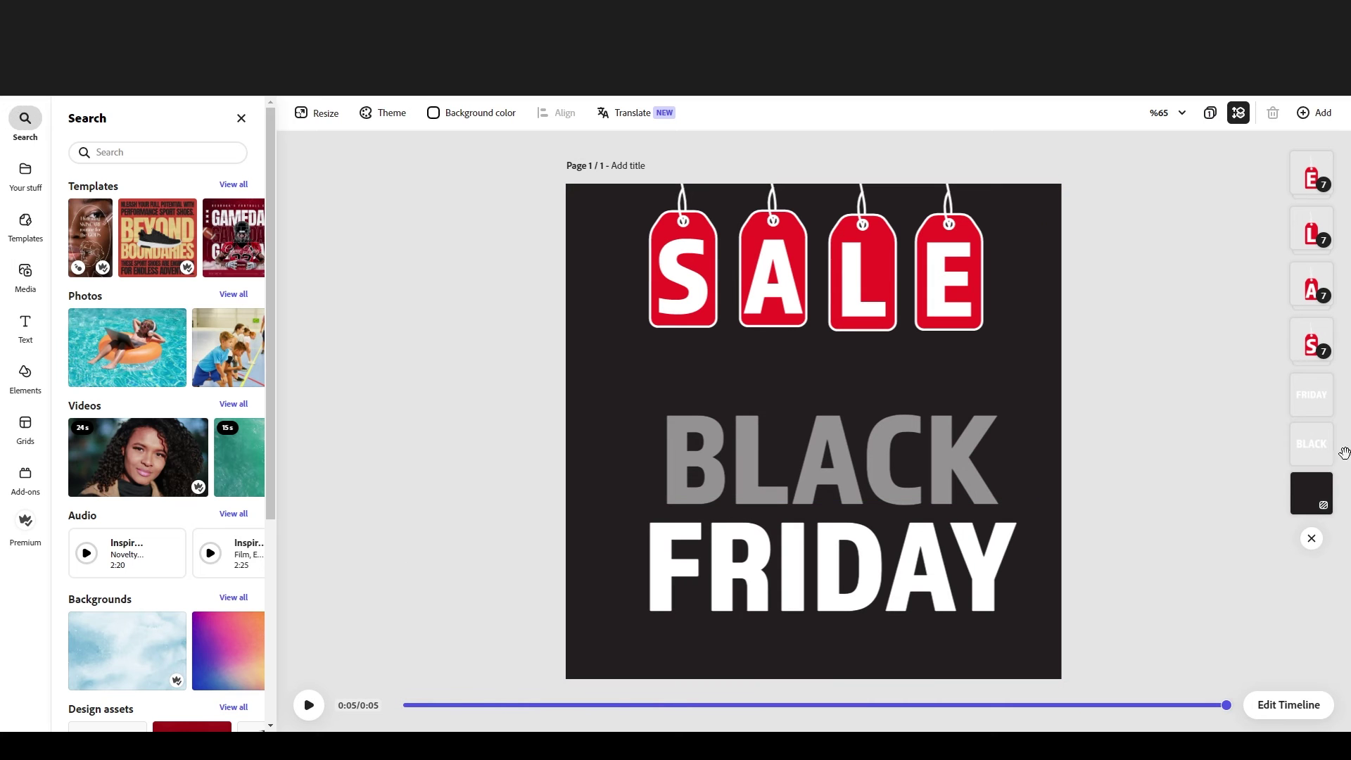
Select the S tag group and step inside it to inspect its letter shape.
left_click(1316, 336)
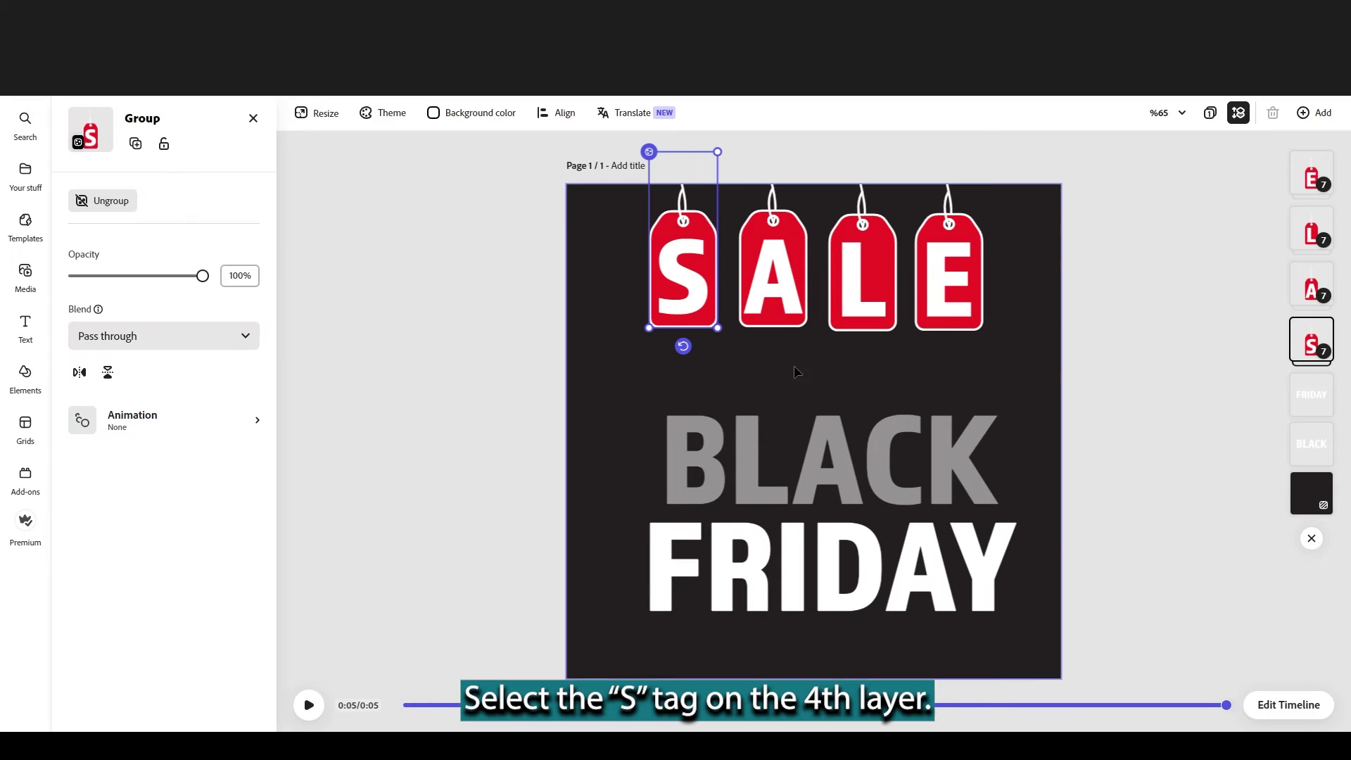
double_click(689, 294)
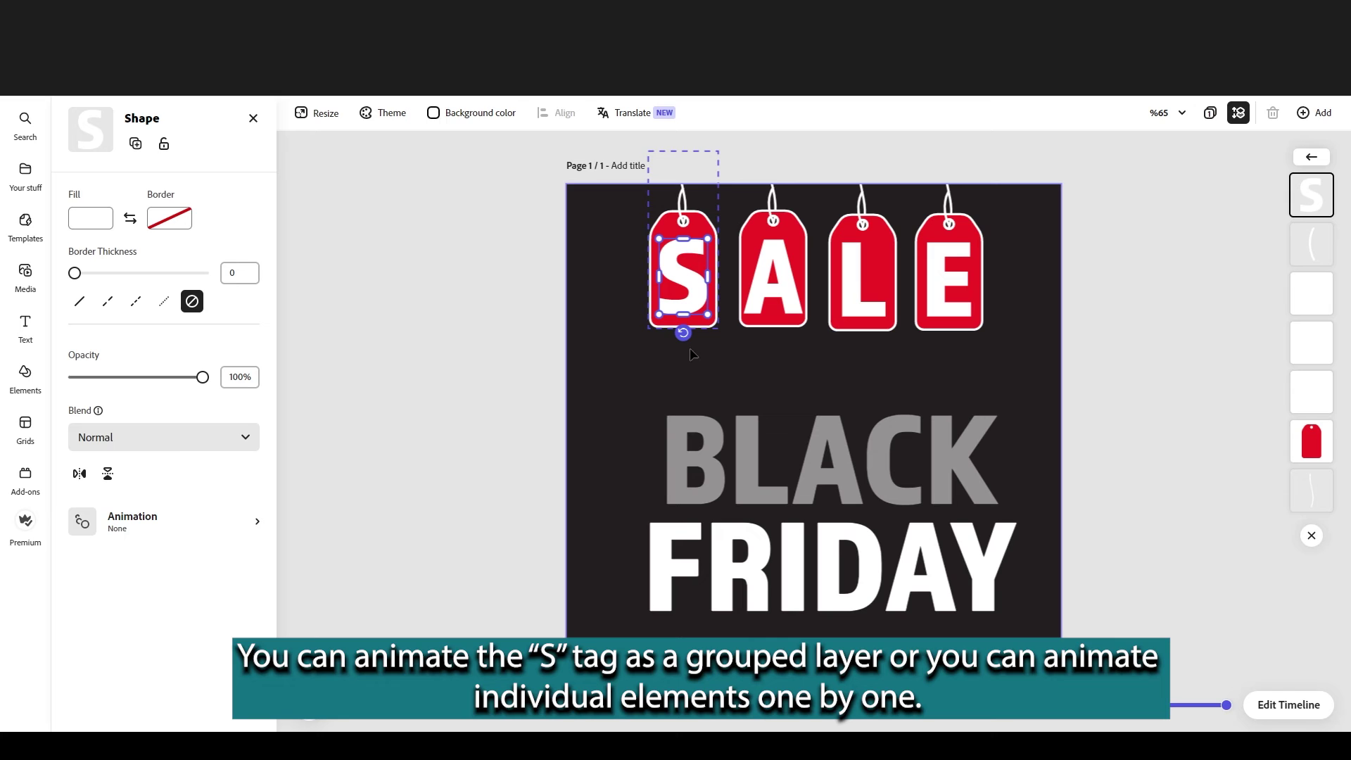
left_click(556, 347)
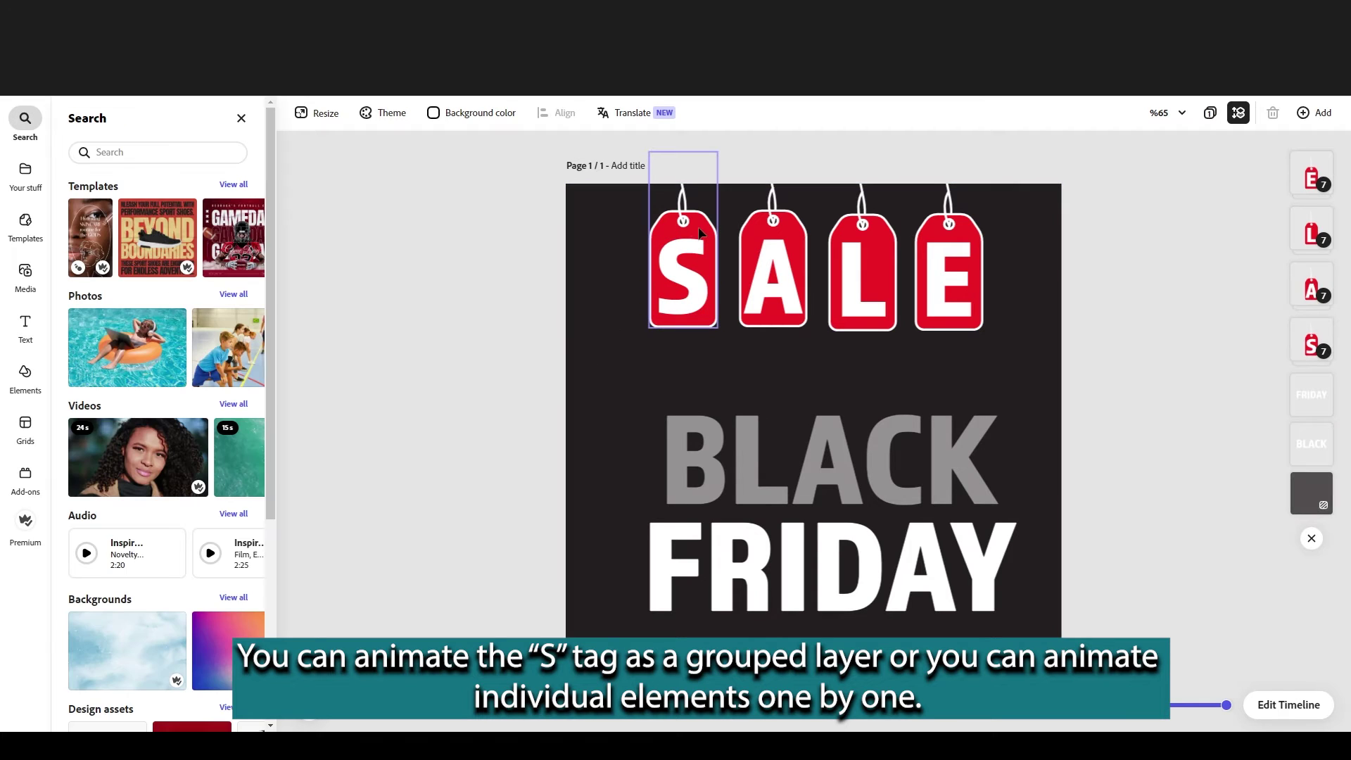
left_click(688, 226)
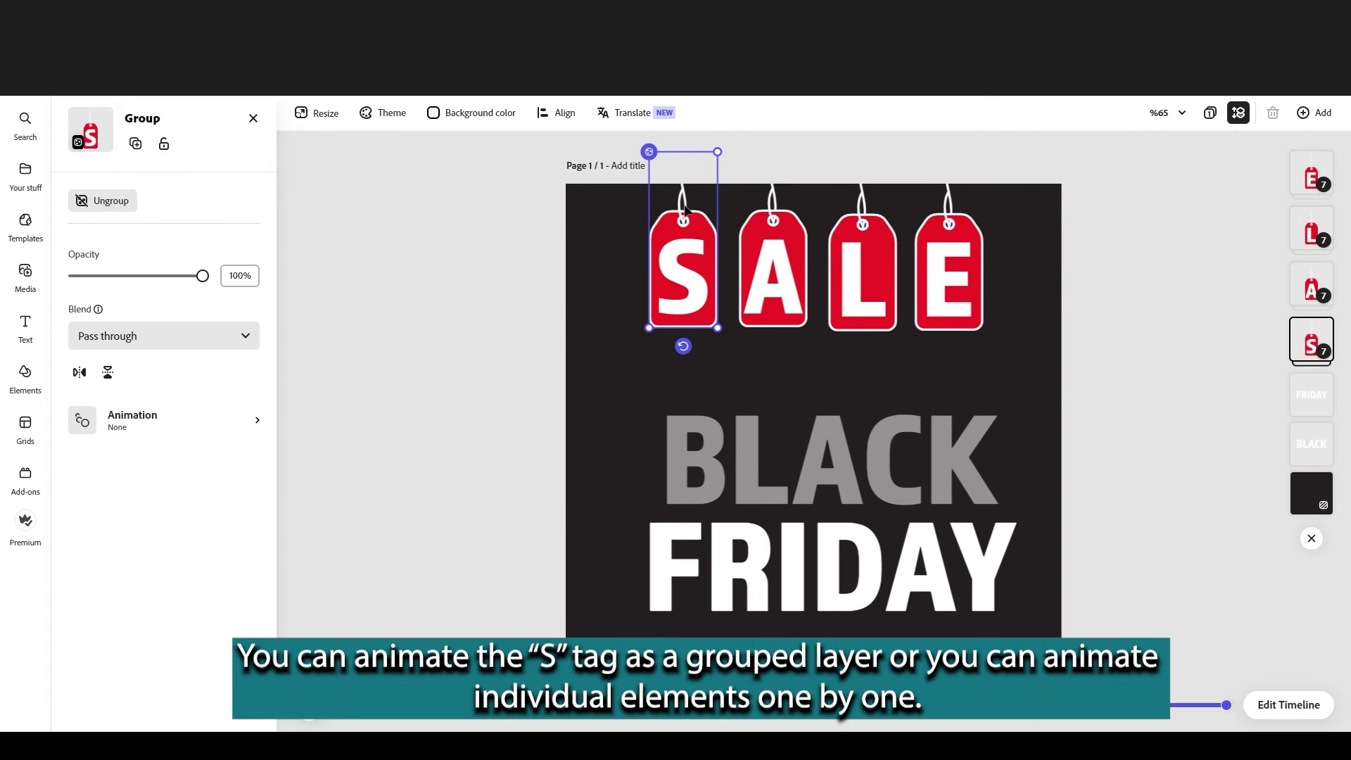
left_click(683, 205)
left_click(681, 204)
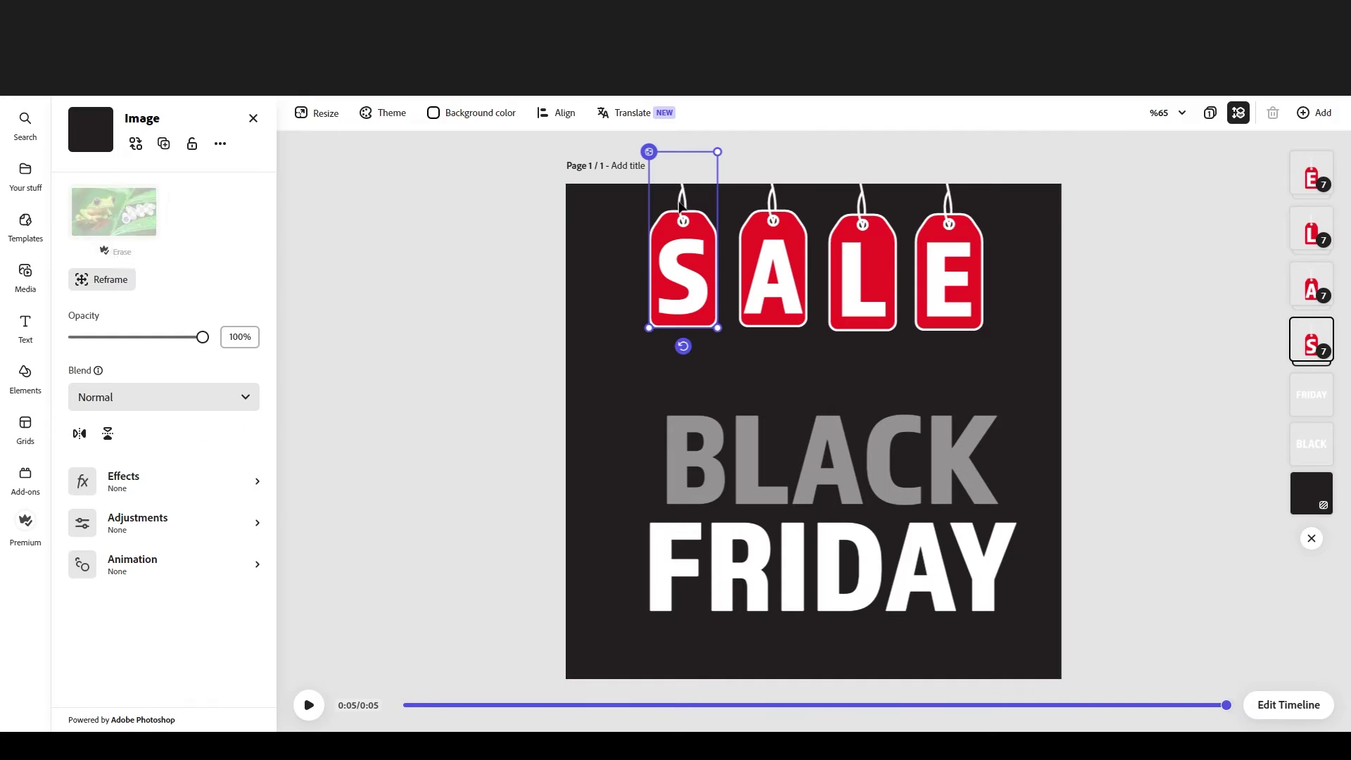
left_click(695, 280)
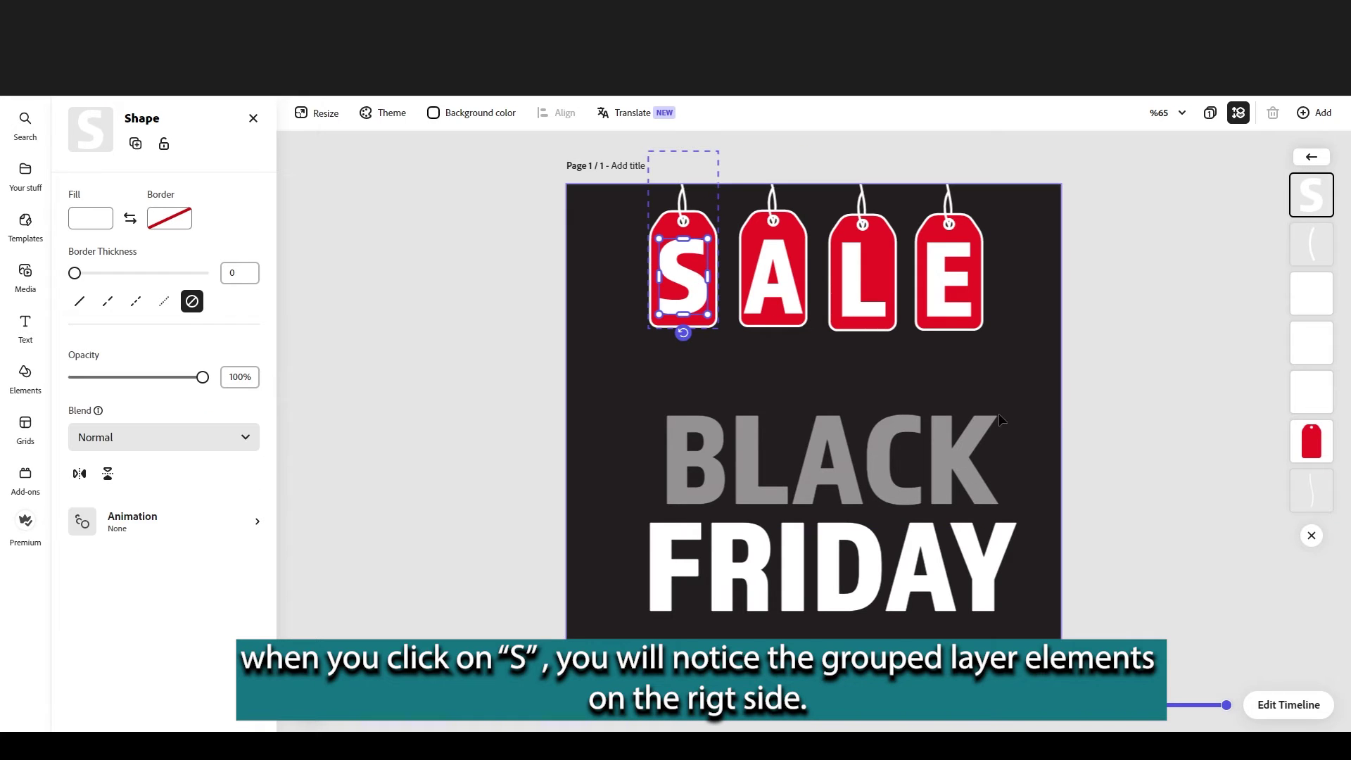
Reselect the whole S tag group and review its elements in the Layers panel.
left_click(1201, 401)
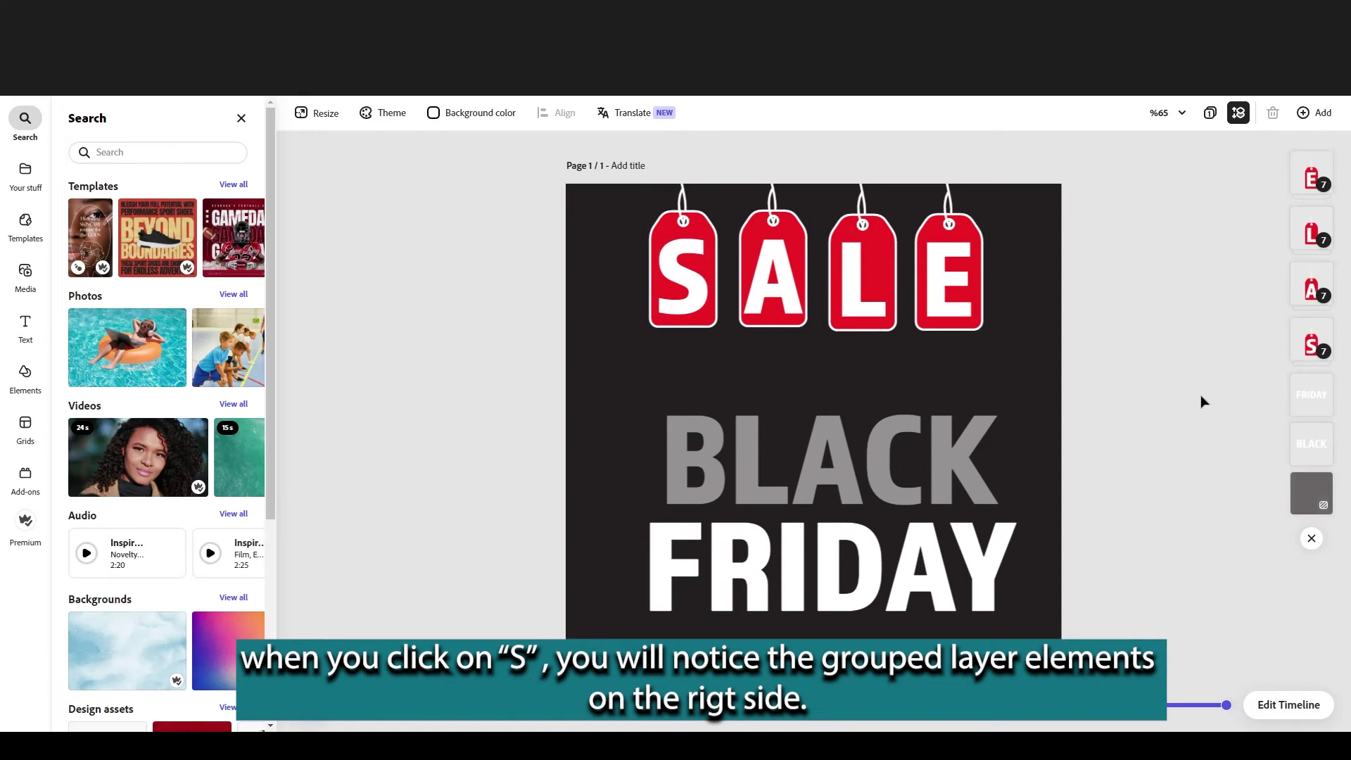
left_click(686, 299)
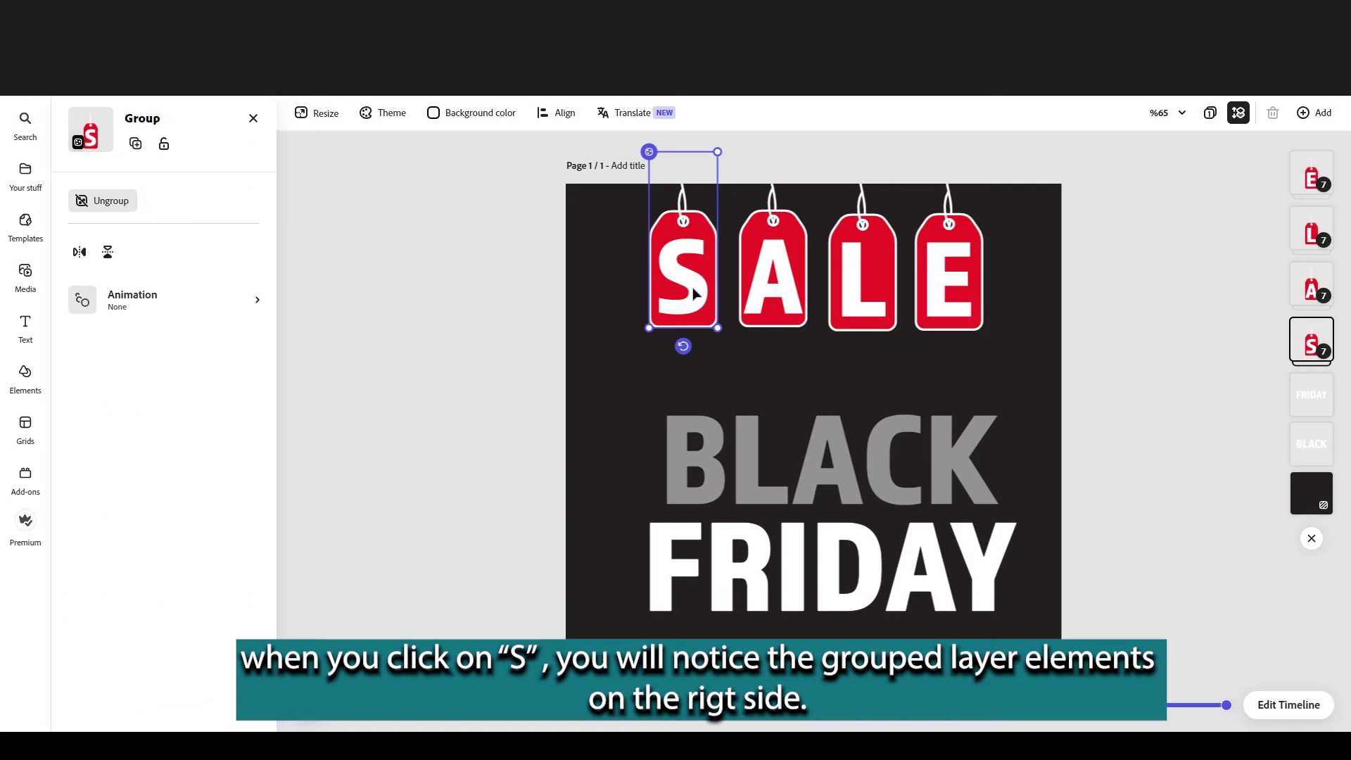
left_click(667, 235)
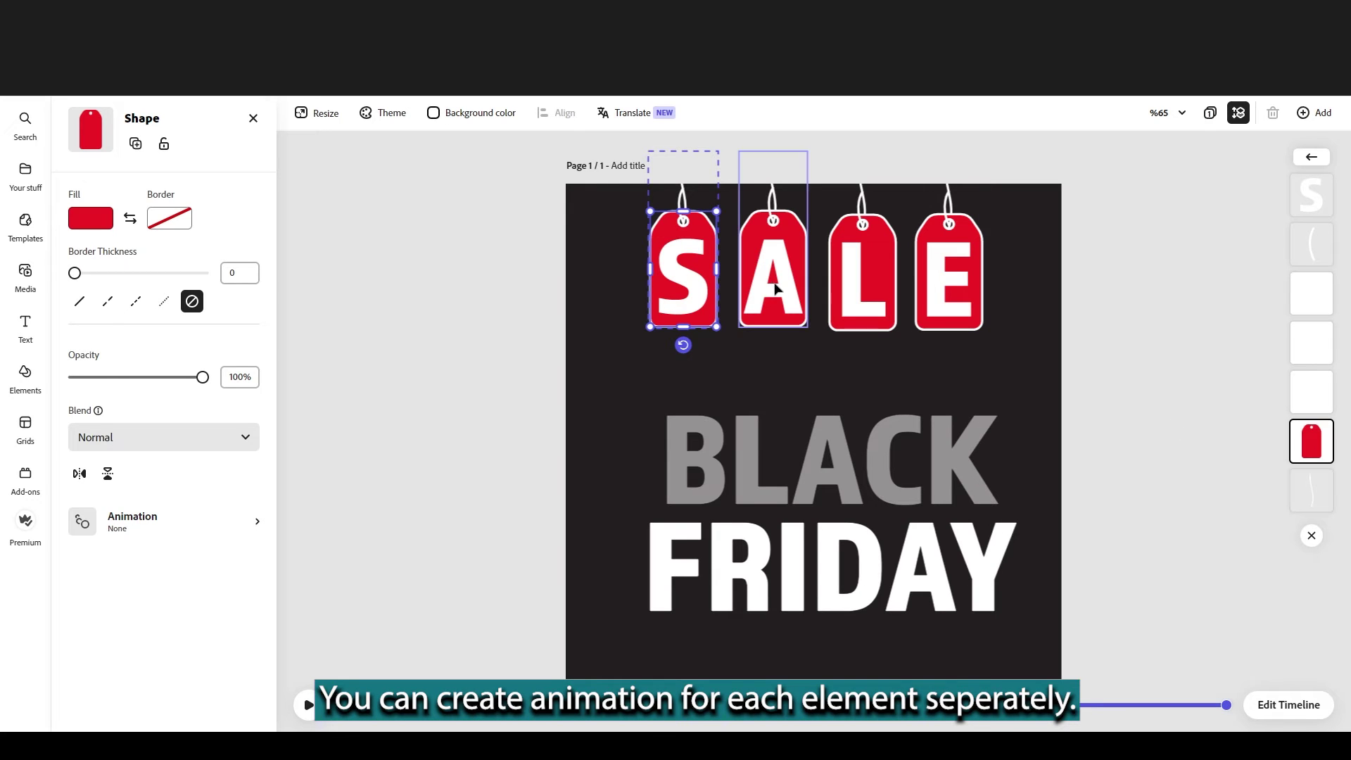
left_click(961, 361)
left_click(674, 262)
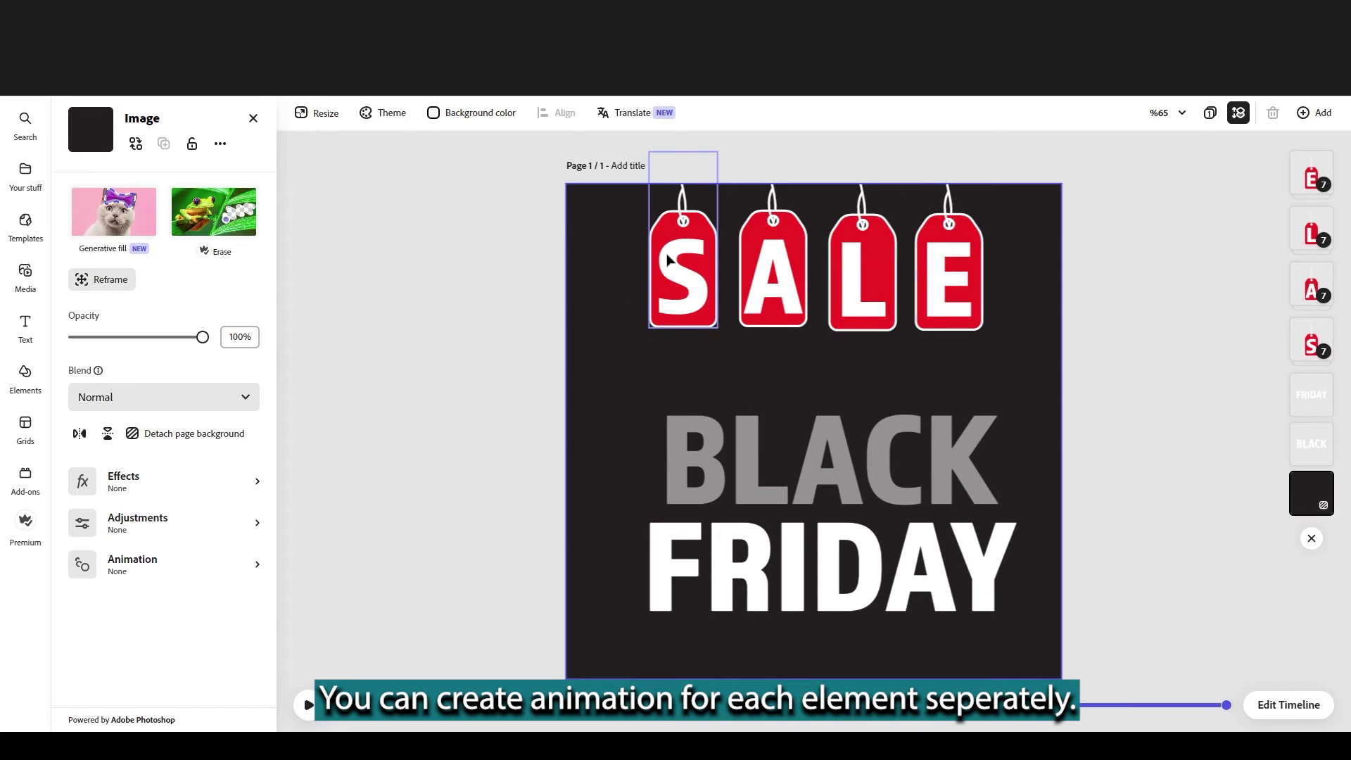
left_click(1306, 335)
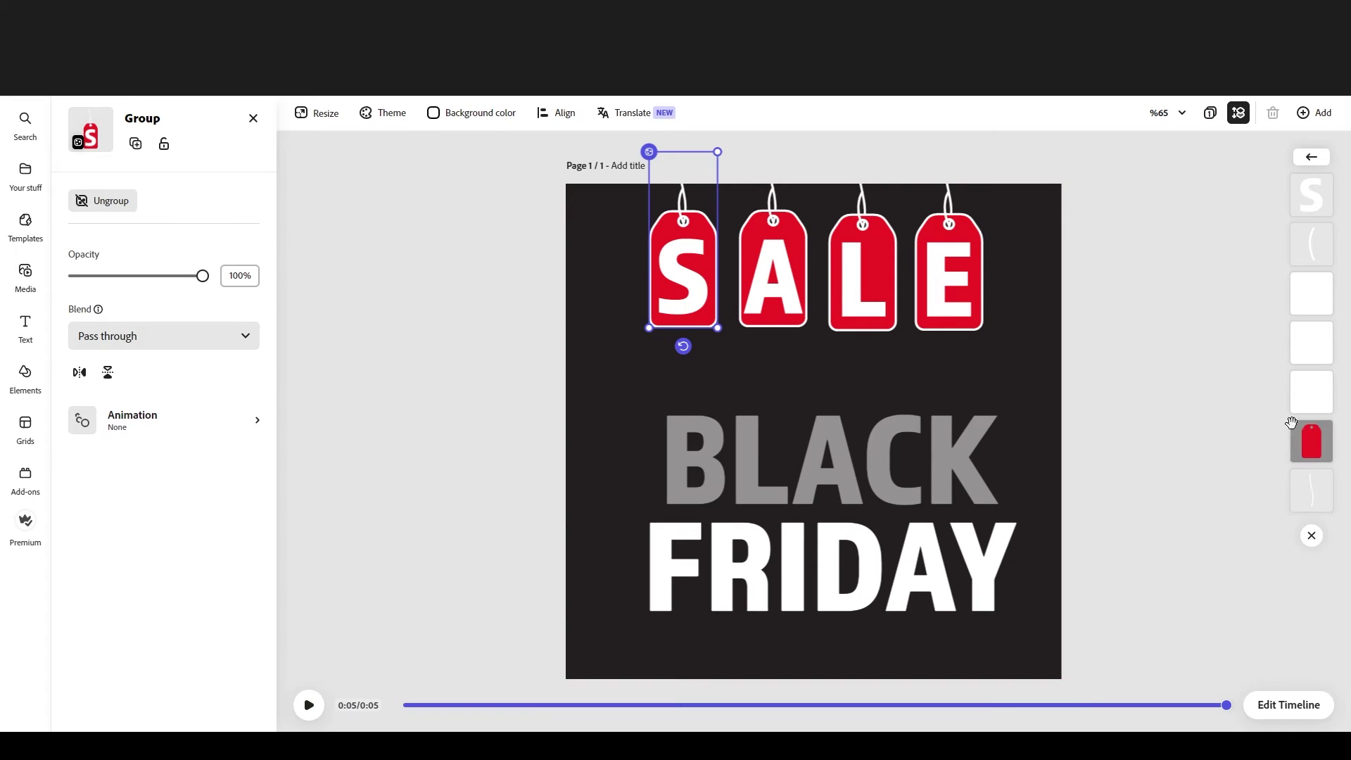
left_click(1310, 158)
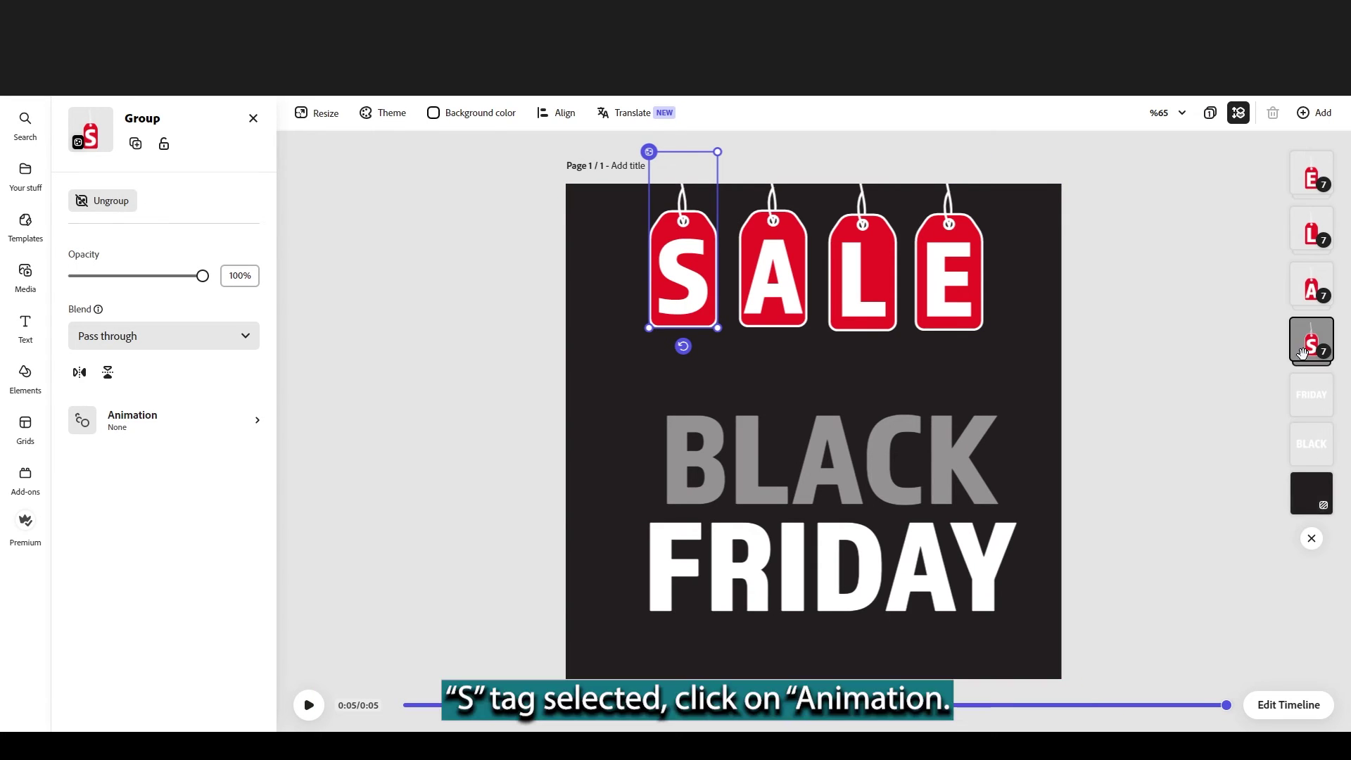
Apply the Yoyo looping animation to the S tag.
left_click(124, 424)
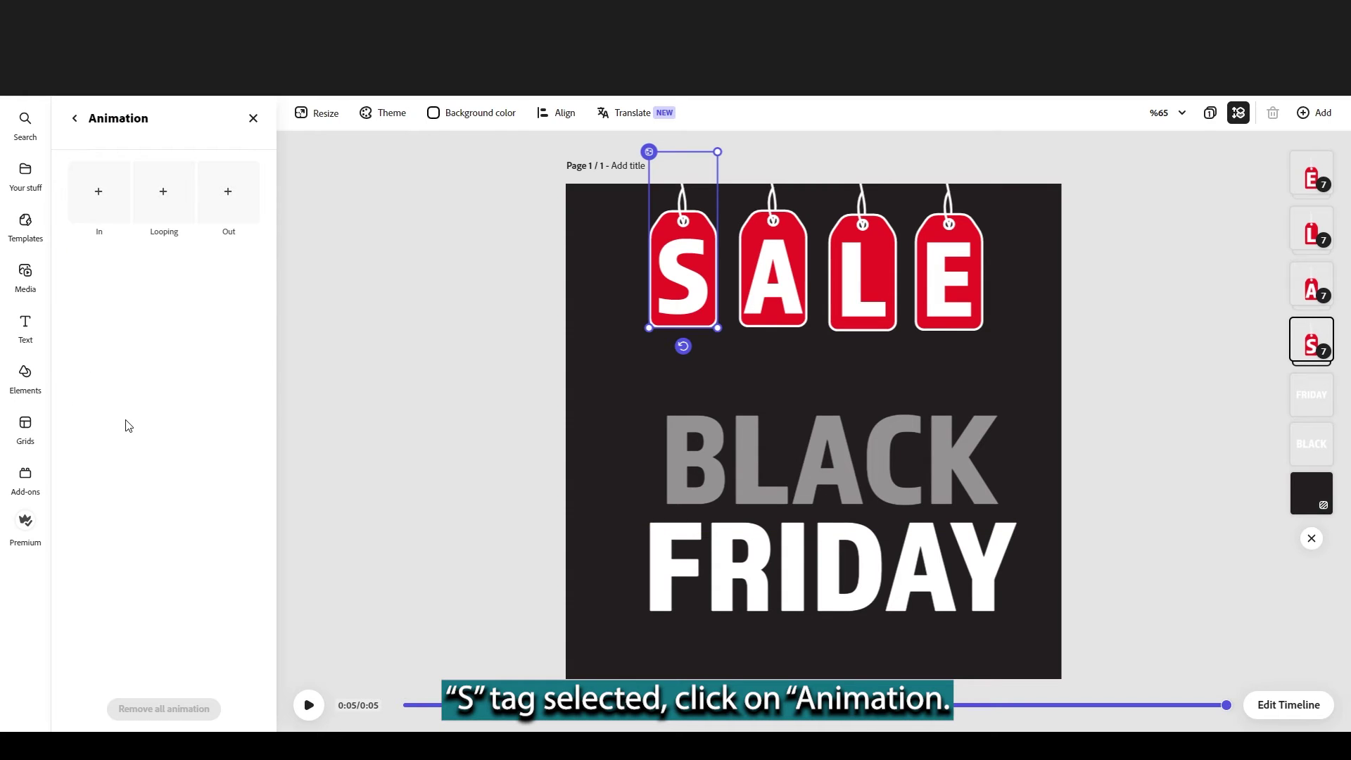
left_click(159, 204)
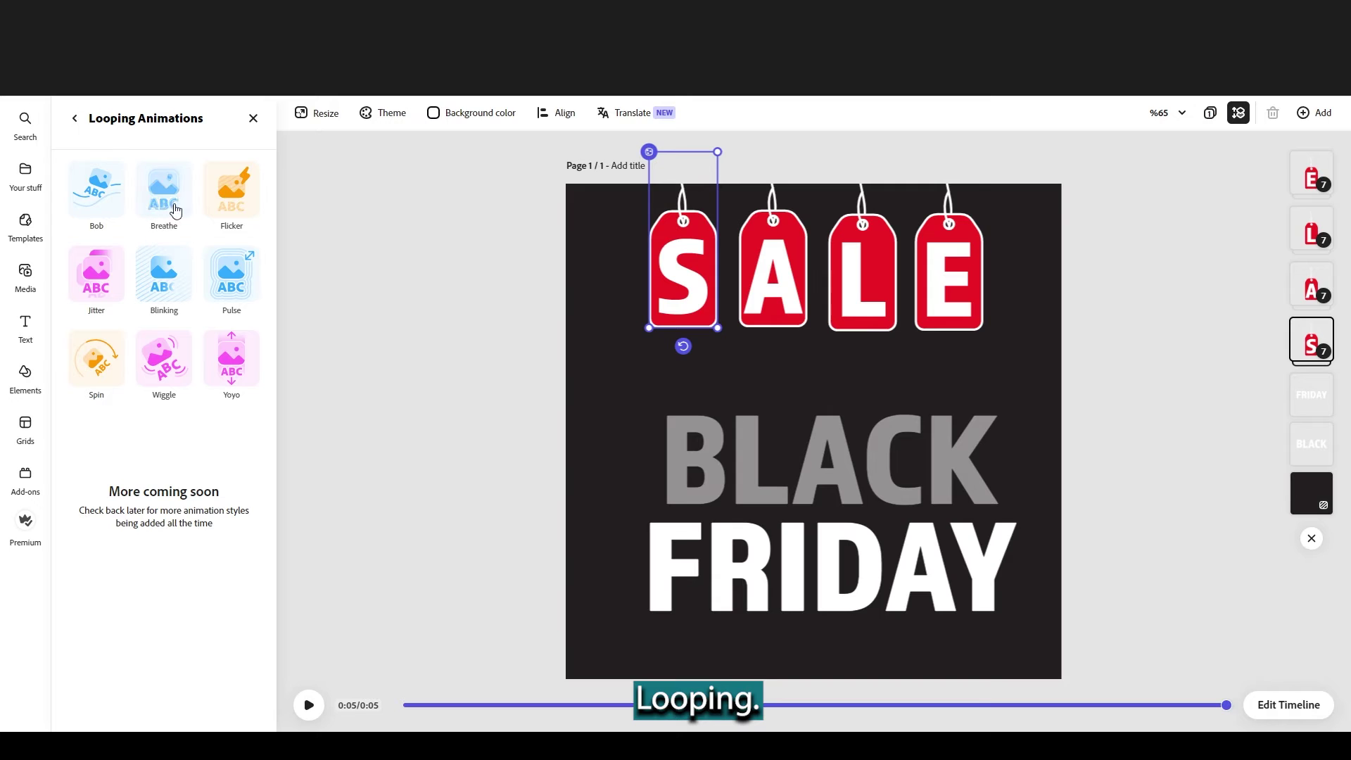
left_click(231, 358)
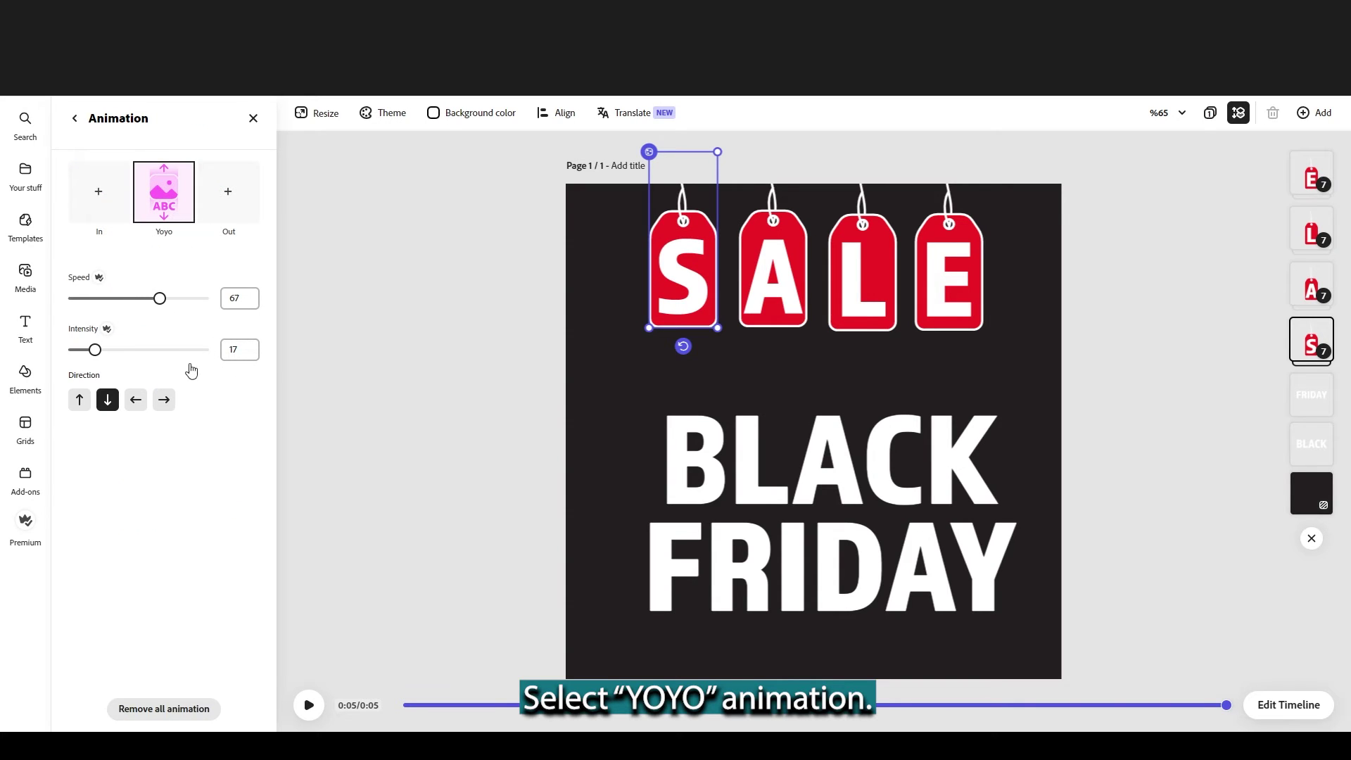
Set the S tag's Yoyo speed to 50 and intensity to 10.
left_click(151, 302)
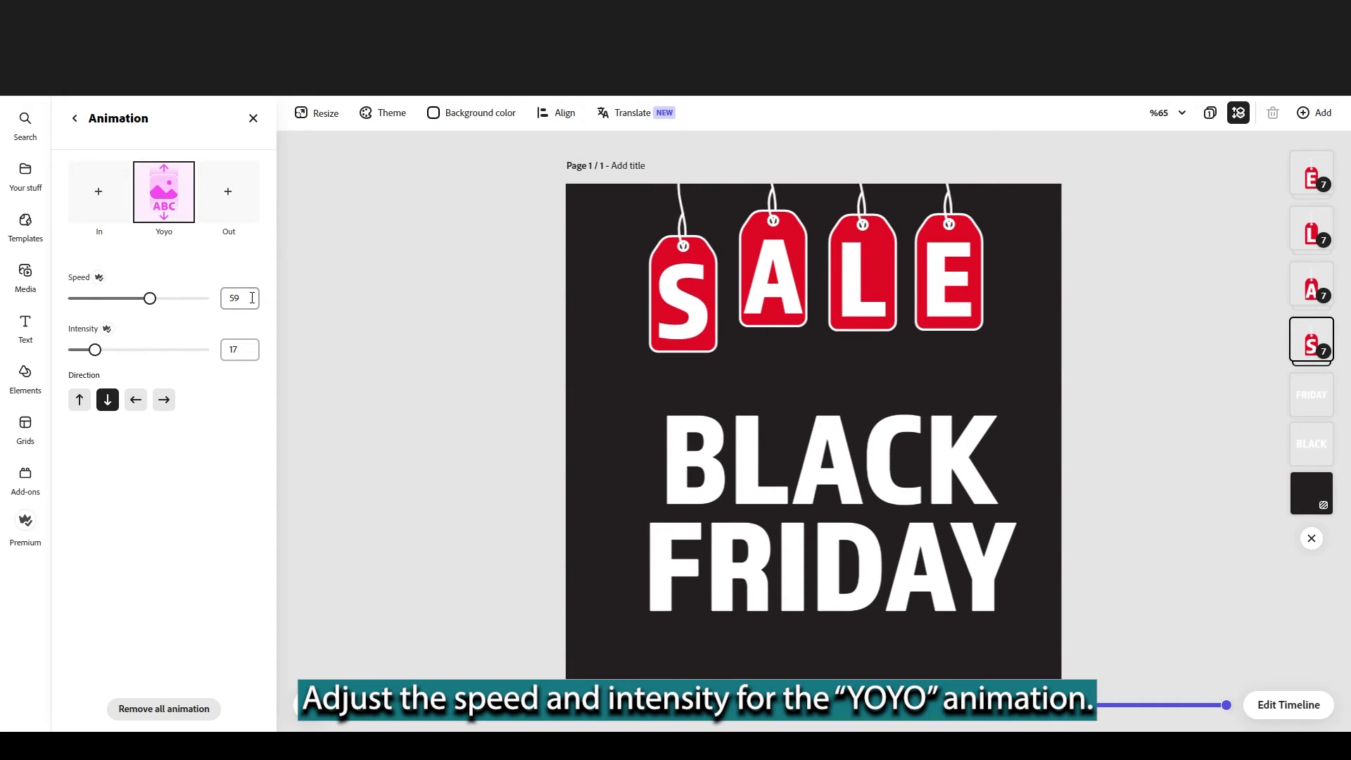
double_click(226, 291)
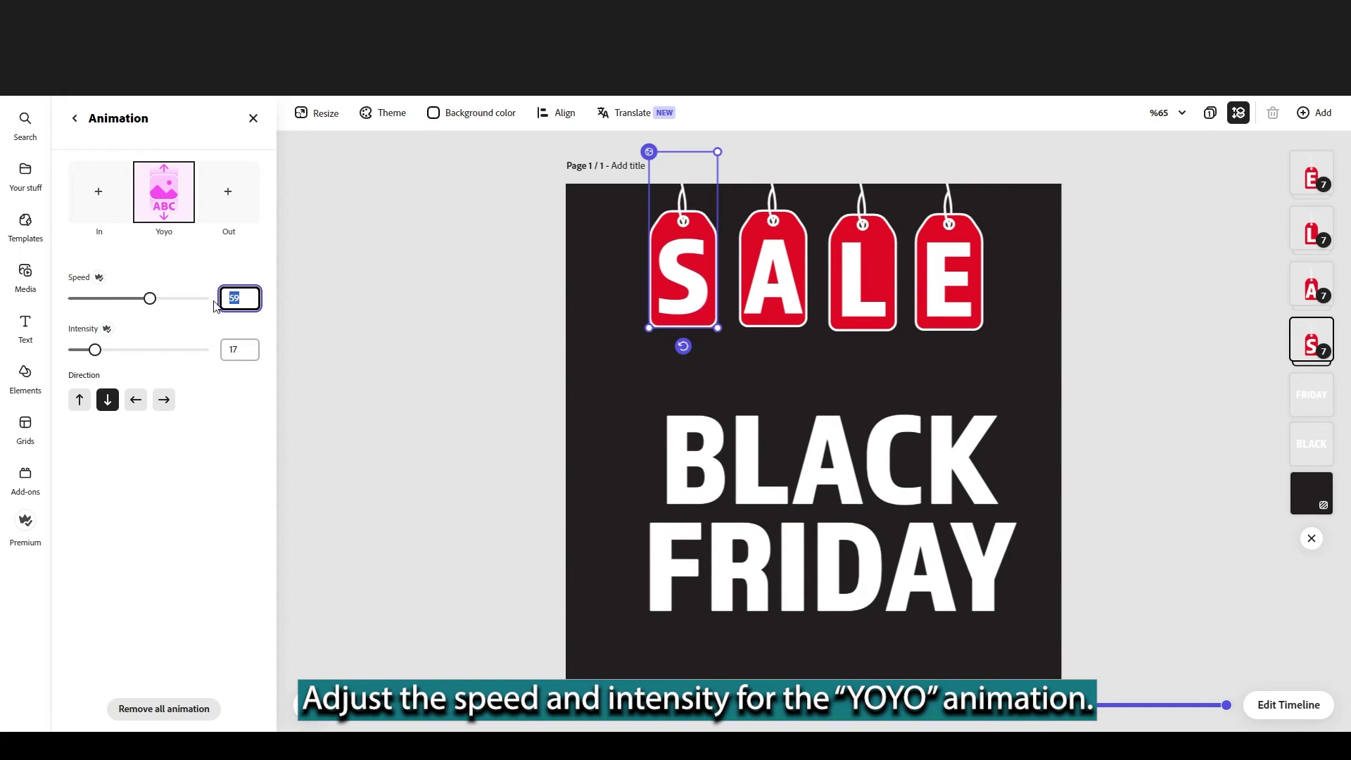
type("50")
key("Tab")
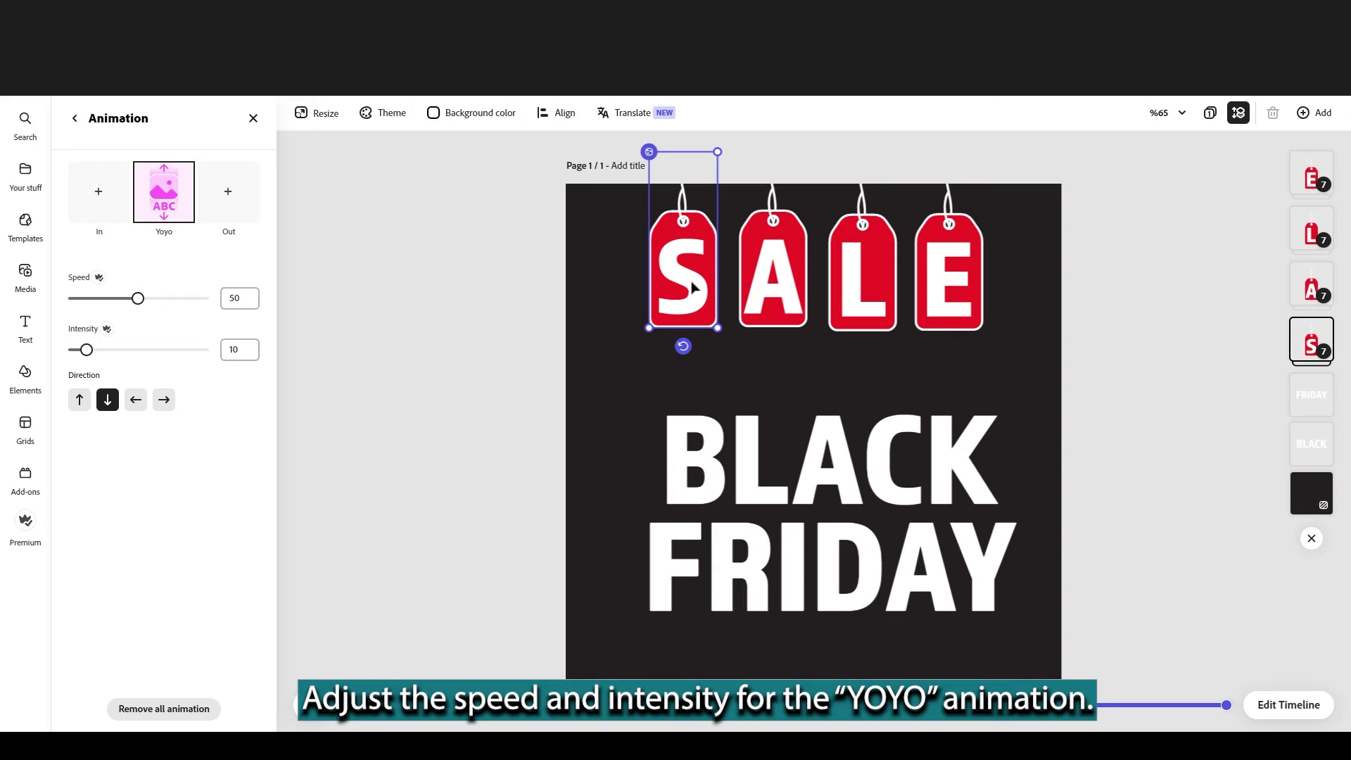
left_click_drag(88, 354, 92, 352)
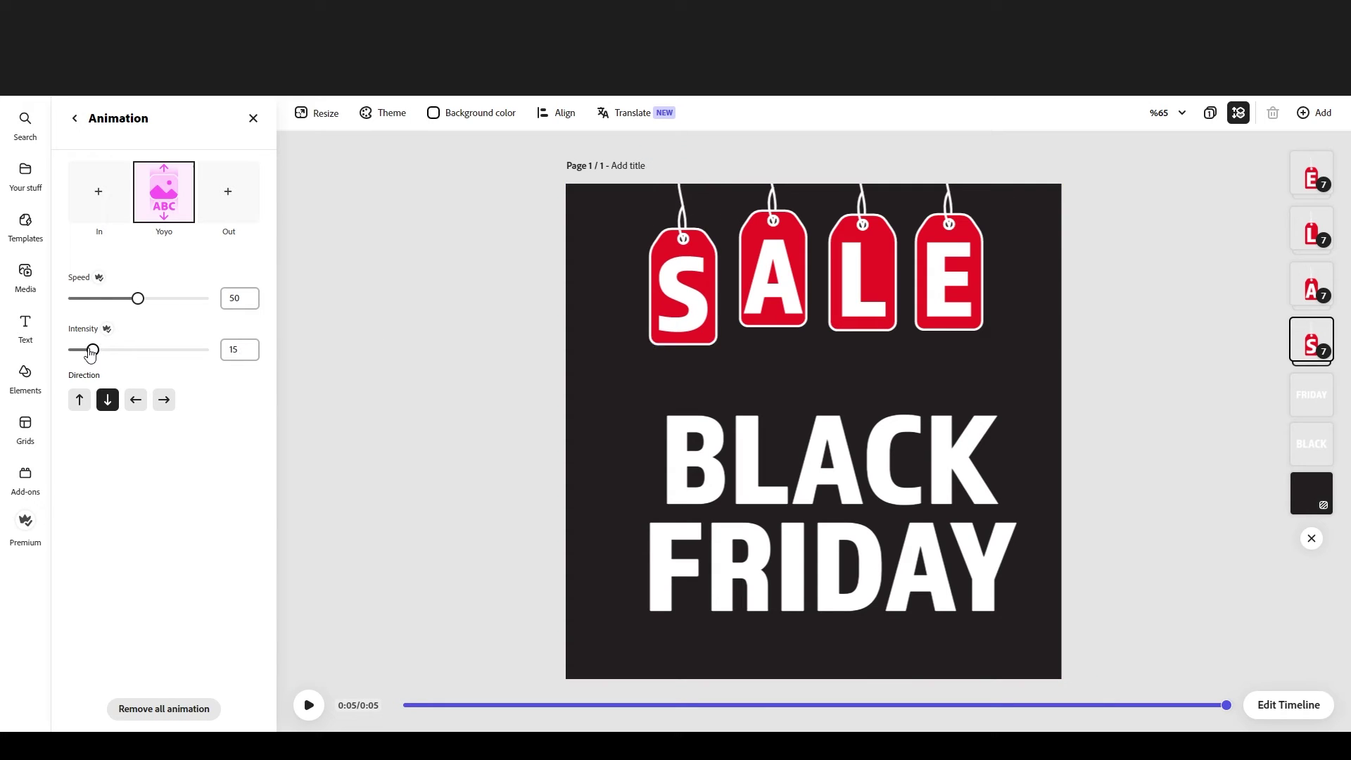
left_click(227, 348)
type("10")
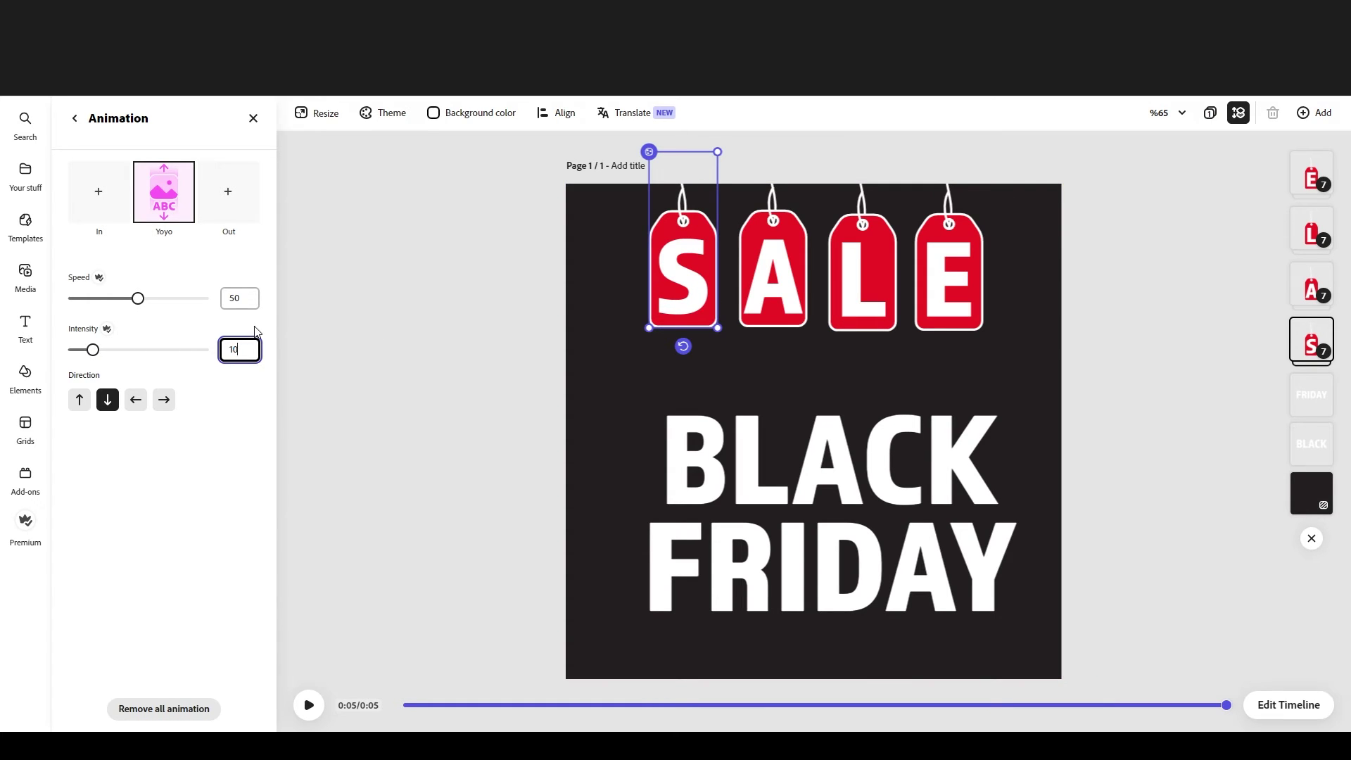
key("shift+Tab")
key("shift+Tab")
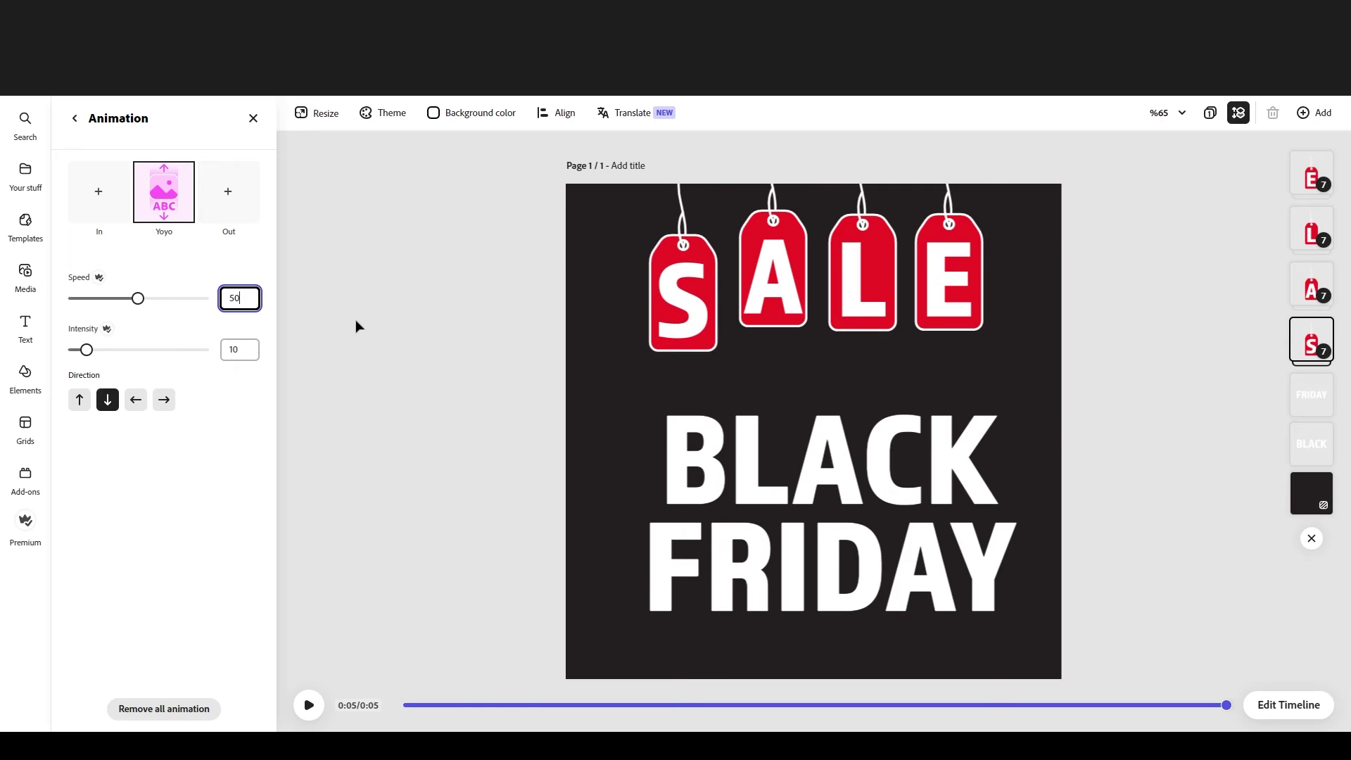
left_click(795, 306)
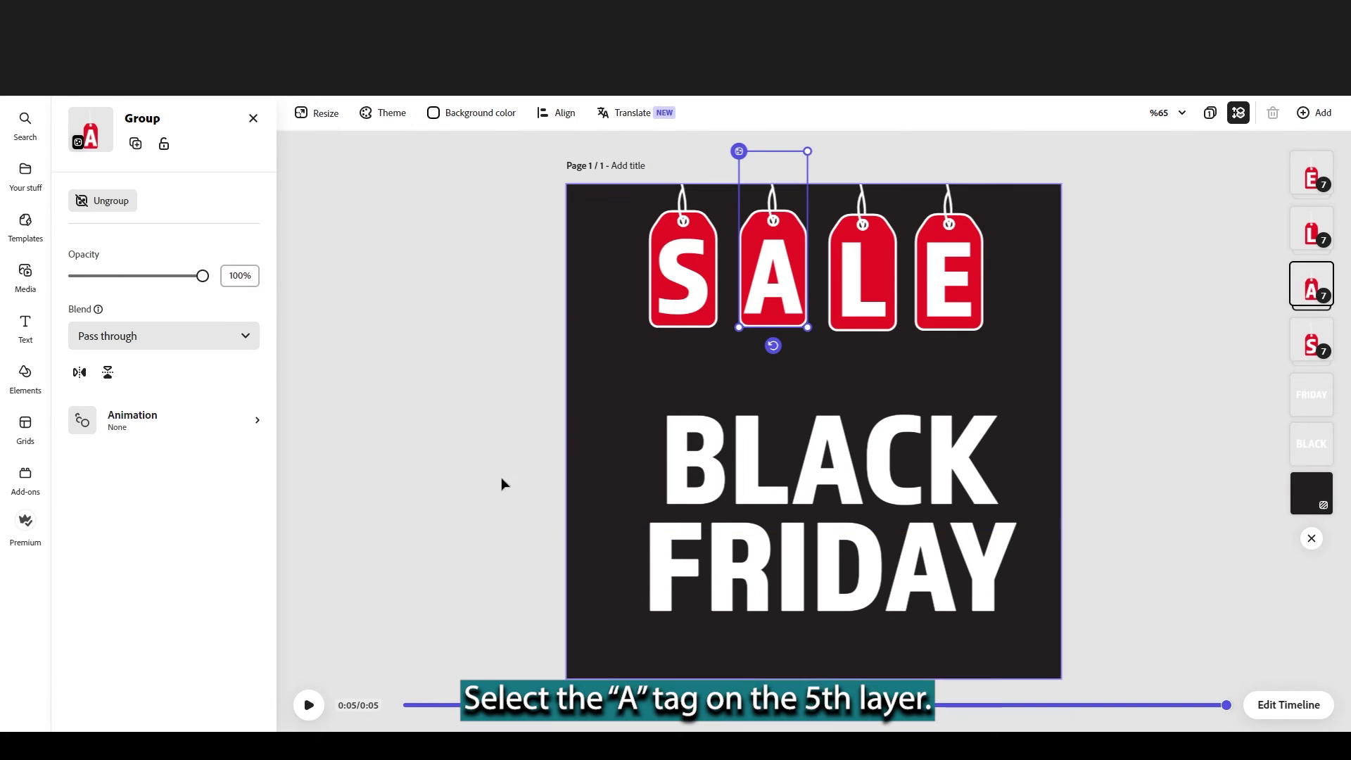
Give the A tag a Yoyo loop with speed 40 and intensity 10.
left_click(121, 421)
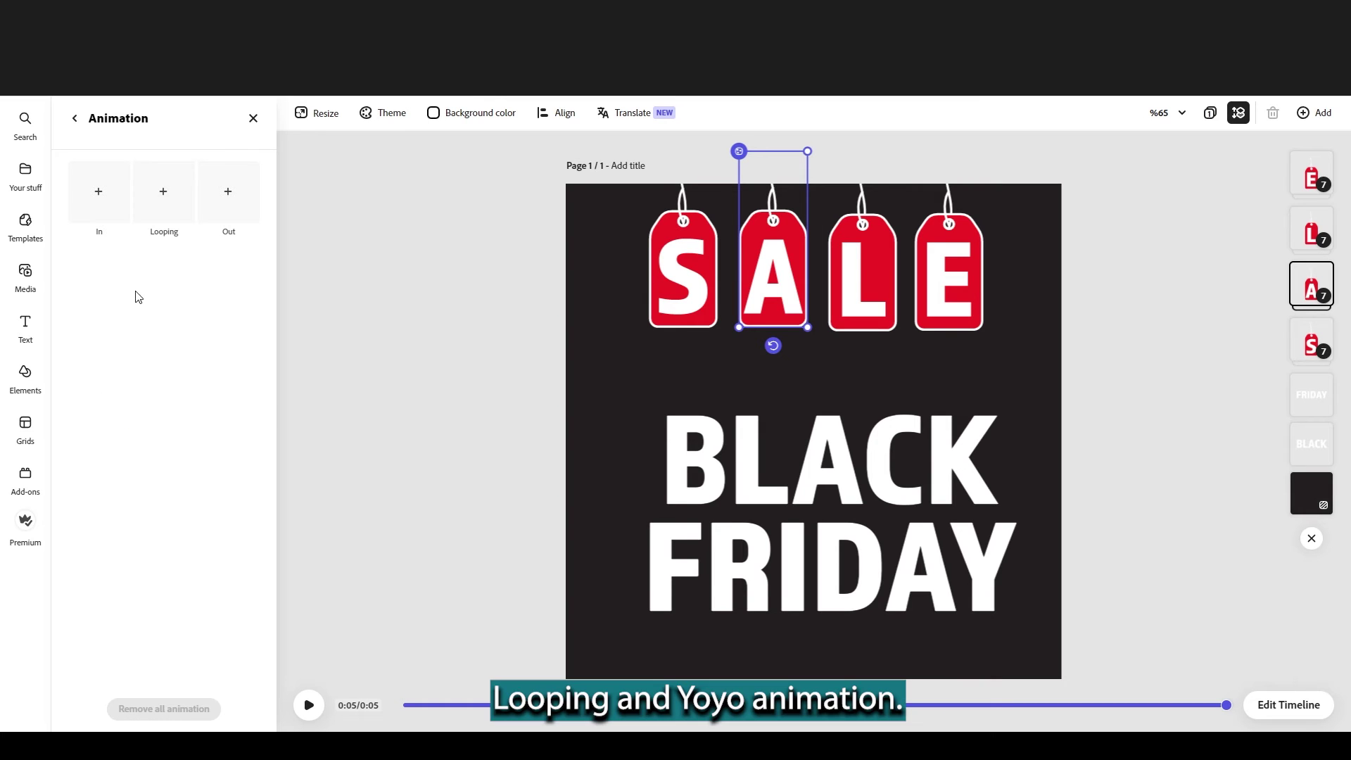
left_click(158, 200)
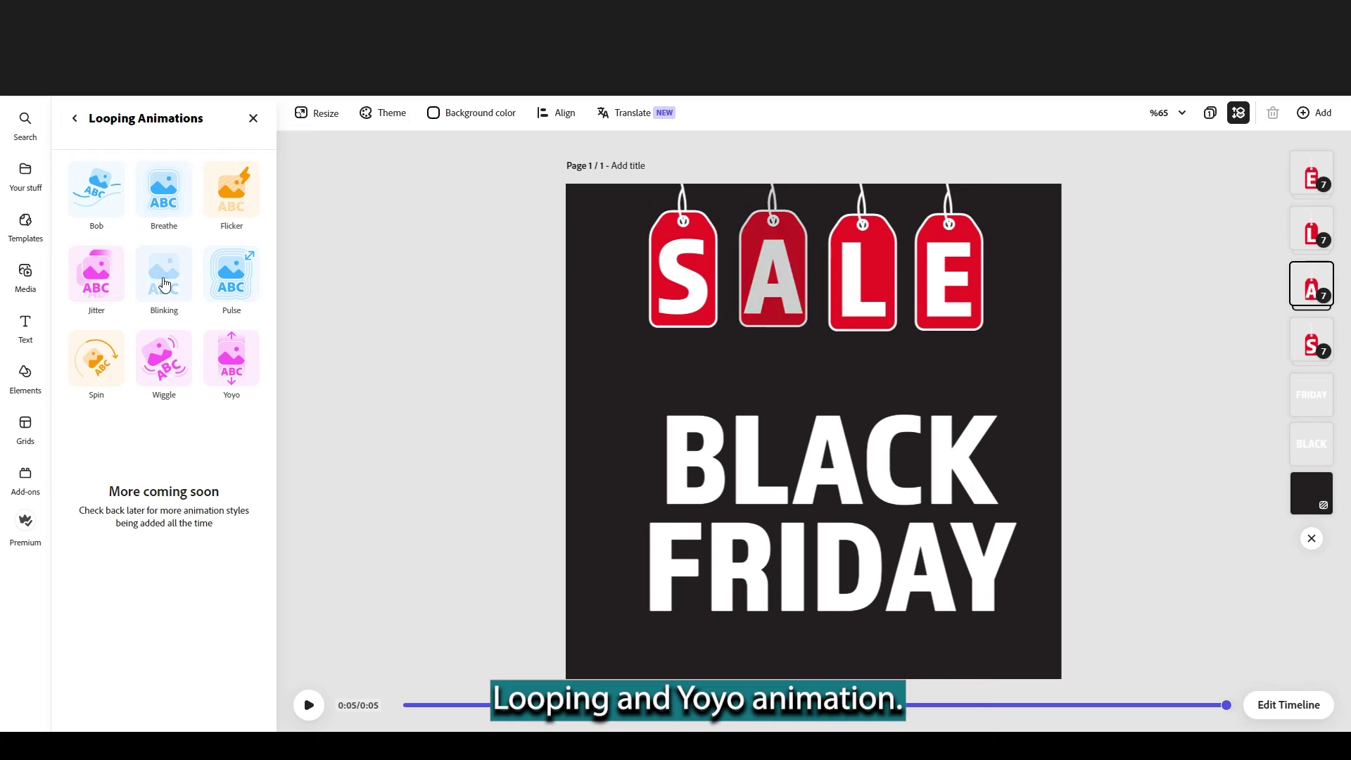
left_click(240, 378)
type("40")
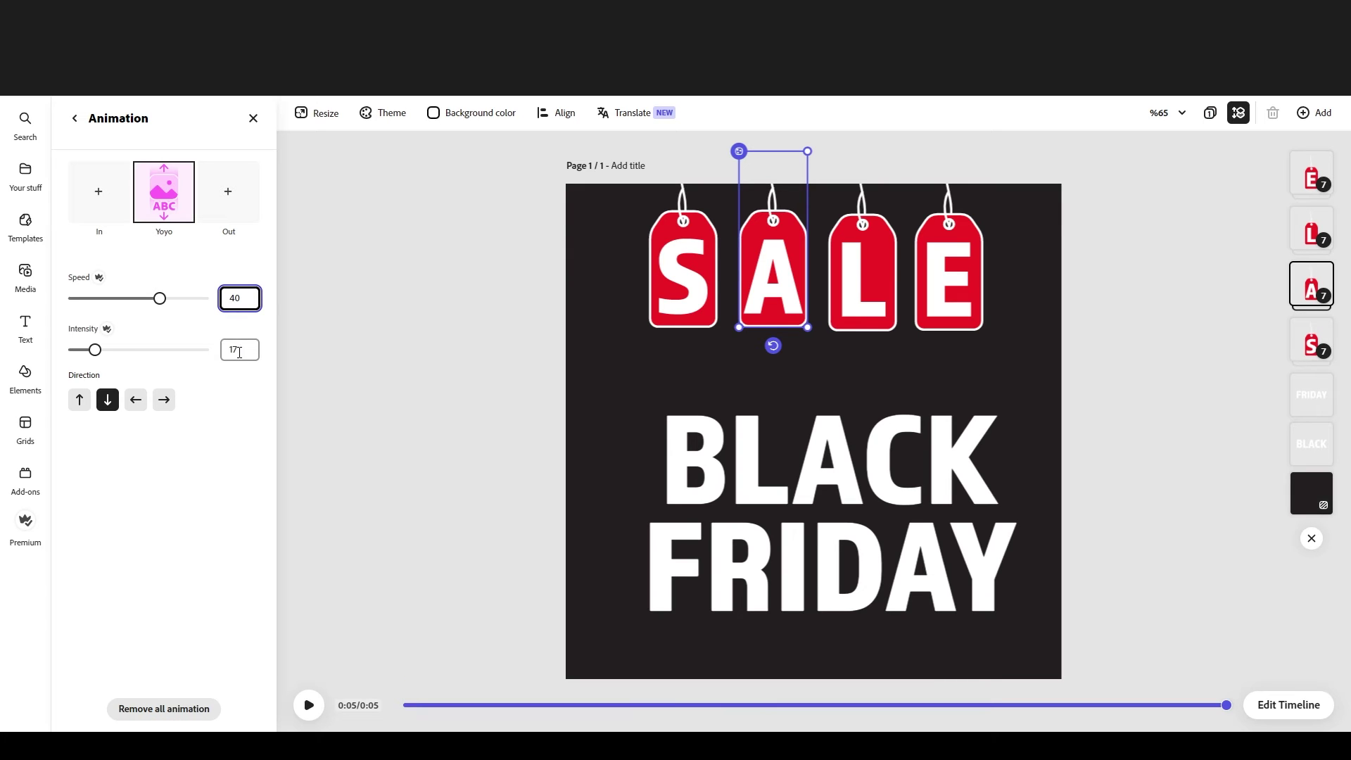
left_click(230, 349)
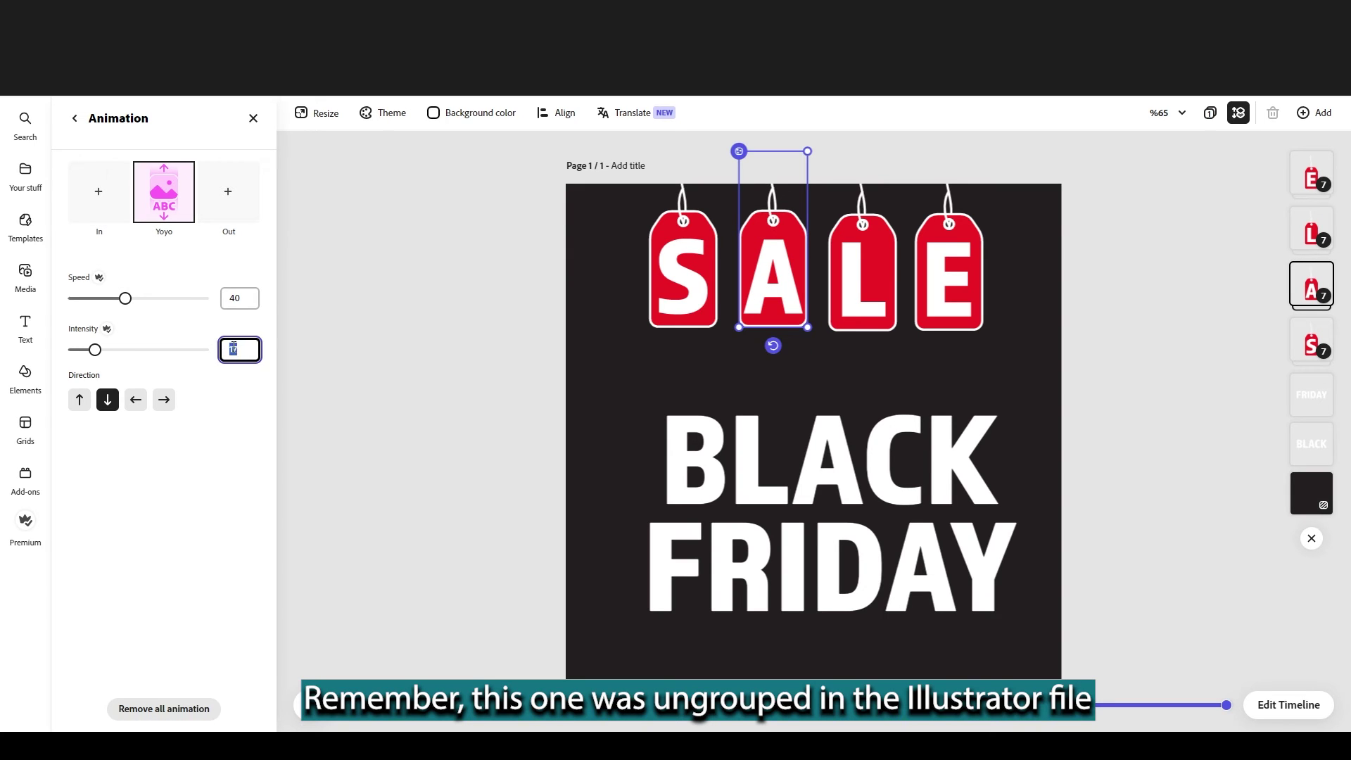
type("10")
left_click(256, 304)
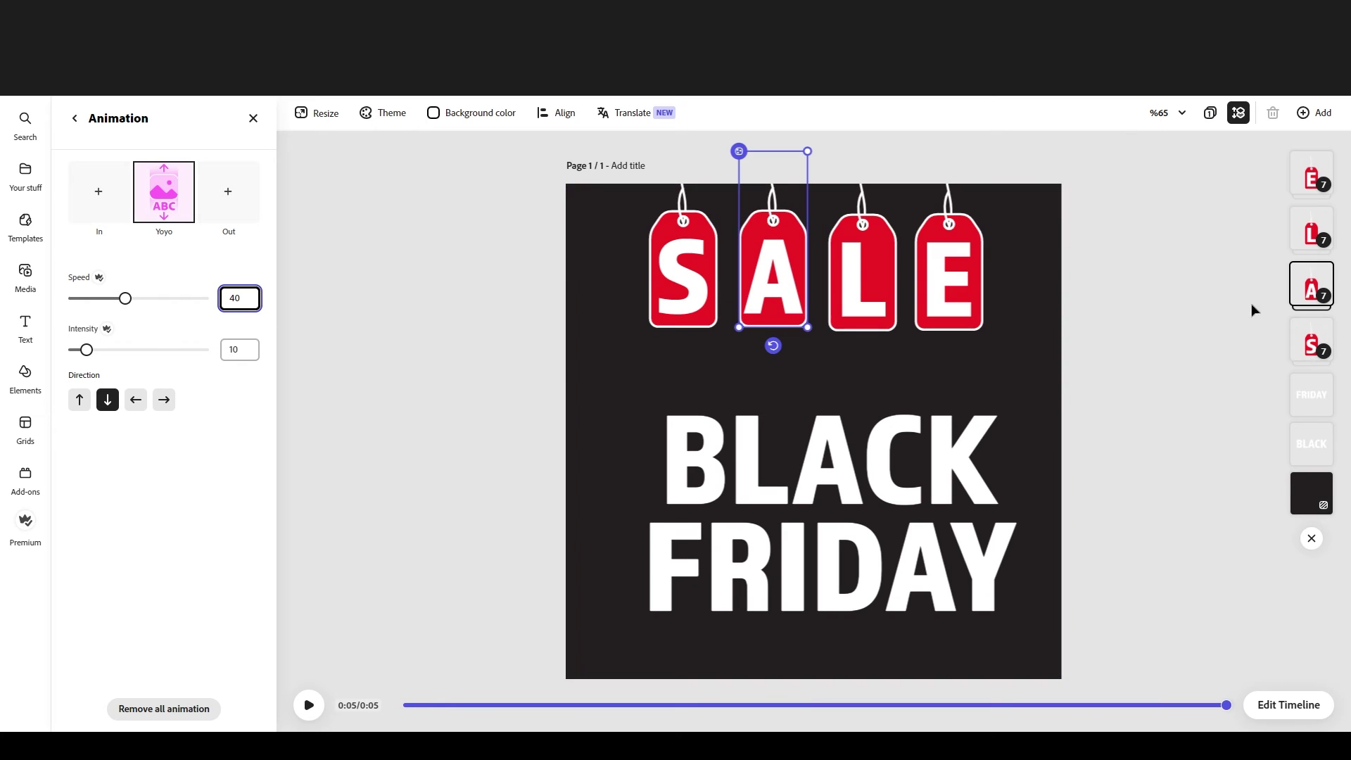
left_click(1311, 243)
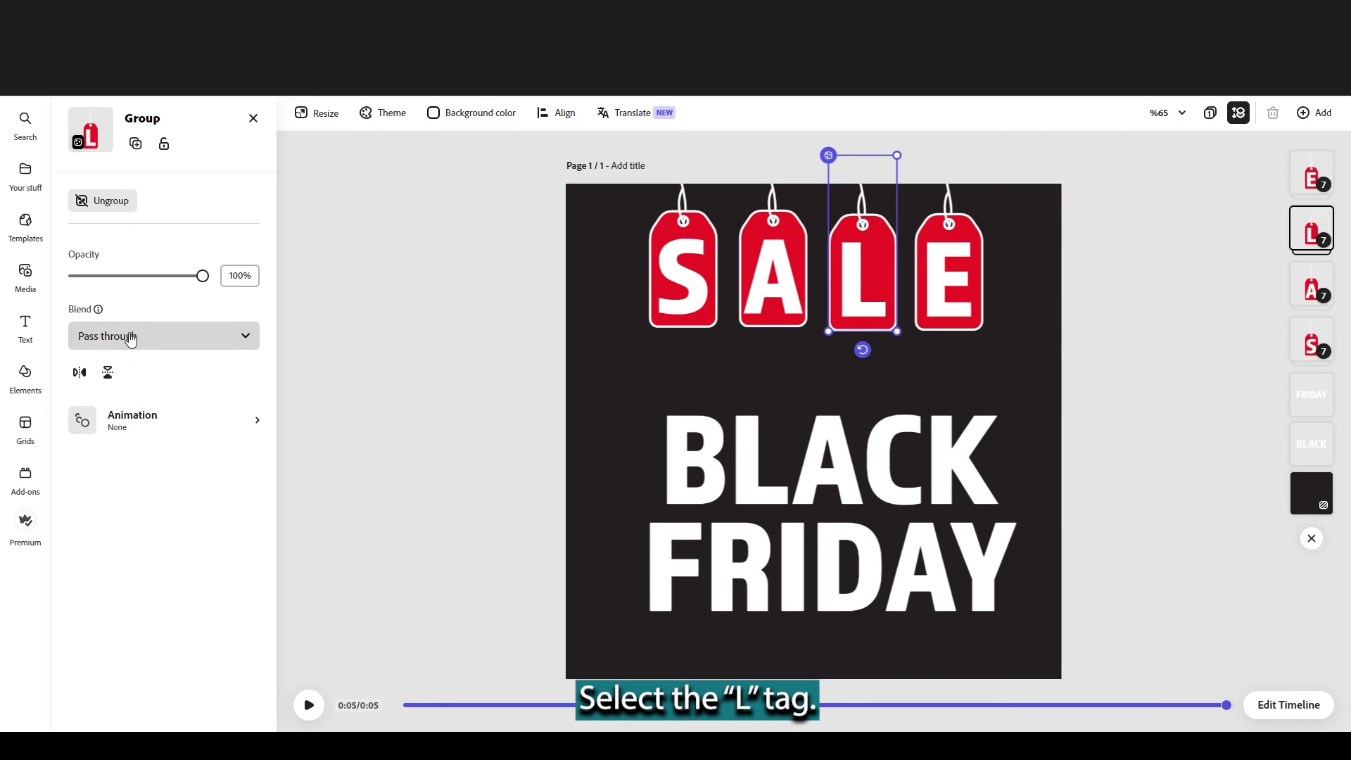
Give the L tag a Yoyo loop with speed 45 and intensity 9.
left_click(144, 431)
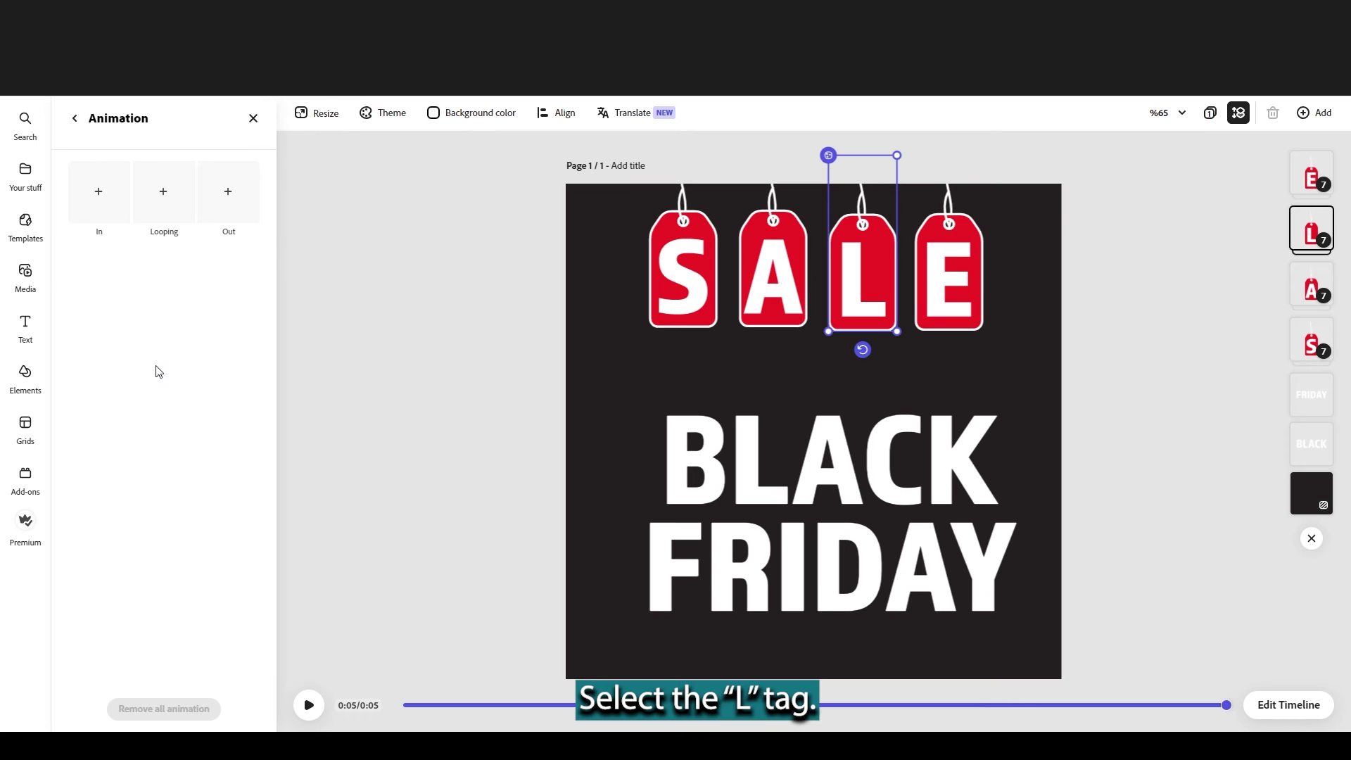
left_click(163, 197)
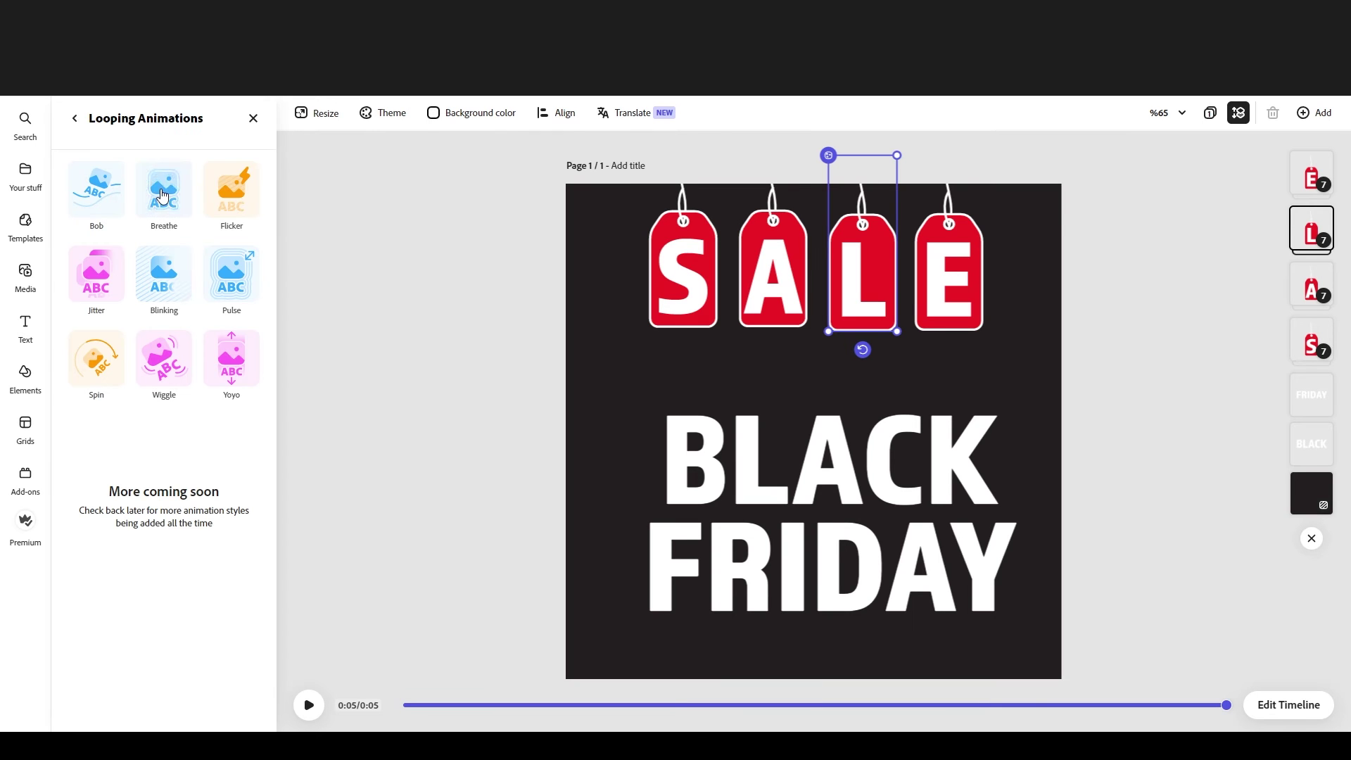
left_click(224, 358)
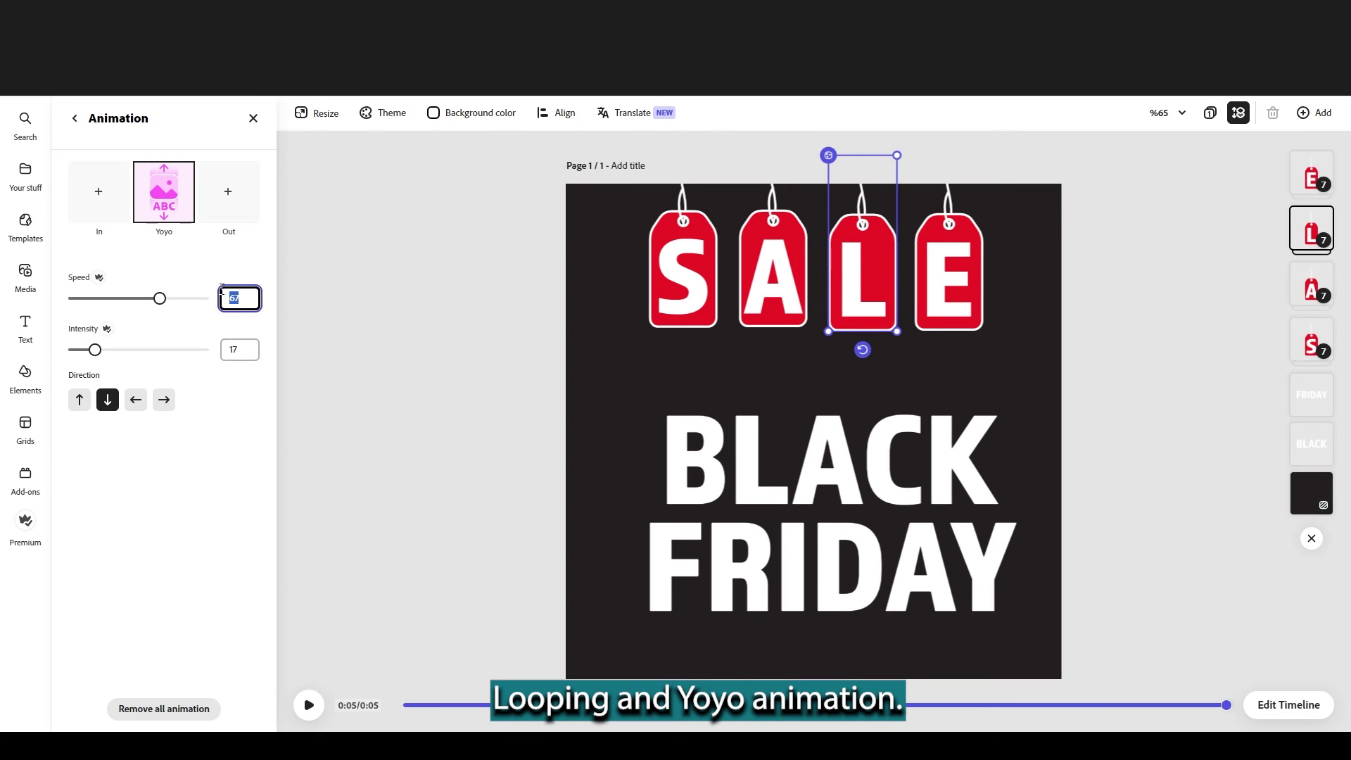
left_click(232, 348)
type("45")
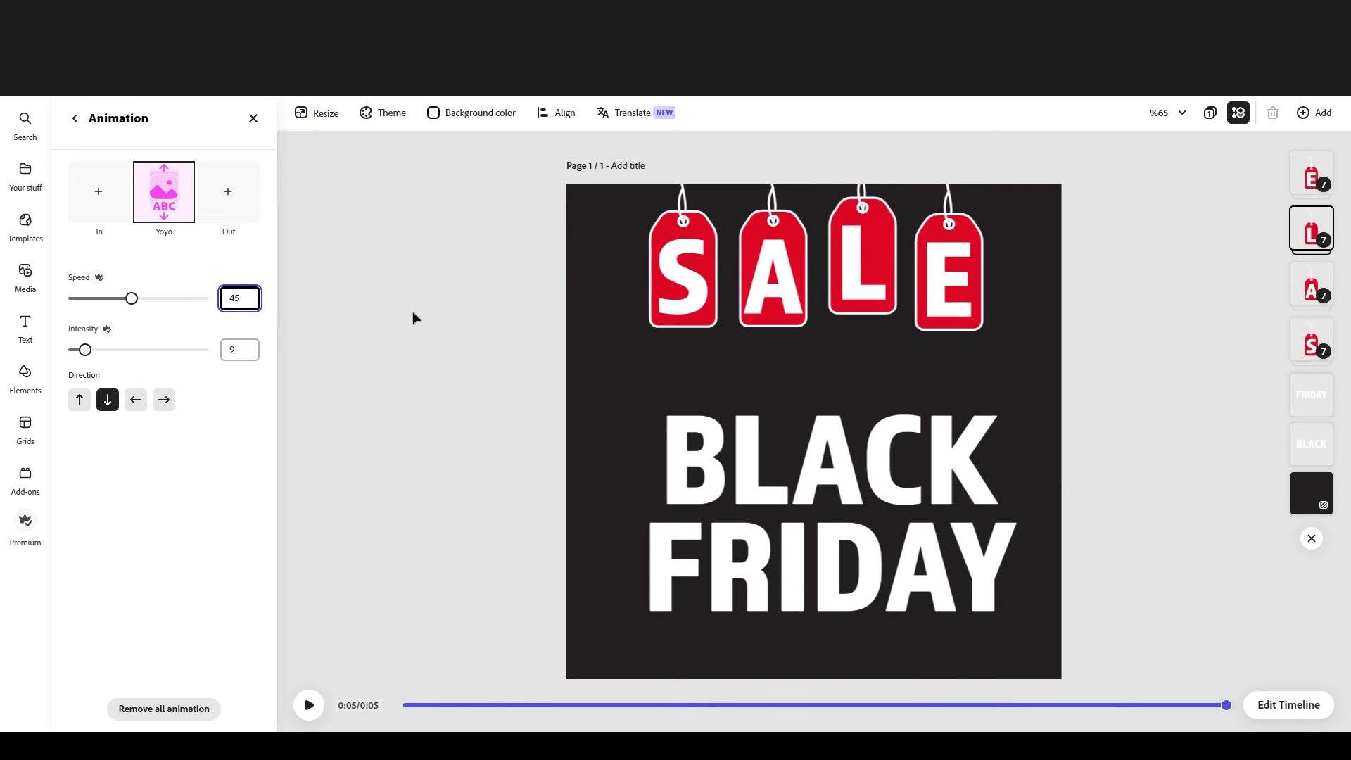
left_click(1301, 173)
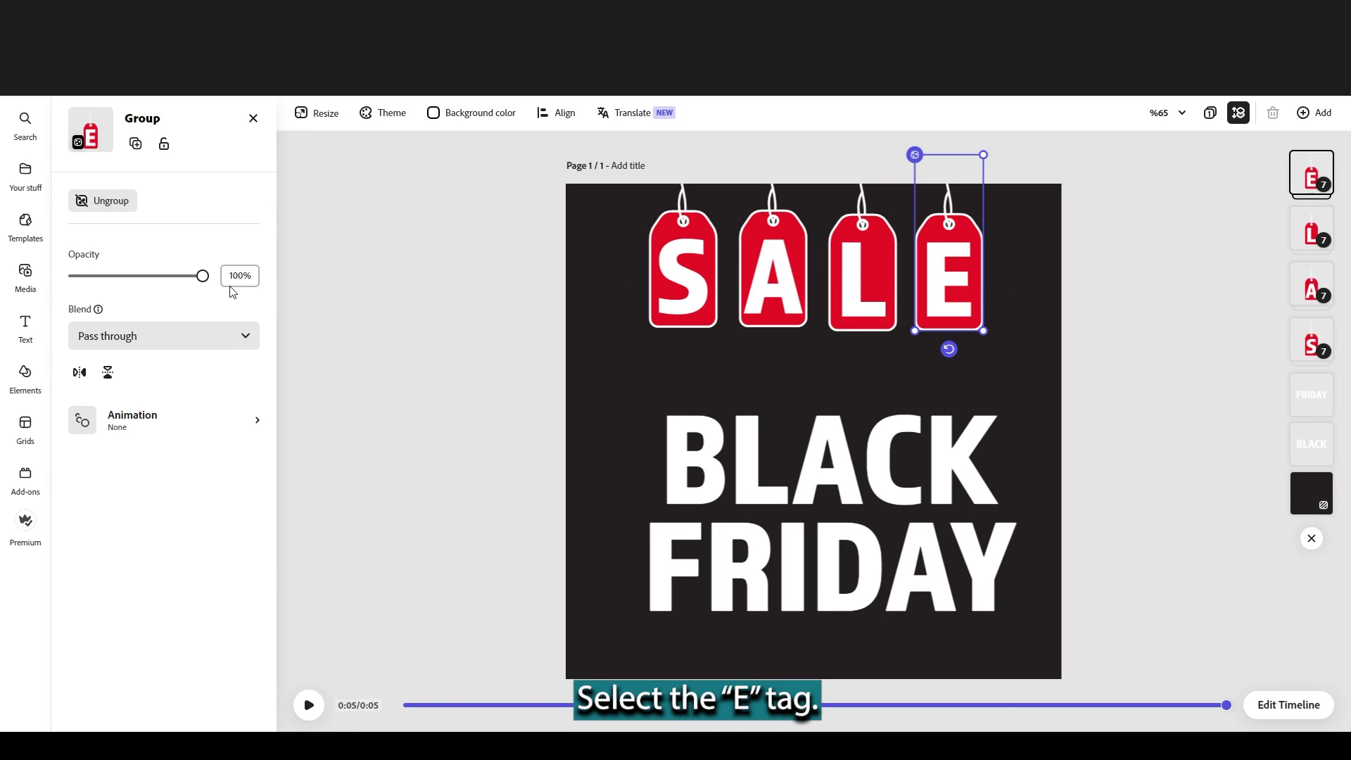
Give the E tag a Yoyo loop at speed 65, intensity 8, and preview the animation.
left_click(129, 422)
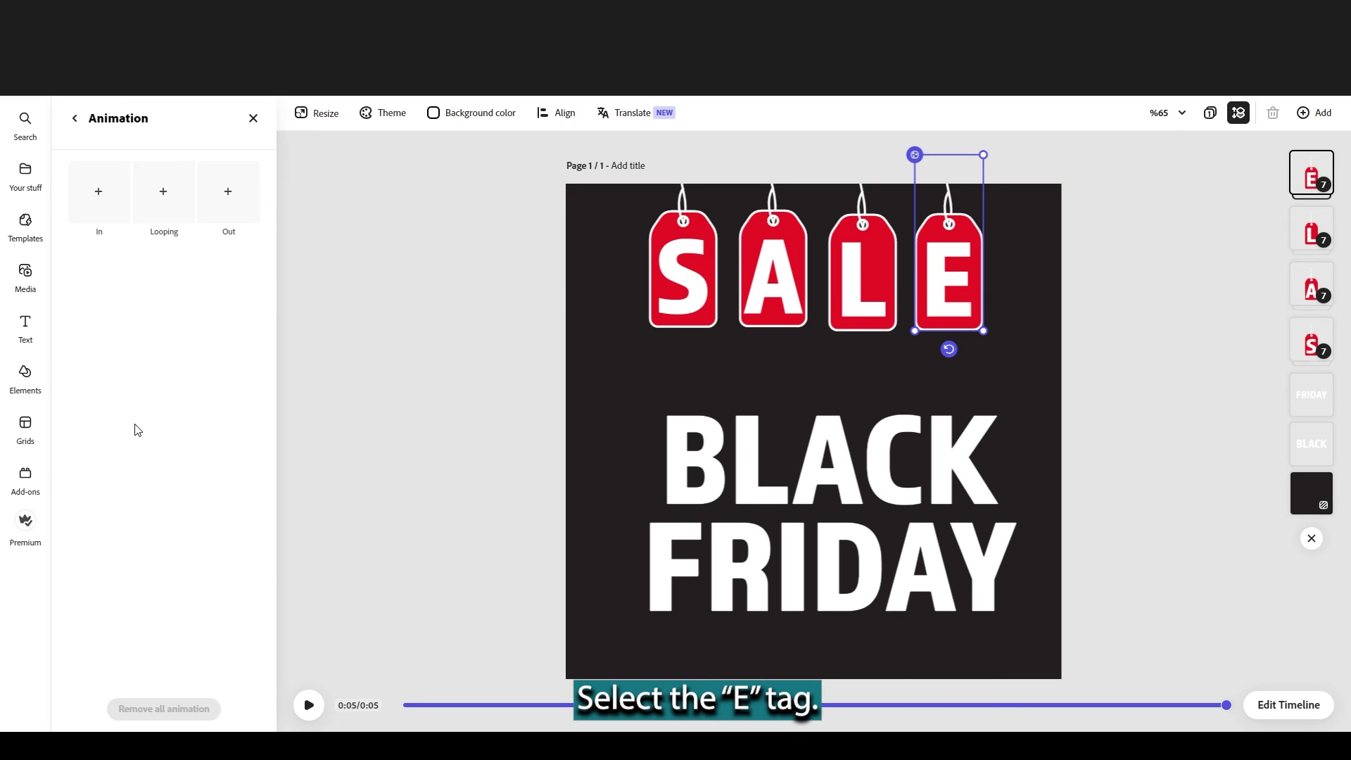
left_click(164, 190)
left_click(231, 363)
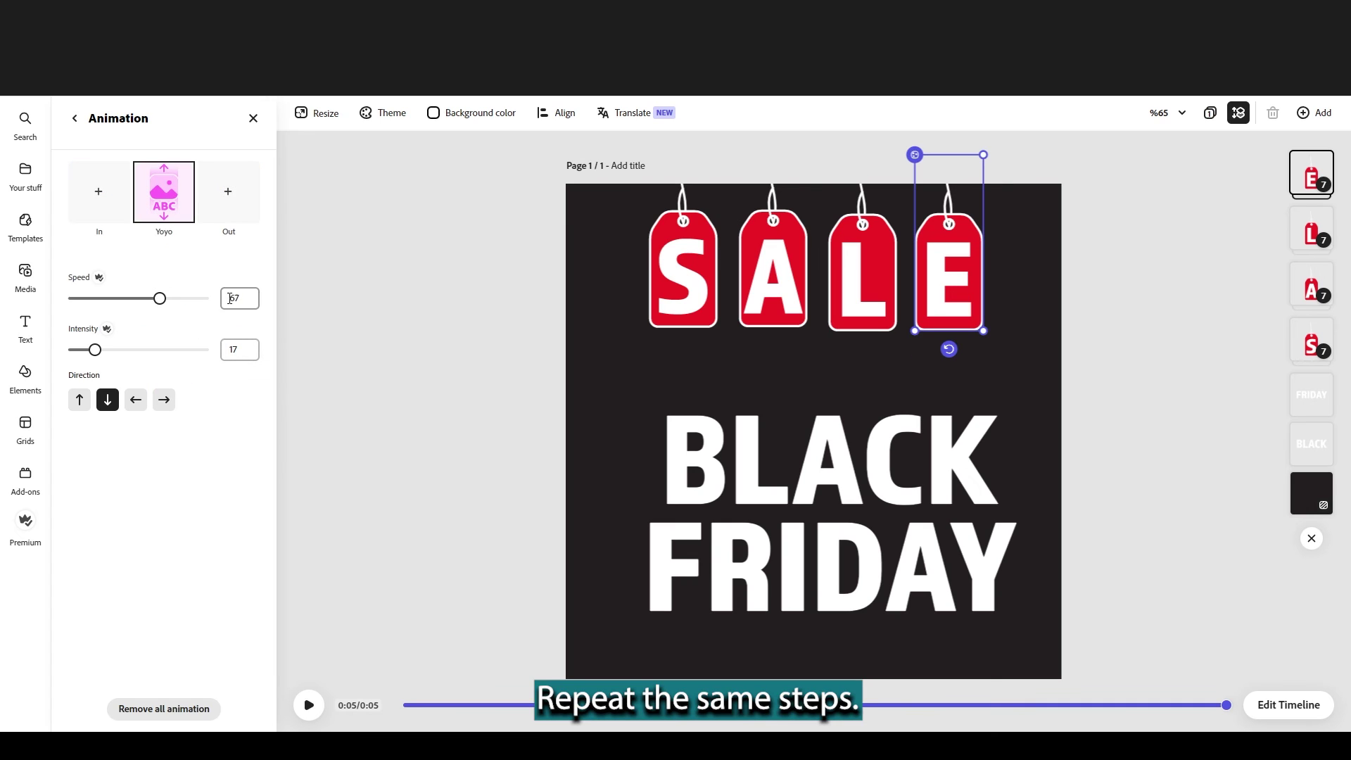
type("65")
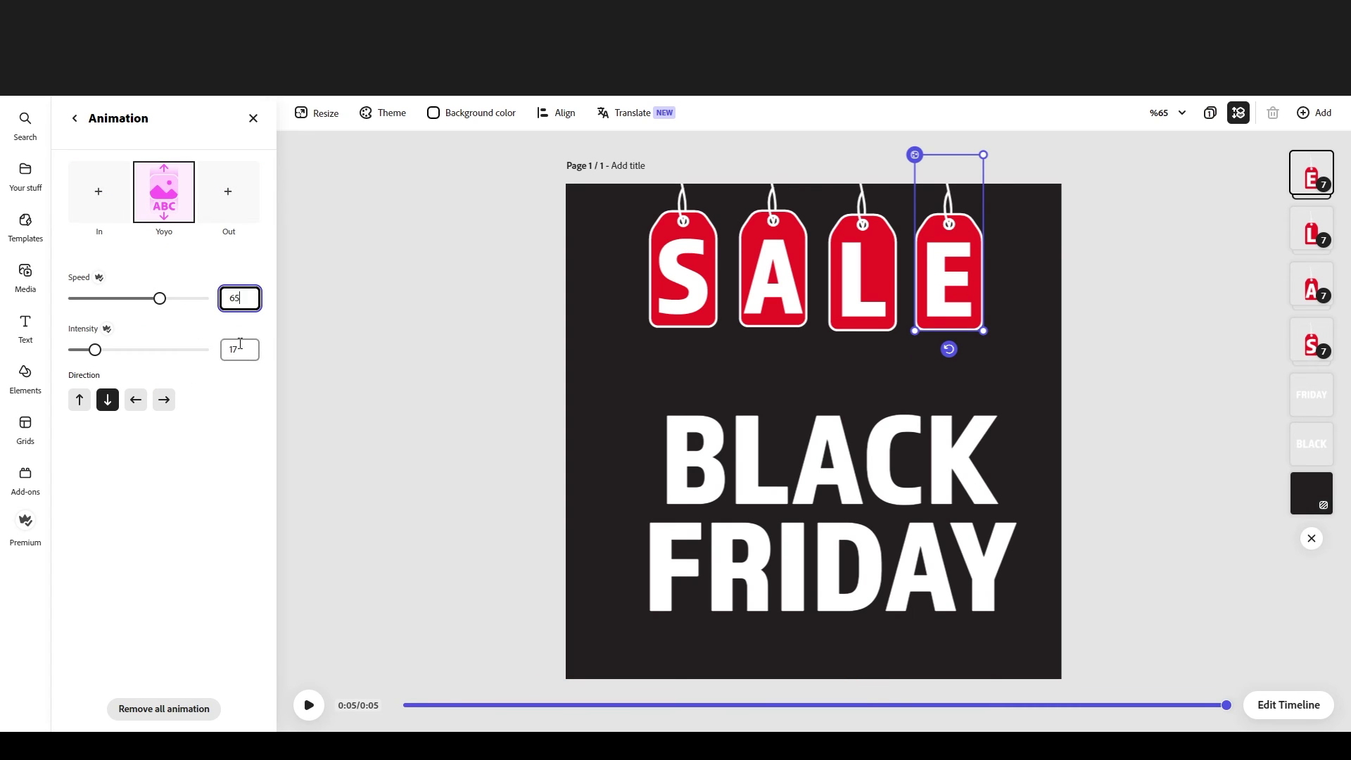
left_click(230, 347)
type("8")
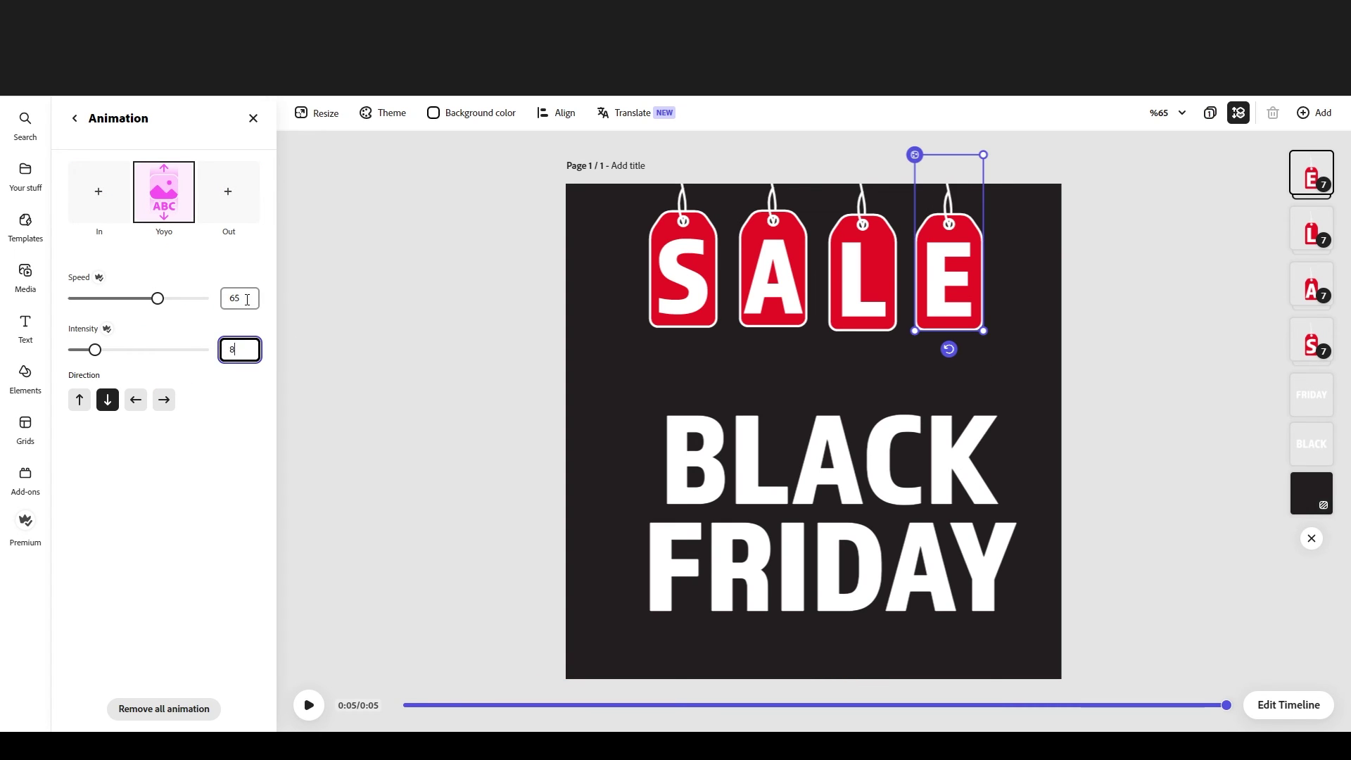
left_click(247, 299)
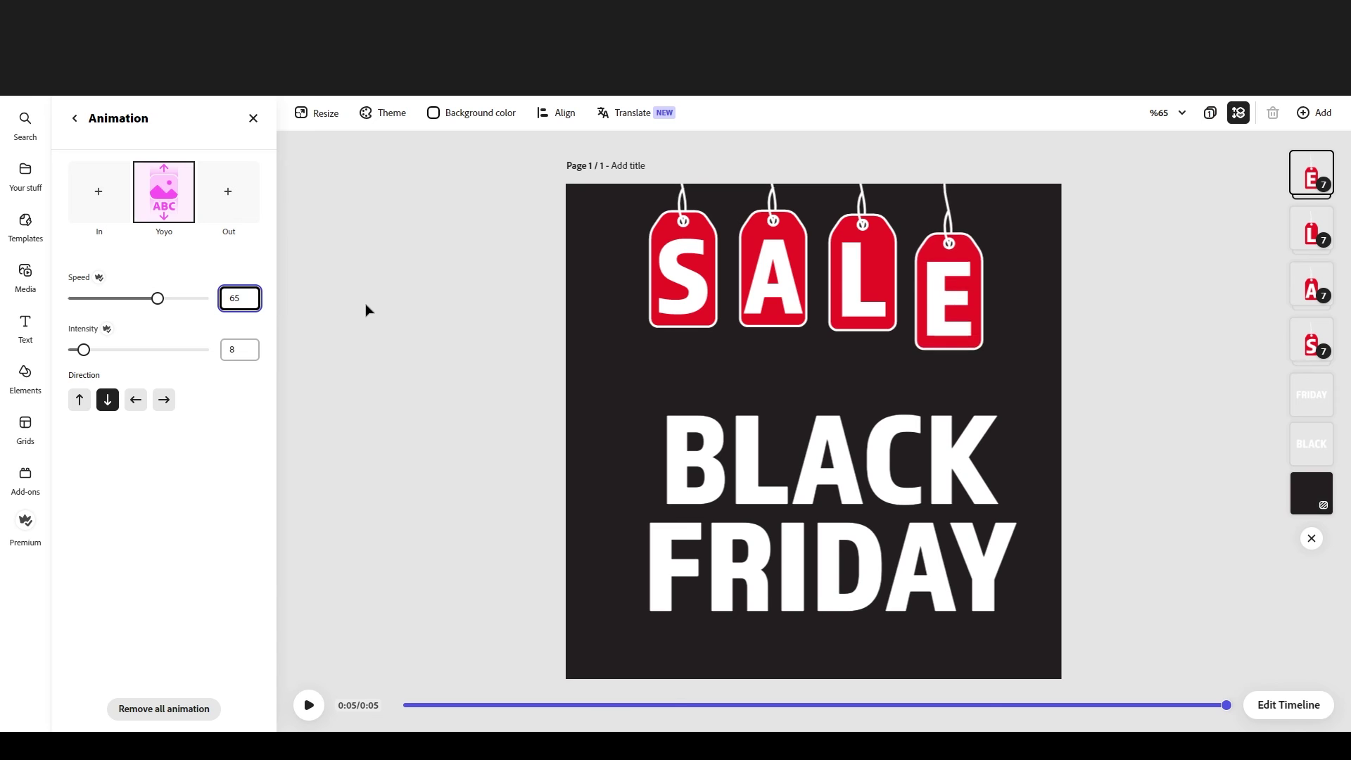
left_click(311, 706)
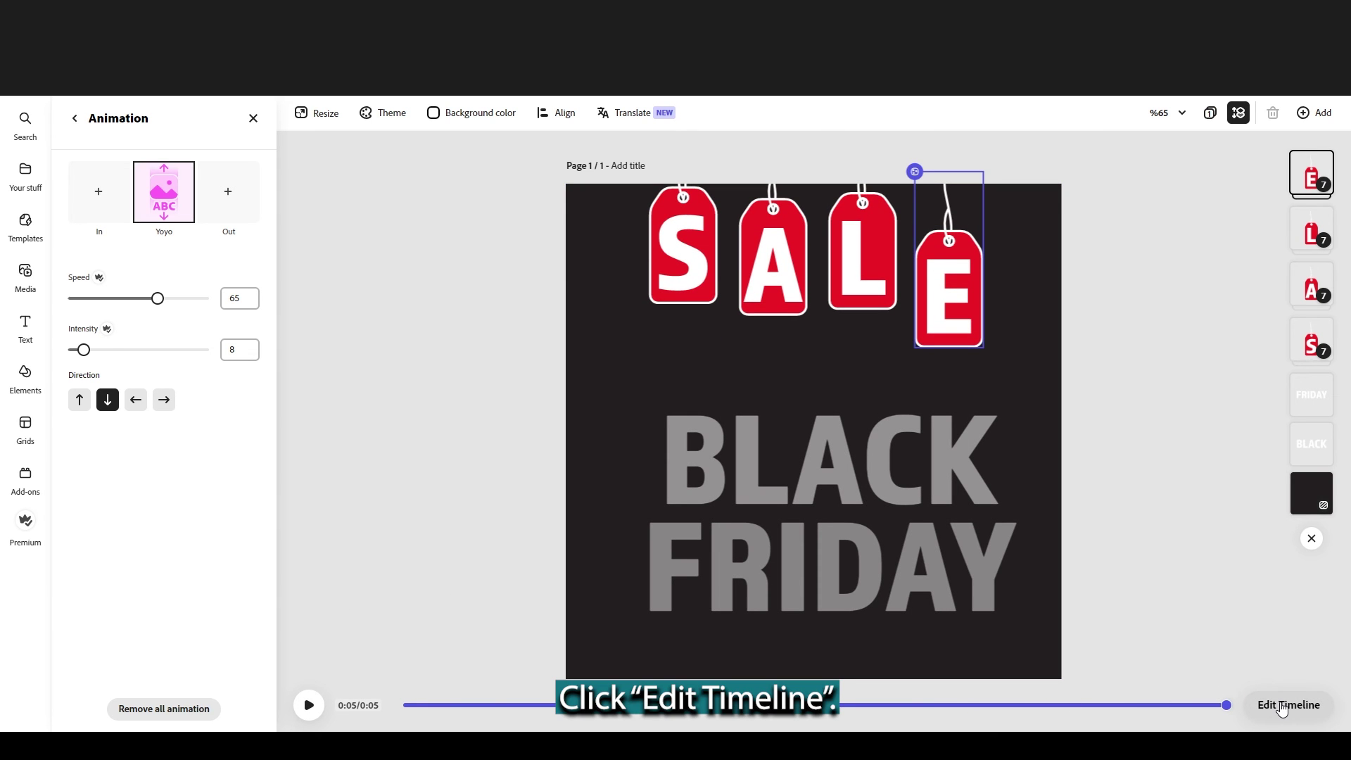
With layer timing shown, delay each tag's start progressively: S, then A, L (about 0:02), then E.
left_click(1282, 706)
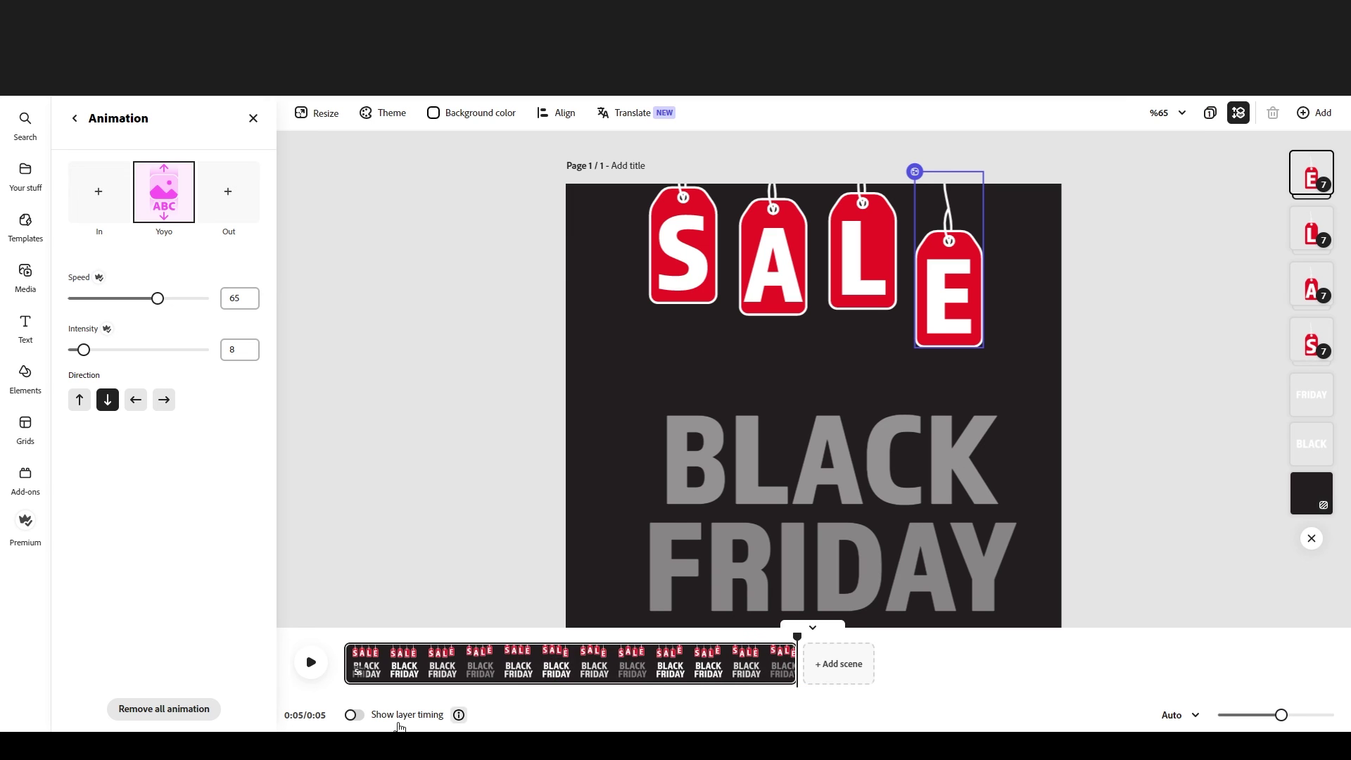
left_click(355, 715)
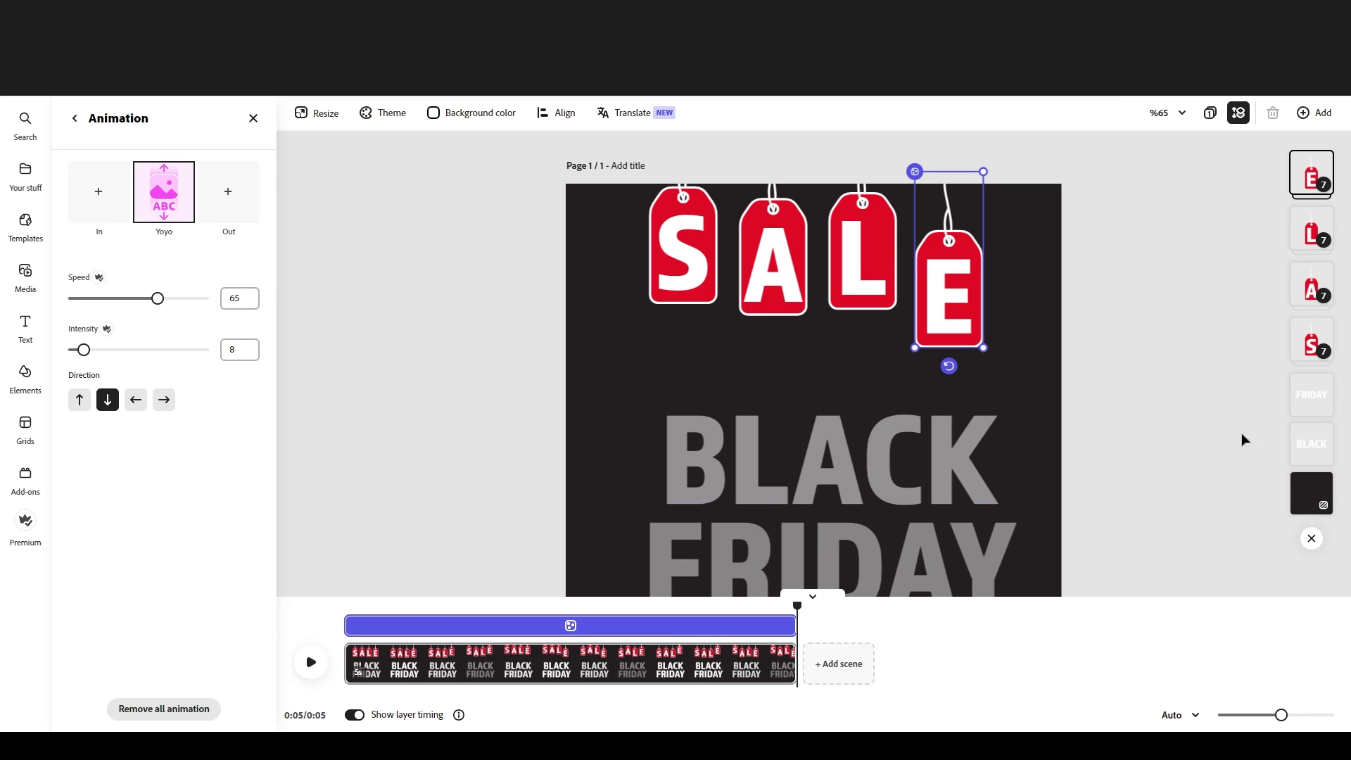
left_click(1310, 345)
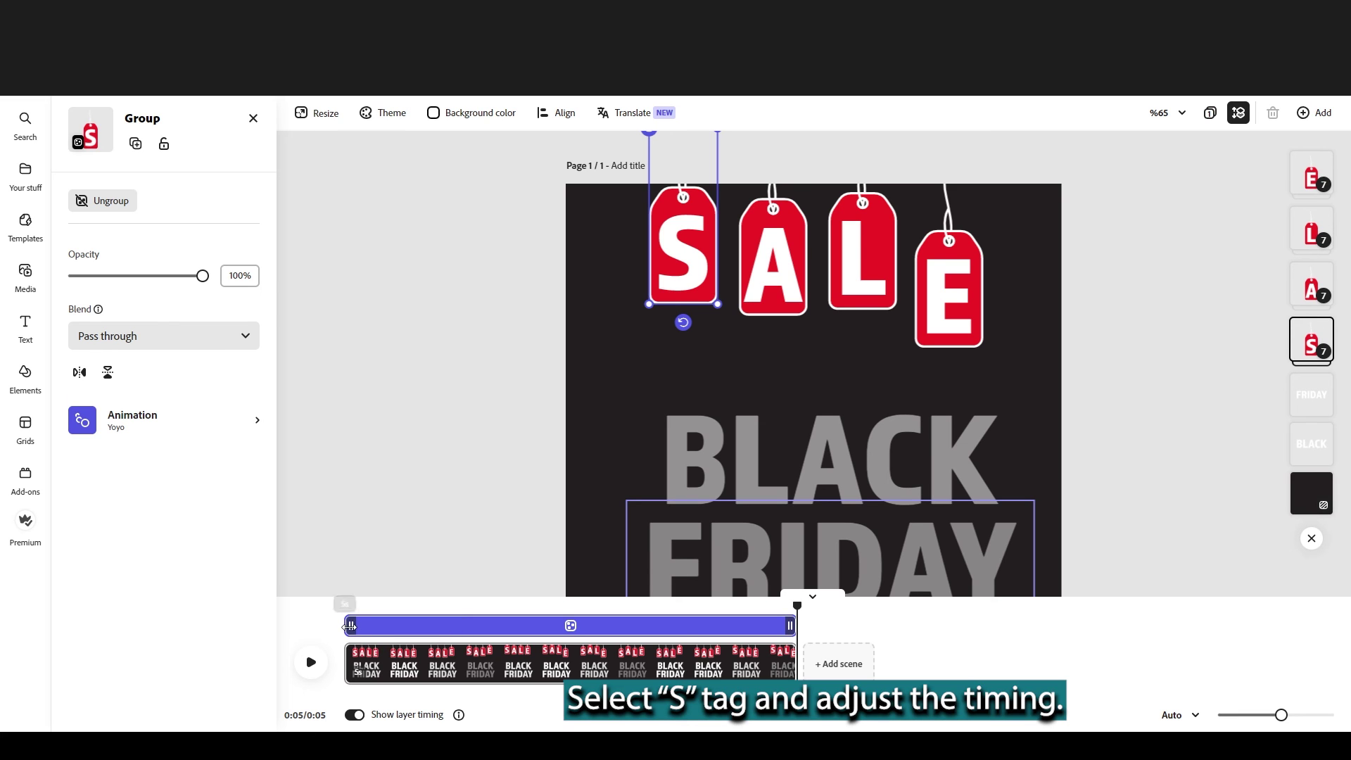
left_click_drag(348, 625, 399, 626)
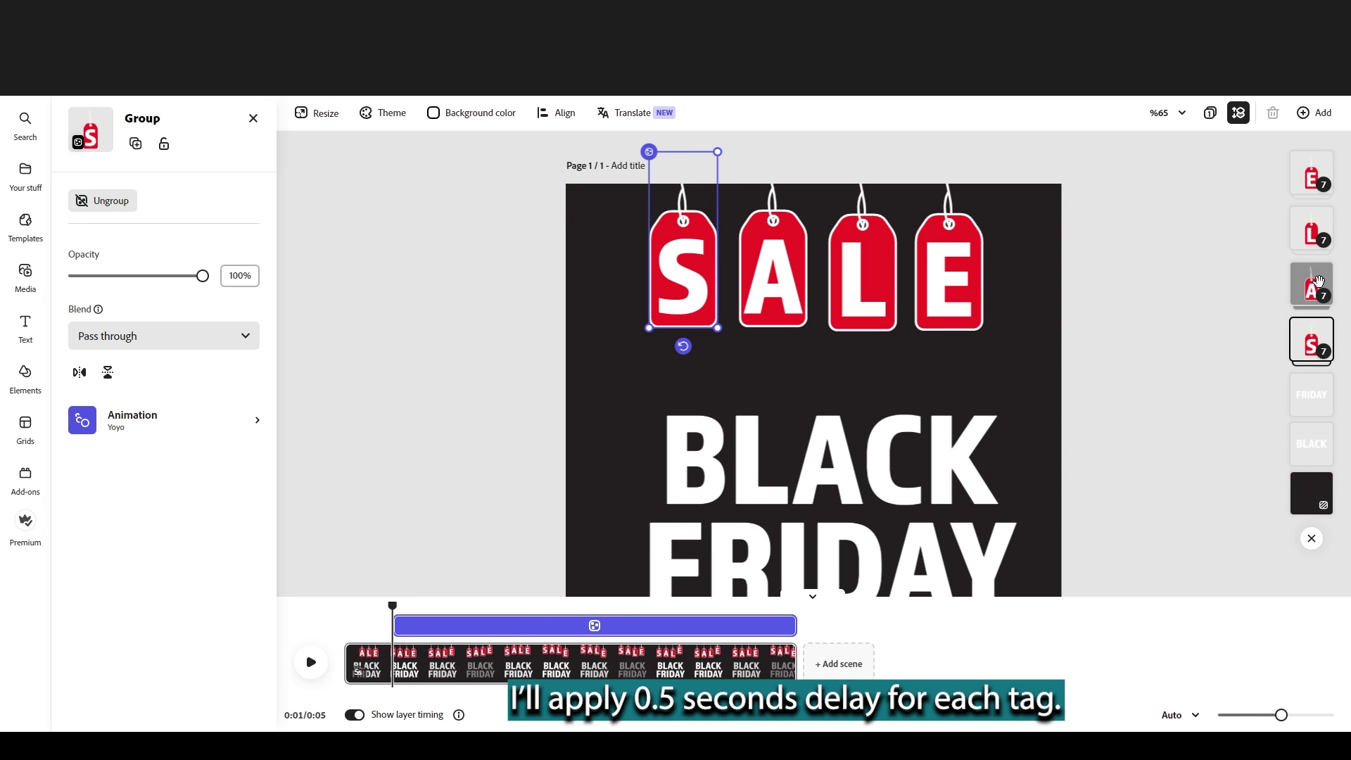
left_click(1312, 285)
left_click_drag(347, 625, 410, 626)
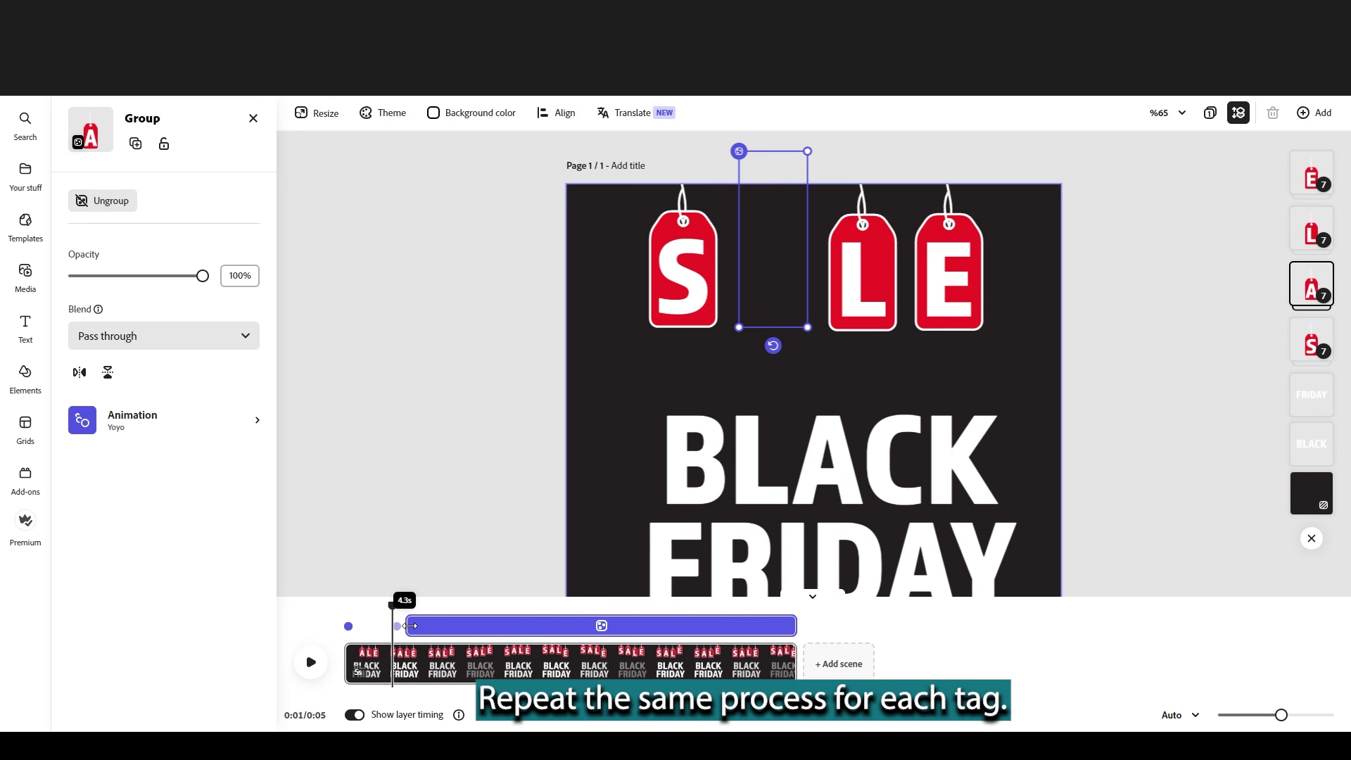
left_click(1312, 229)
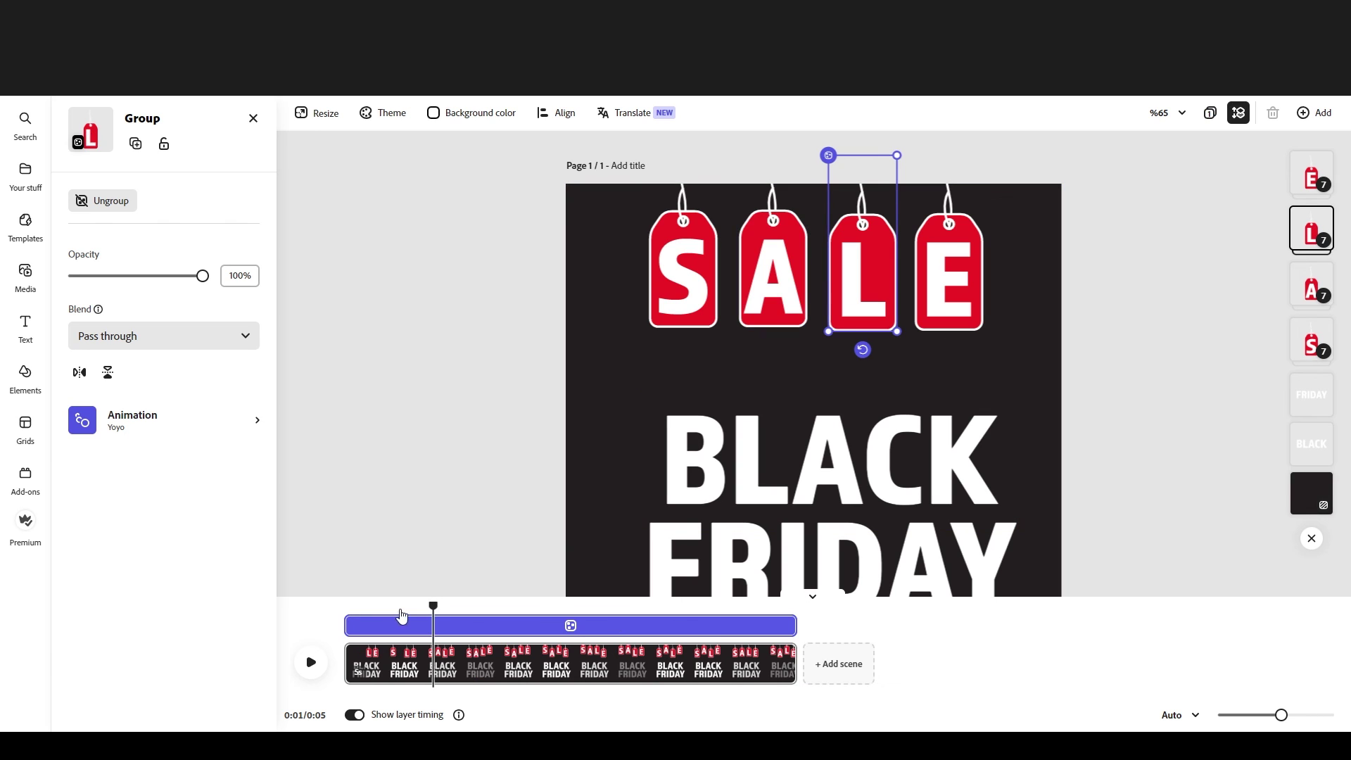
left_click_drag(347, 626, 482, 626)
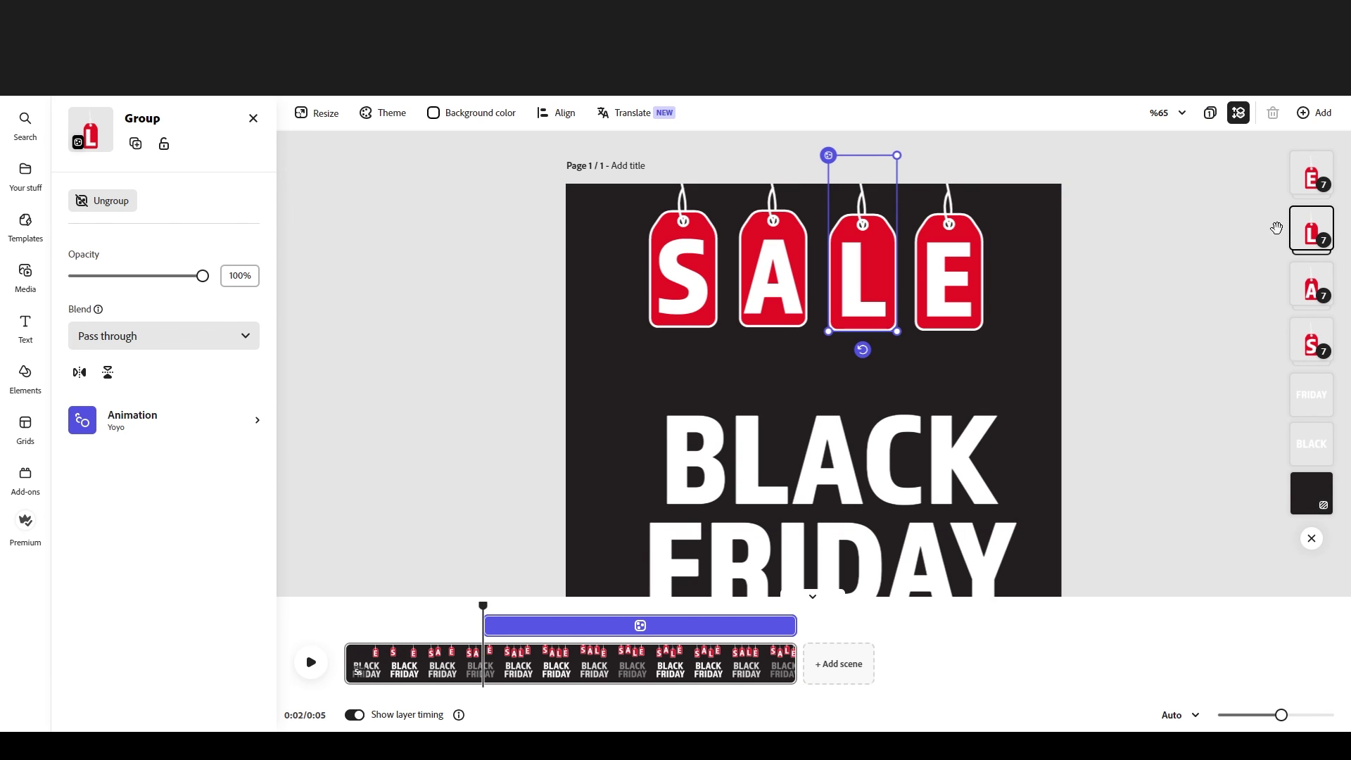
left_click(1306, 183)
mouse_move(348, 625)
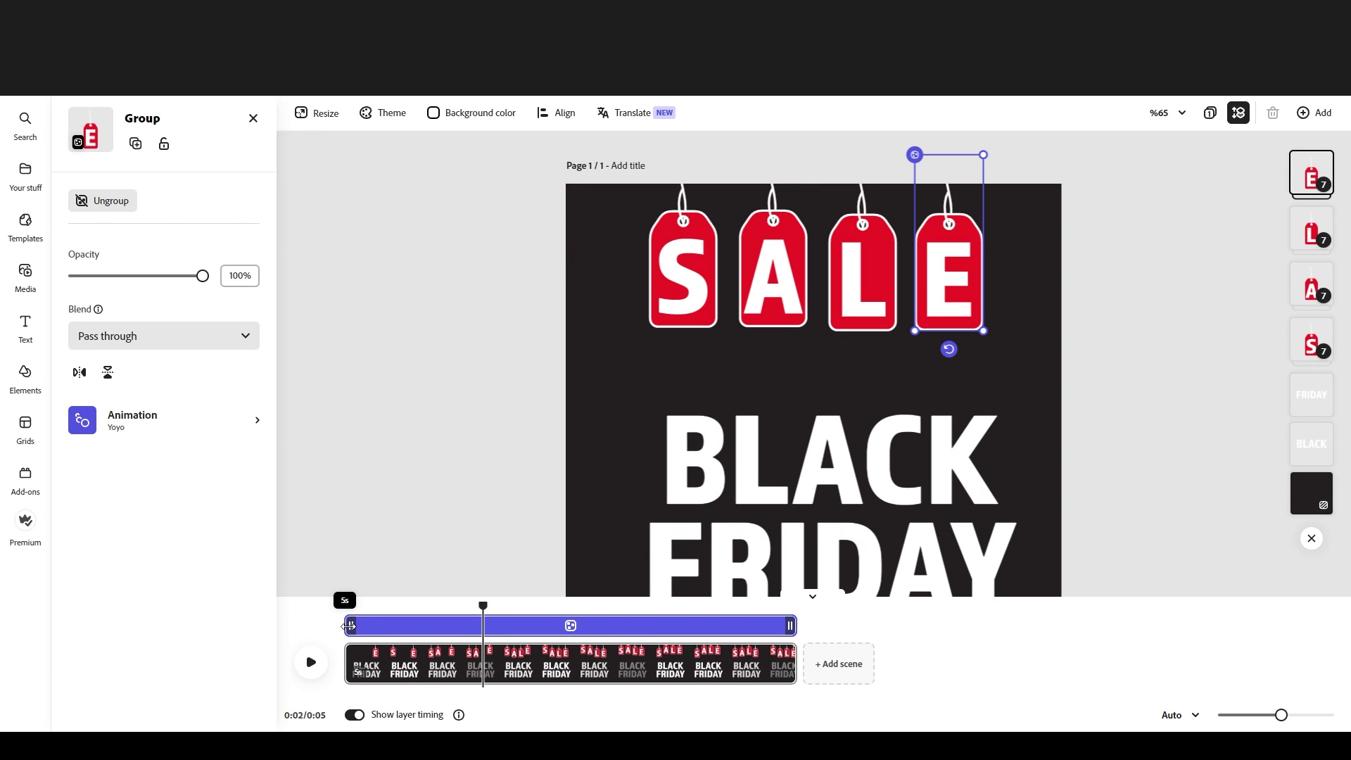
left_click_drag(349, 626, 529, 625)
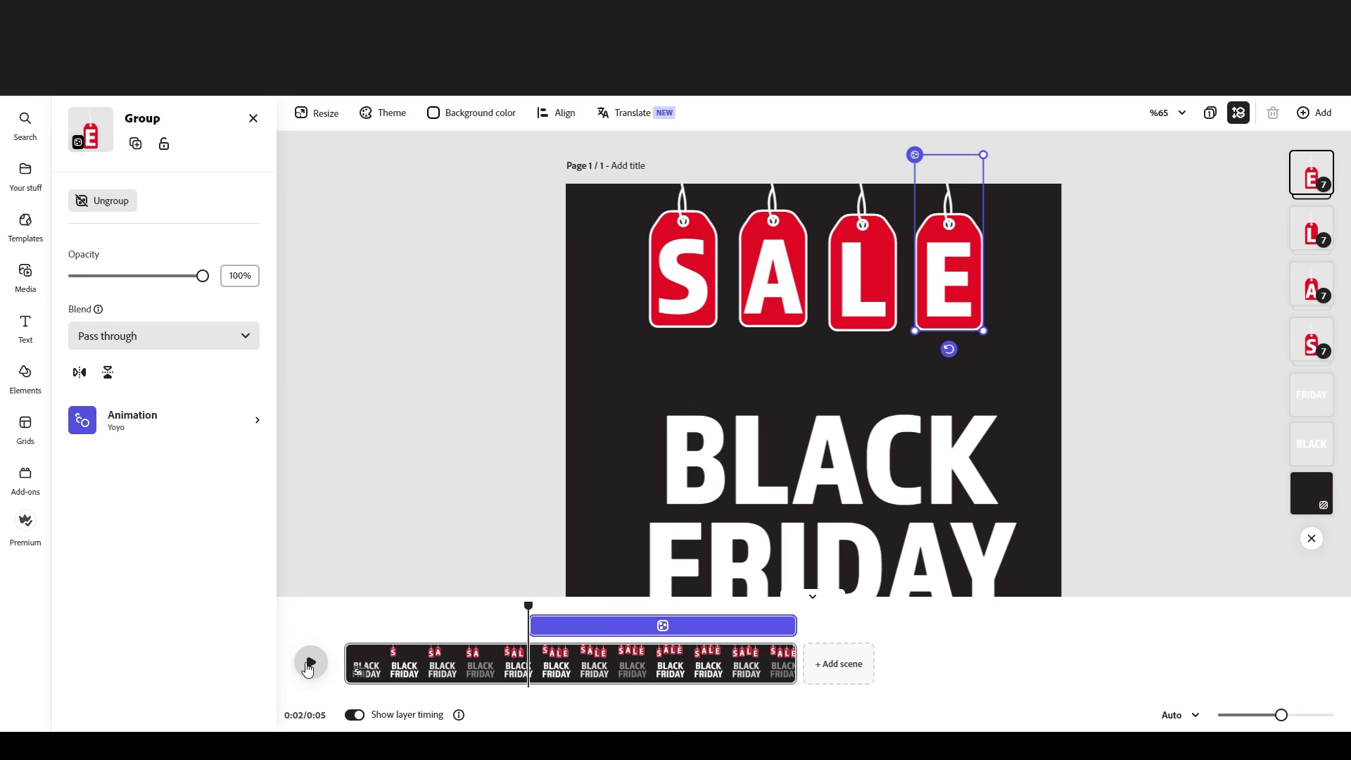
Preview the staggered animation with the timeline collapsed, then open MP4 download options at original size.
left_click(308, 668)
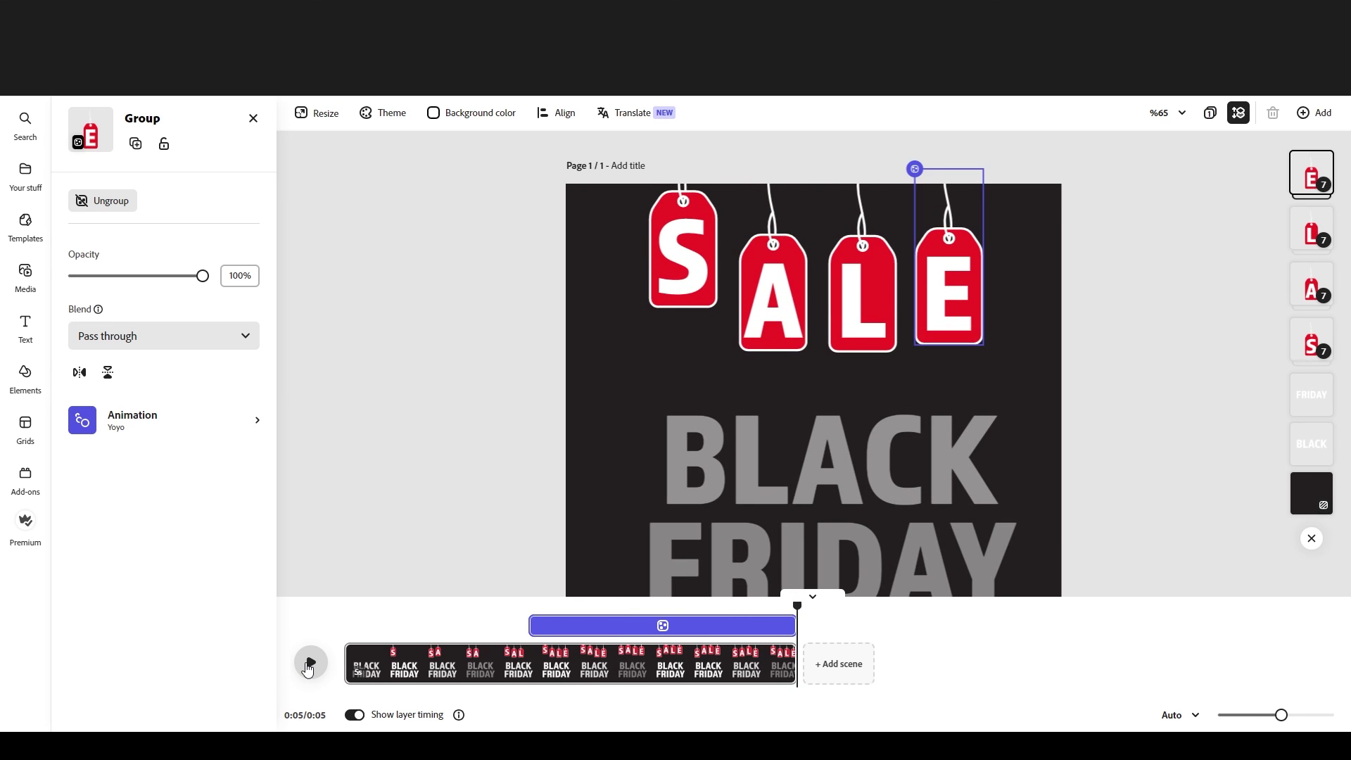
left_click(818, 604)
left_click(816, 599)
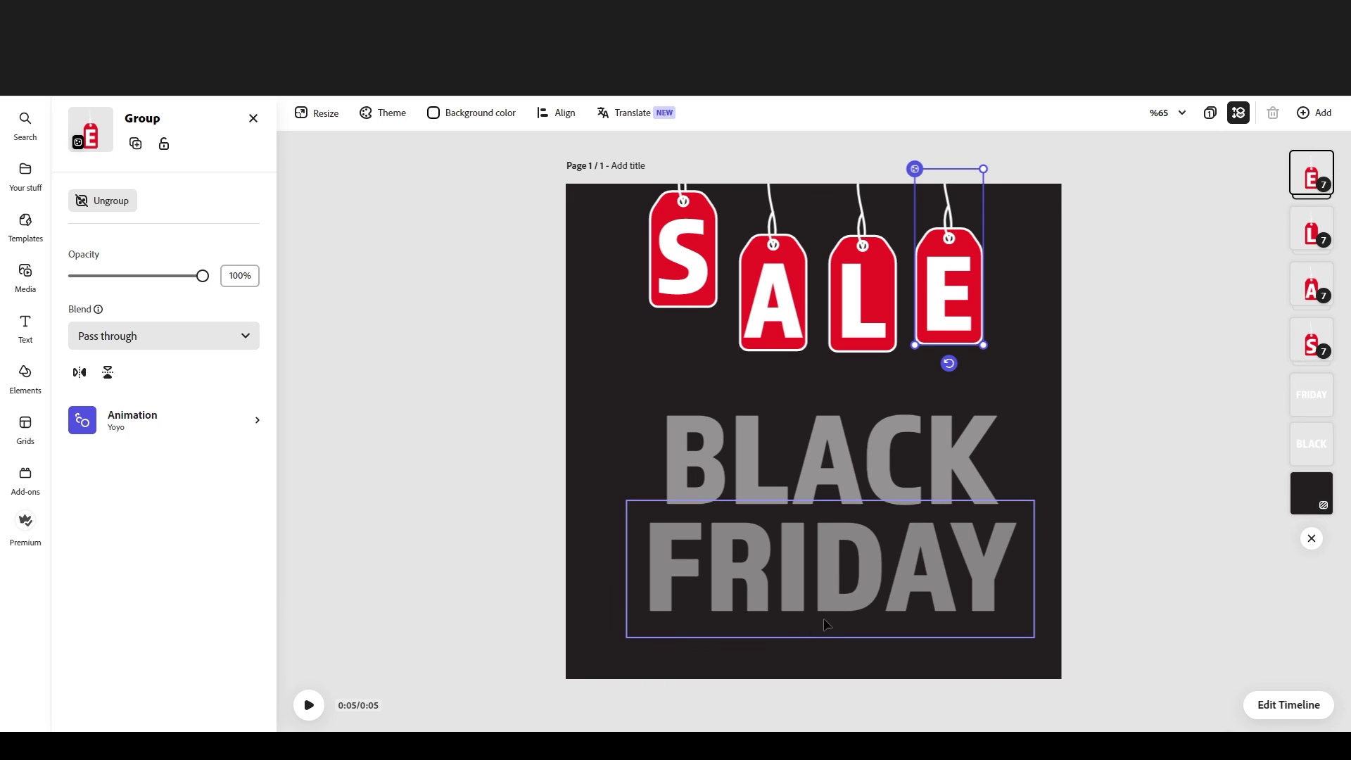
left_click(310, 706)
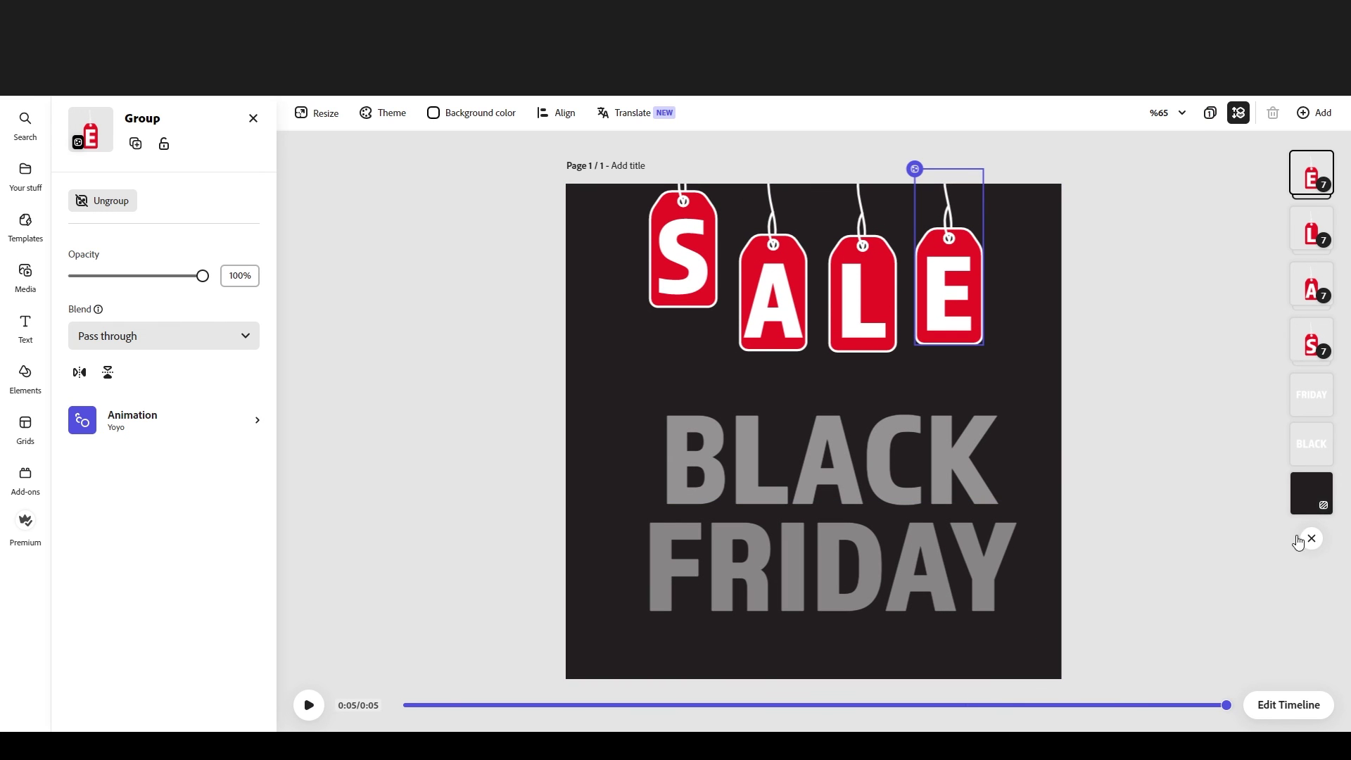
left_click(1204, 75)
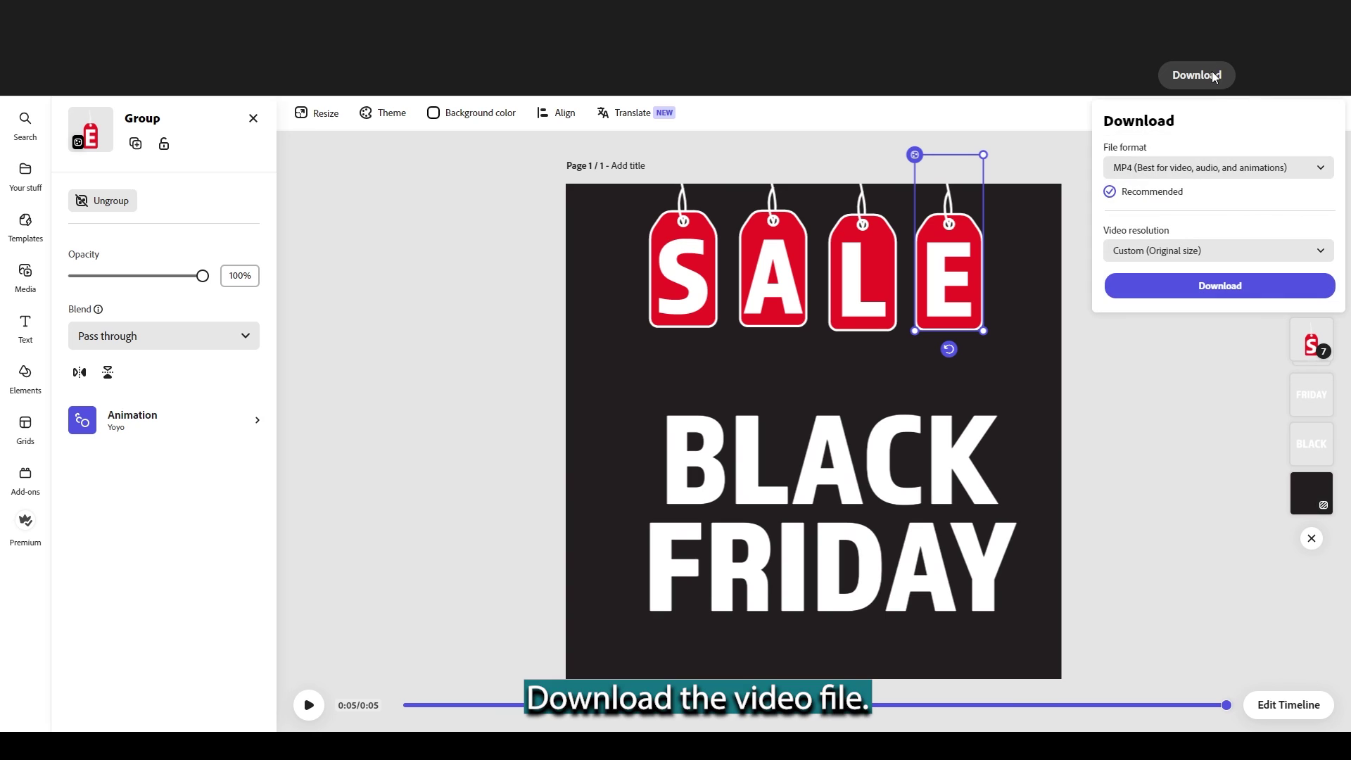